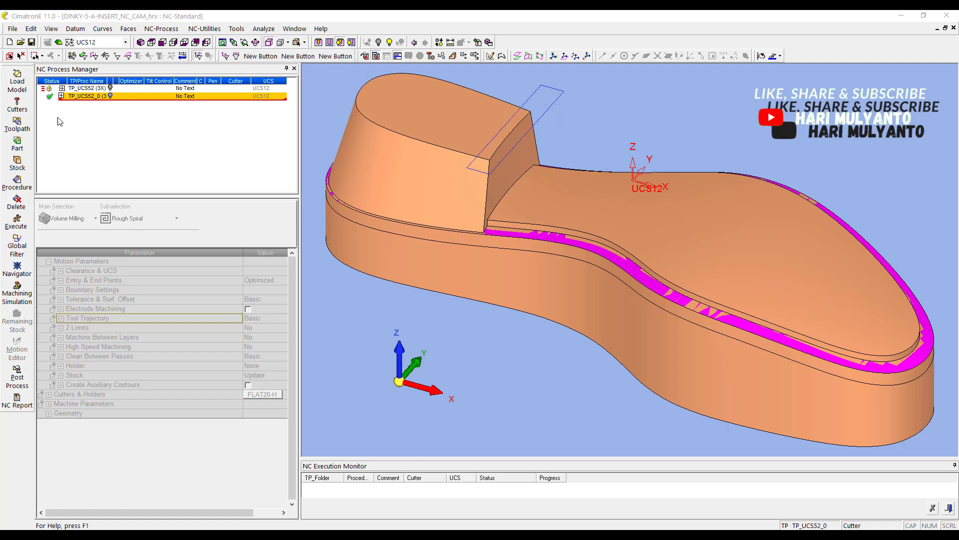
# - Switch to the CAD environment and highlight the Merge54 and Merge55 features to see which geometry they cover
pyautogui.click(60, 43)
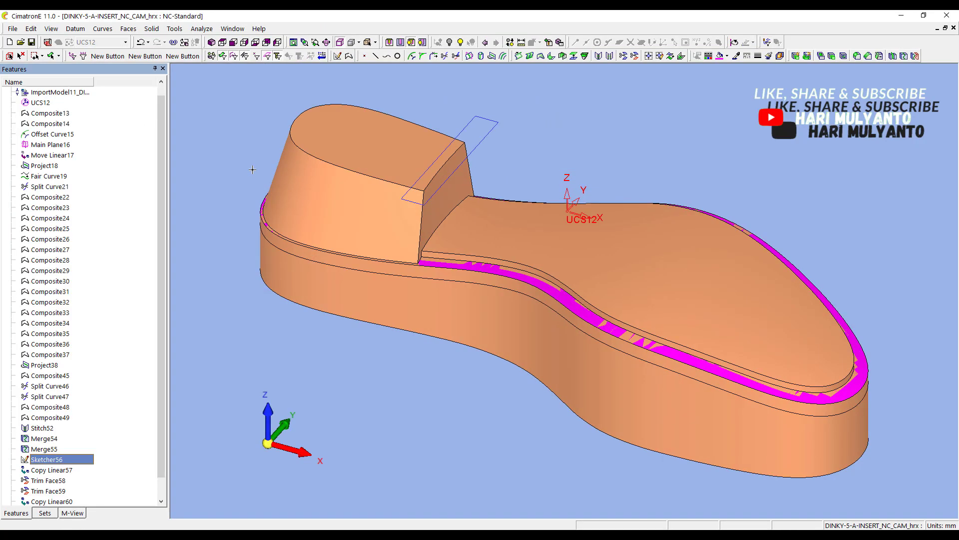
pyautogui.moveTo(163, 399); pyautogui.dragTo(150, 450)
pyautogui.click(50, 420)
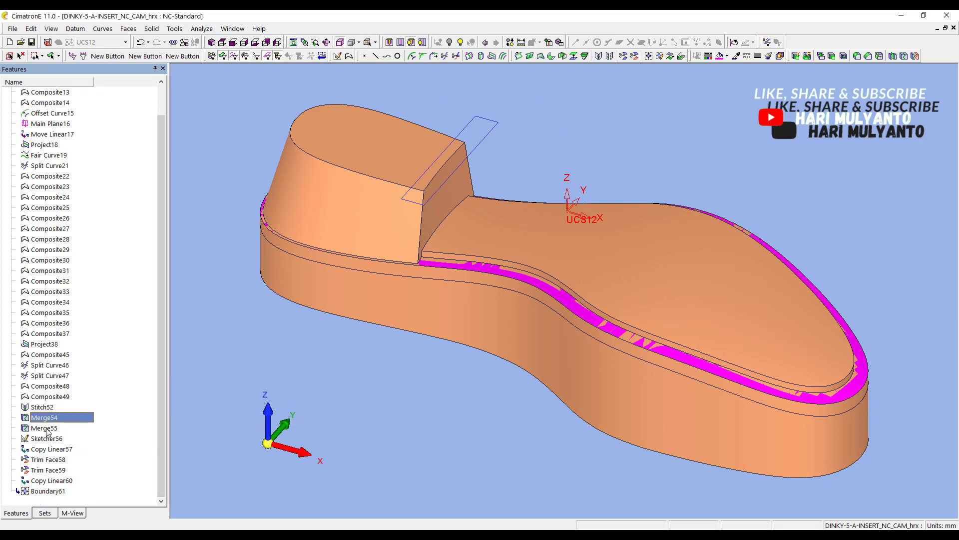
pyautogui.click(50, 428)
pyautogui.click(53, 417)
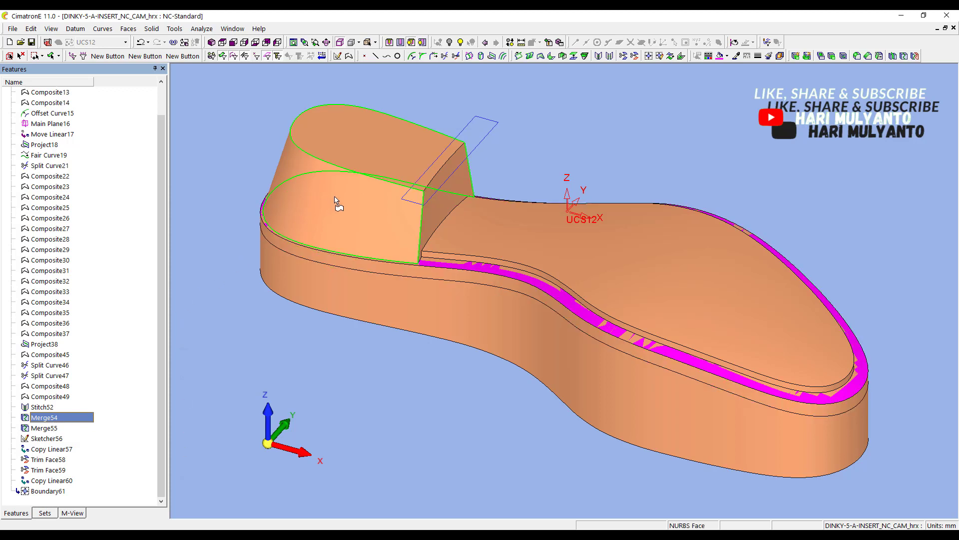
# - Roll the model history back to Stitch52 and inspect the shoe geometry one feature earlier, at Composite49
pyautogui.click(53, 406)
pyautogui.rightClick(53, 406)
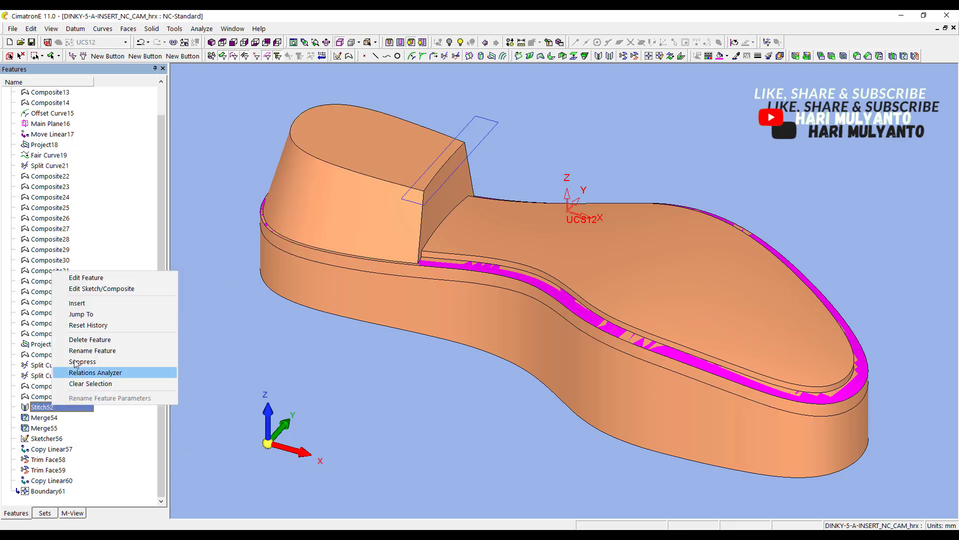
pyautogui.click(107, 304)
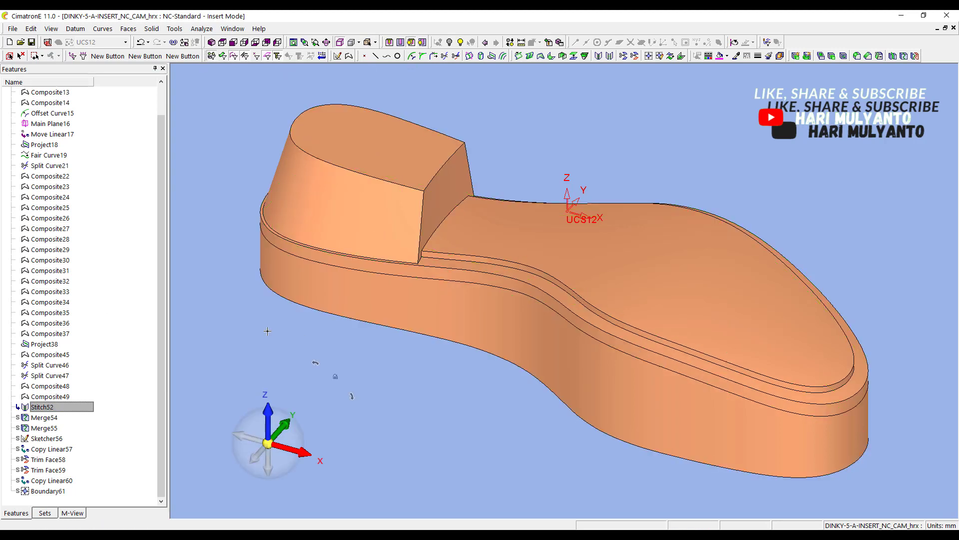
pyautogui.rightClick(61, 405)
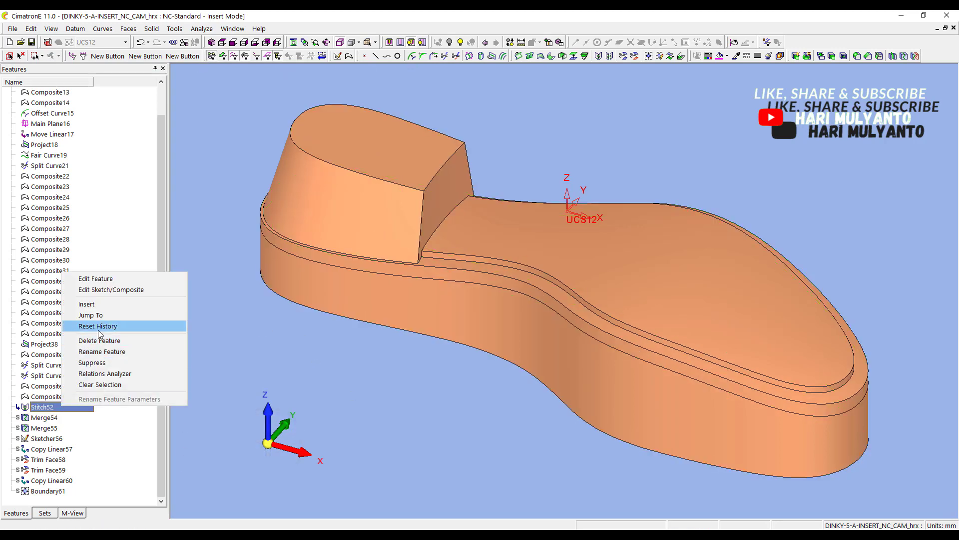
pyautogui.click(103, 314)
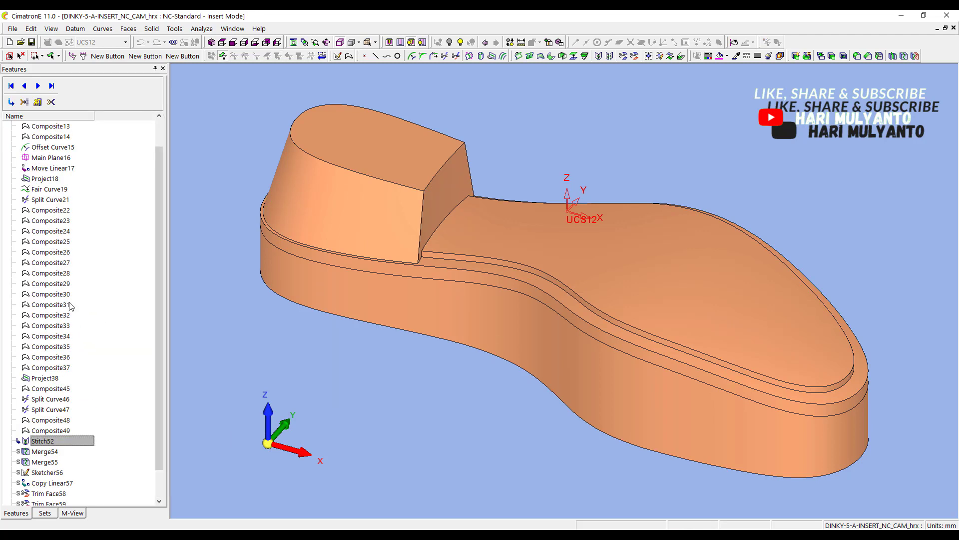
pyautogui.click(24, 86)
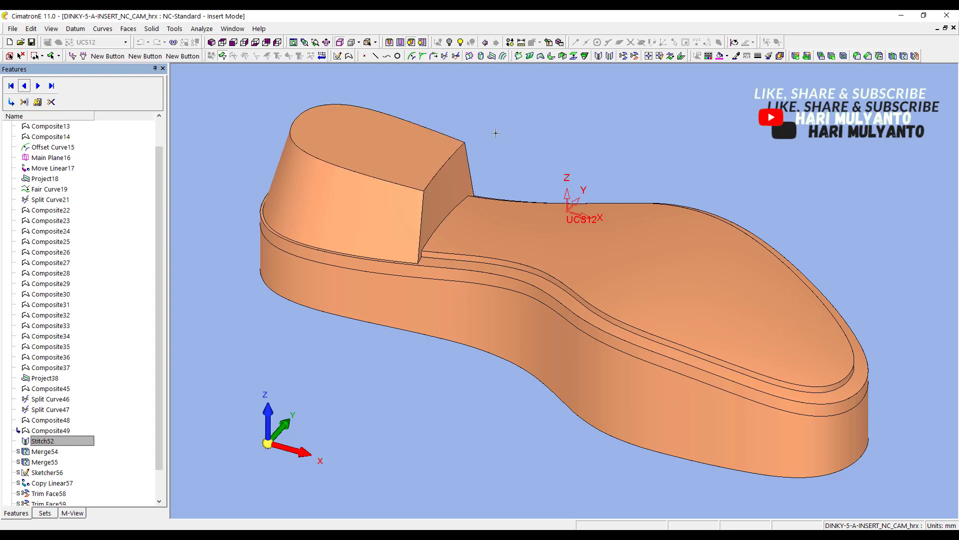
pyautogui.moveTo(501, 140)
pyautogui.keyDown('ctrl'); pyautogui.mouseDown()
pyautogui.moveTo(477, 137)
pyautogui.moveTo(496, 140)
pyautogui.mouseUp(); pyautogui.keyUp('ctrl')
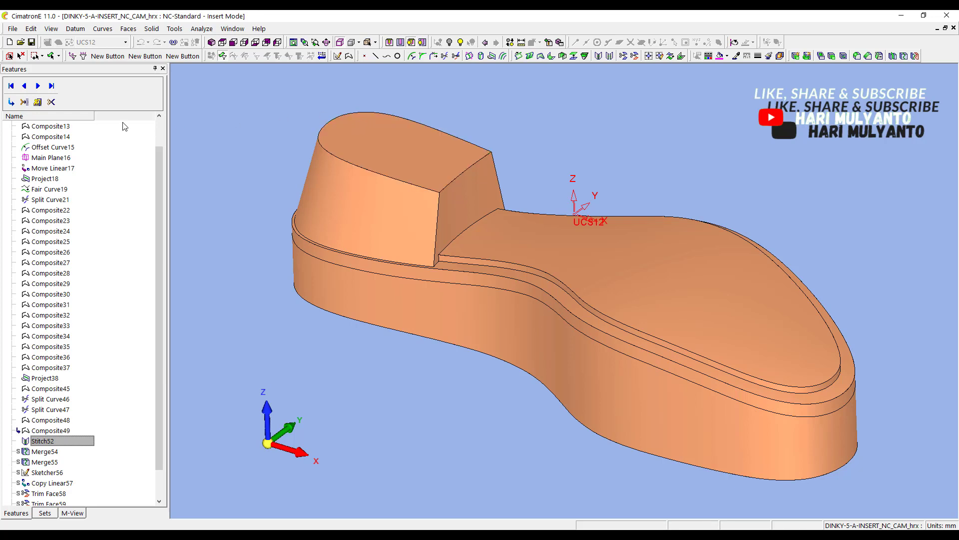
pyautogui.click(37, 102)
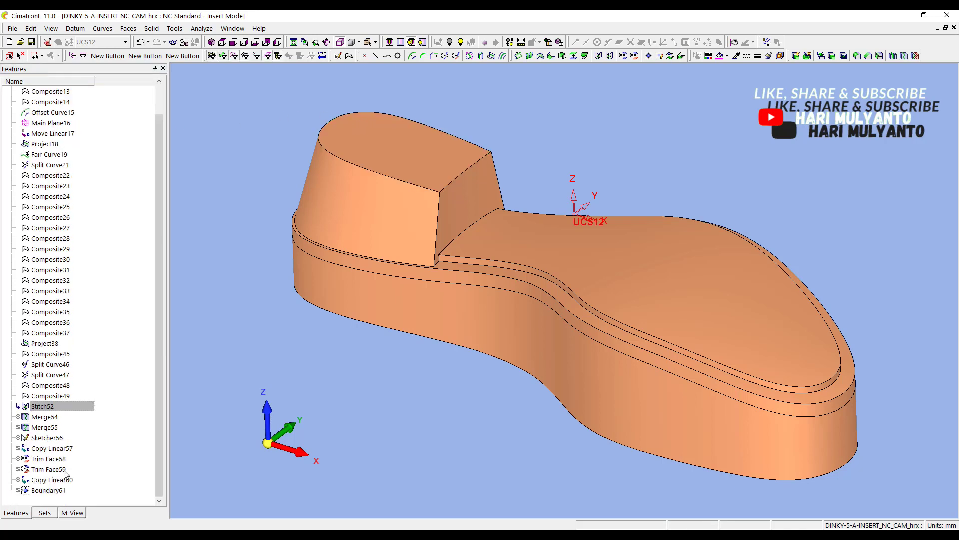
# - Reset the model history from Stitch52 and advance it to the last feature
pyautogui.rightClick(56, 408)
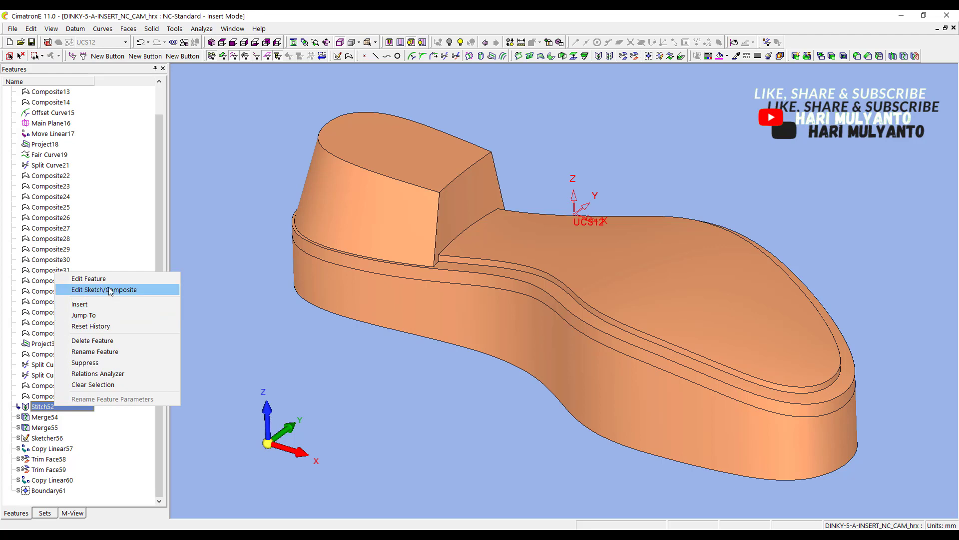
pyautogui.click(121, 305)
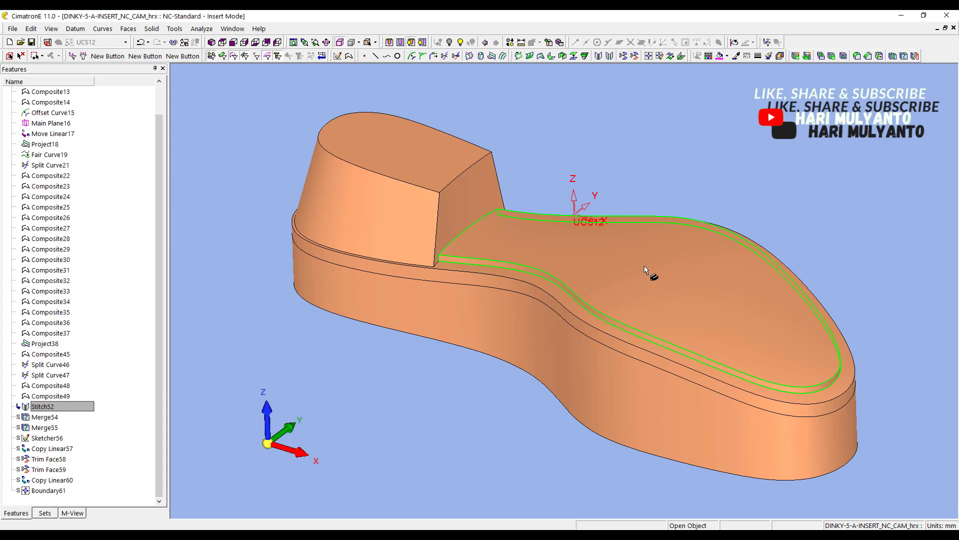
pyautogui.rightClick(76, 409)
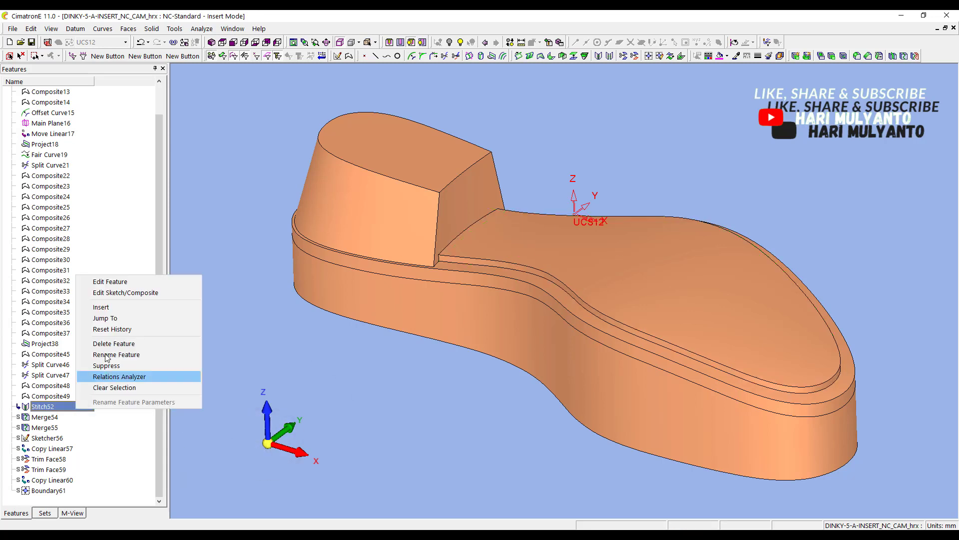
pyautogui.click(114, 329)
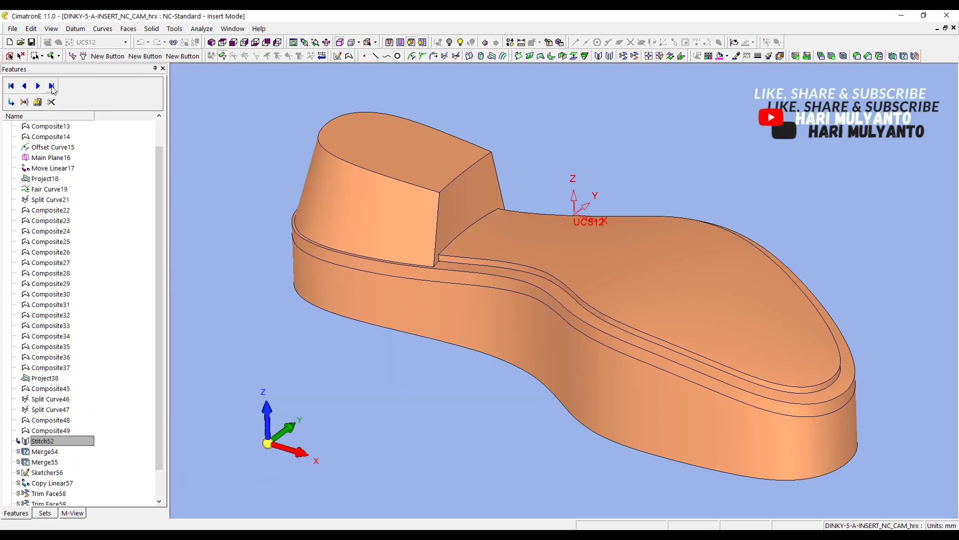
pyautogui.click(52, 86)
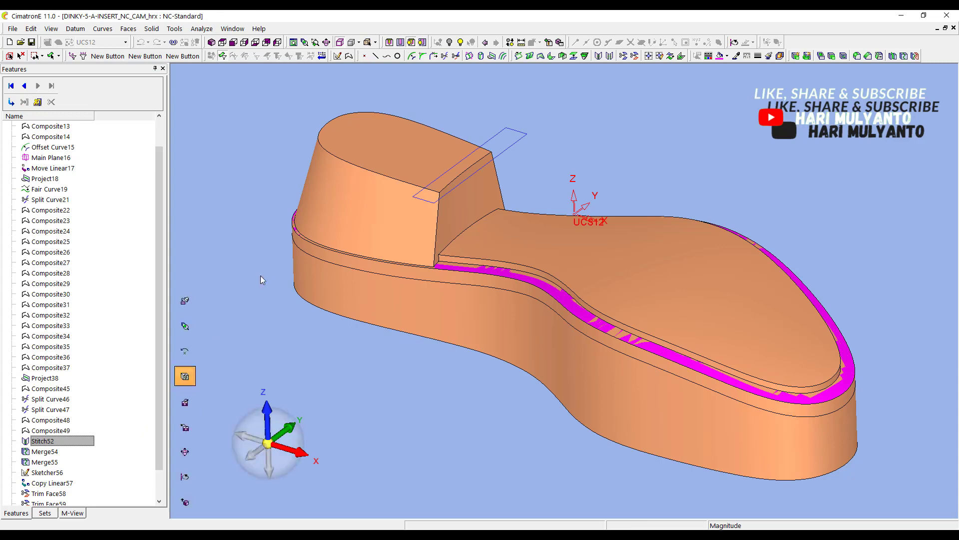
# - Preview a constant 5 mm radius round on the heel's top edge and discard it
pyautogui.click(174, 28)
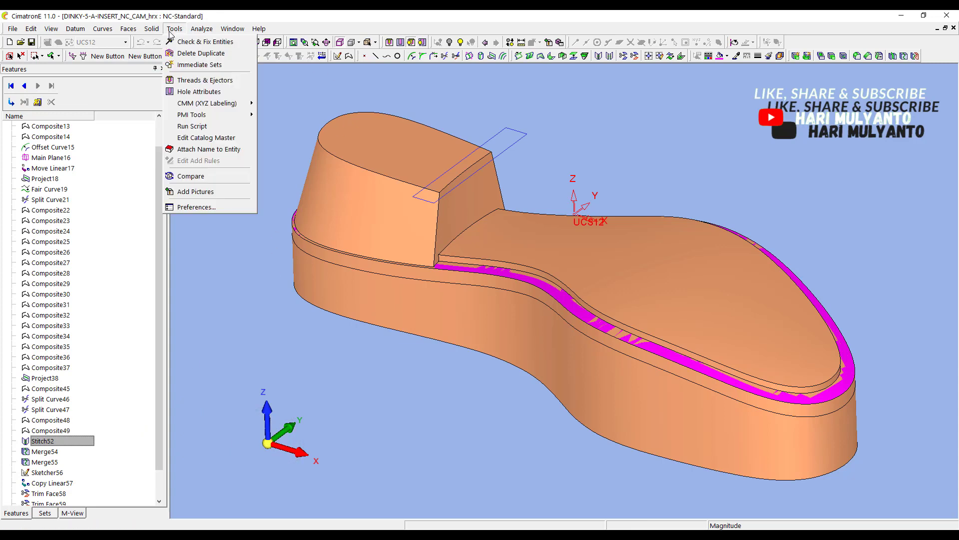
pyautogui.moveTo(153, 30)
pyautogui.click(164, 76)
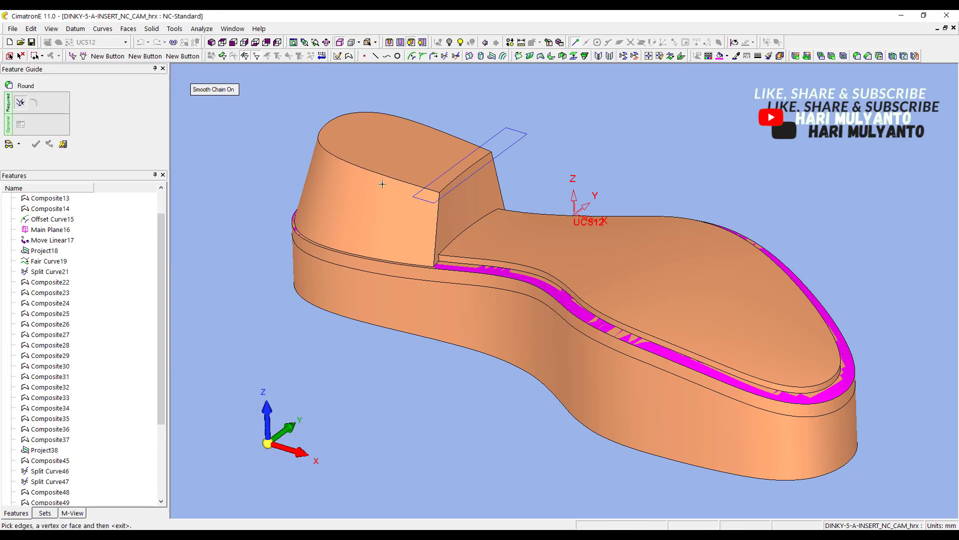
pyautogui.click(384, 178)
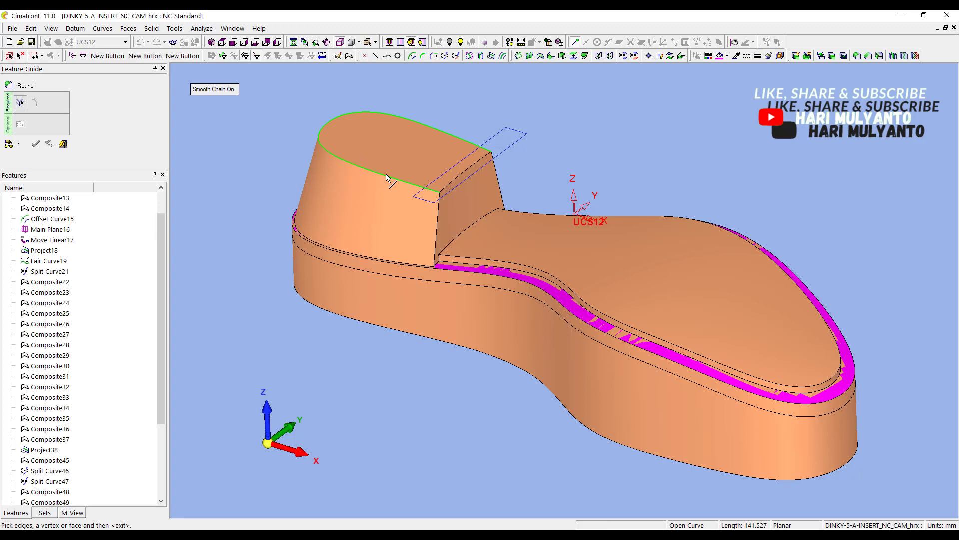
pyautogui.middleClick(459, 111)
pyautogui.click(9, 144)
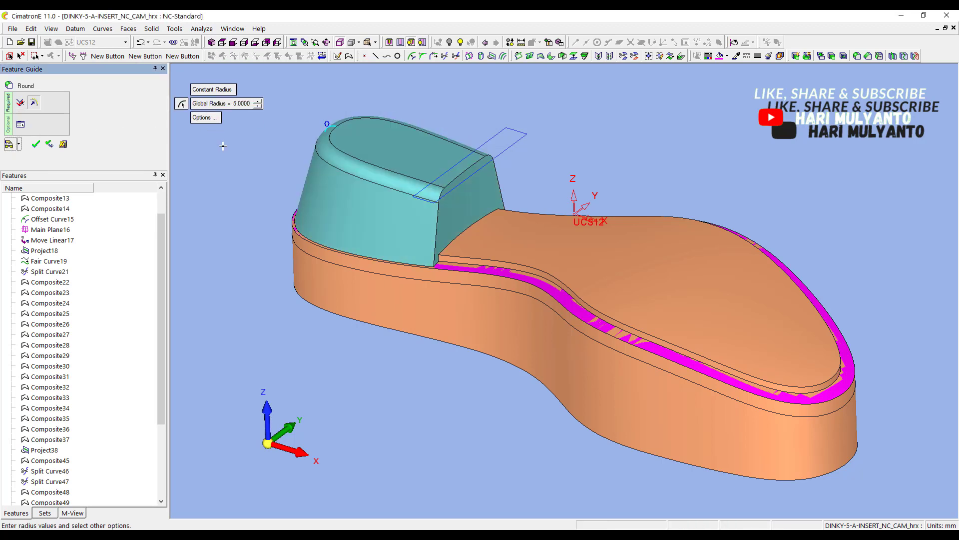
pyautogui.click(63, 144)
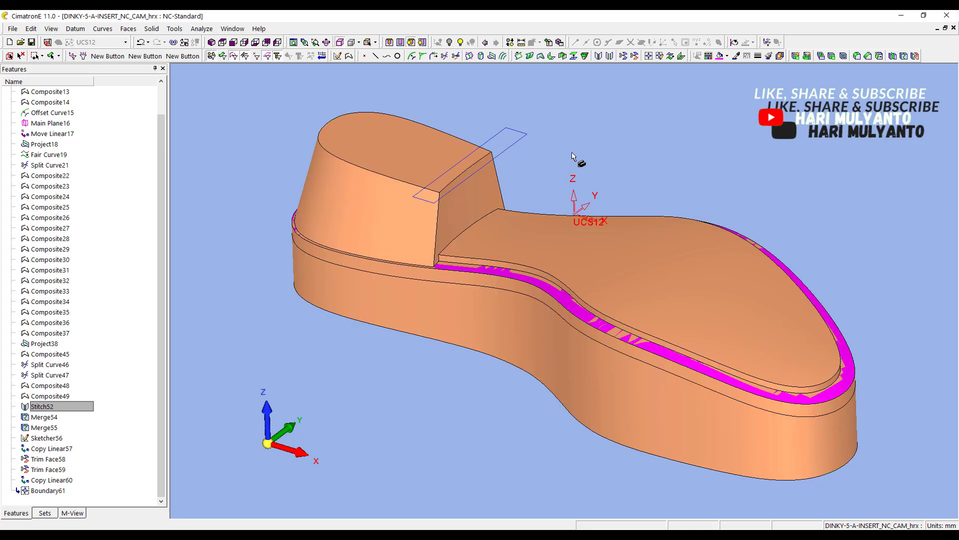
# - Open the Merge54 feature definition to review its picked objects, leaving it unmodified
pyautogui.click(43, 418)
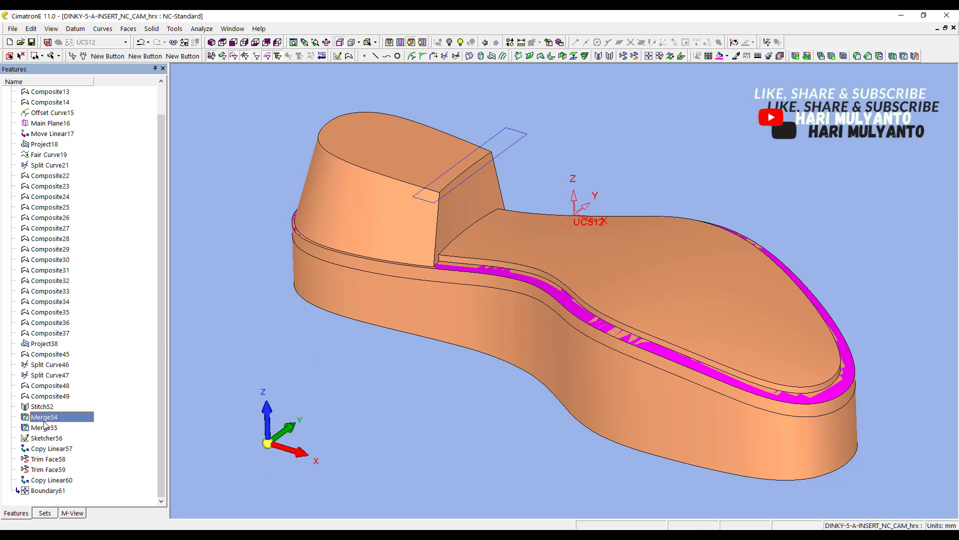
pyautogui.rightClick(48, 421)
pyautogui.click(146, 288)
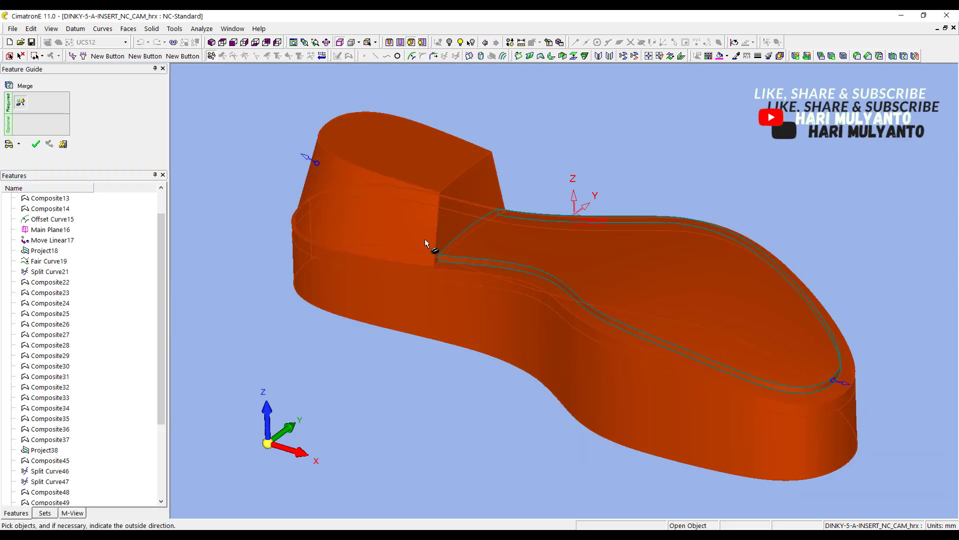
pyautogui.click(63, 146)
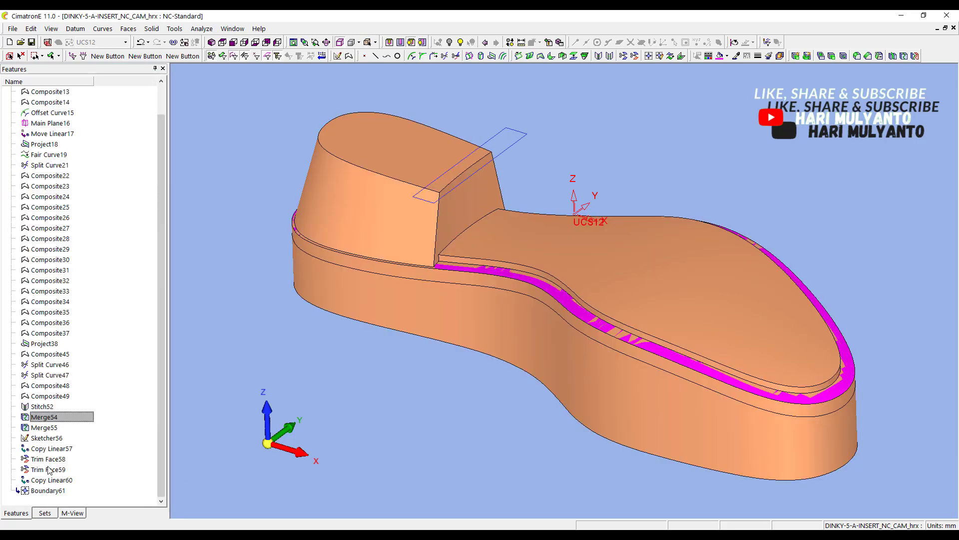
# - Return to the CAM environment, expand the TP_UCS52_0 toolpath and review the faces of its Target Part_47
pyautogui.click(49, 448)
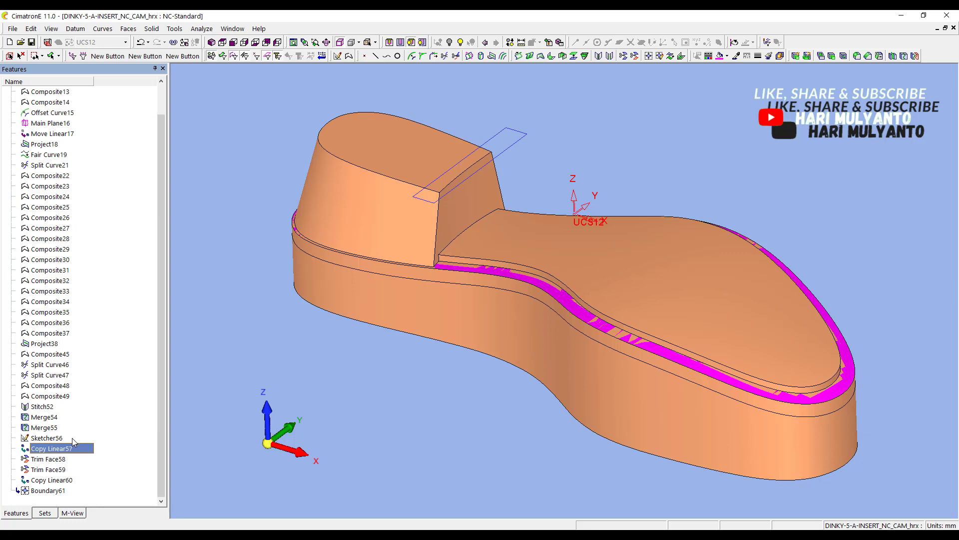
pyautogui.click(48, 42)
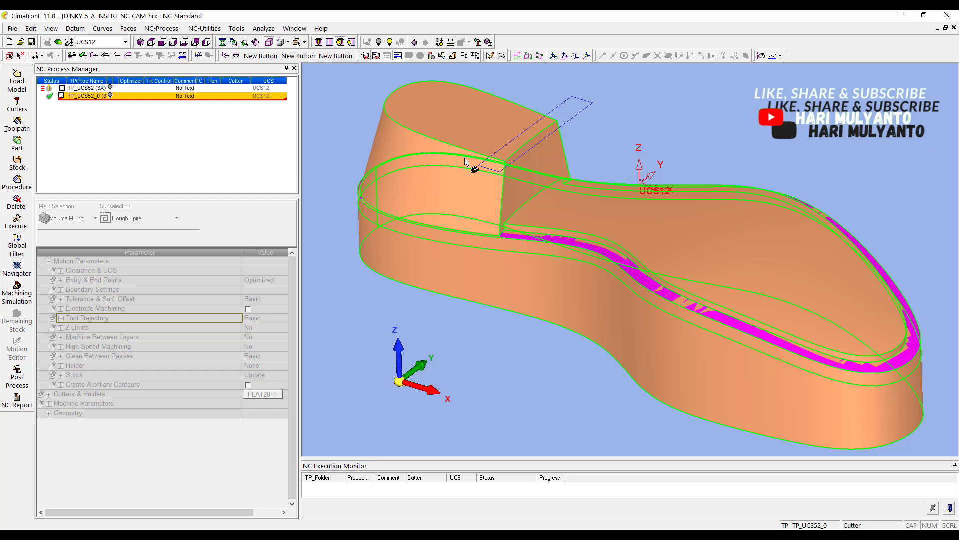
pyautogui.click(62, 97)
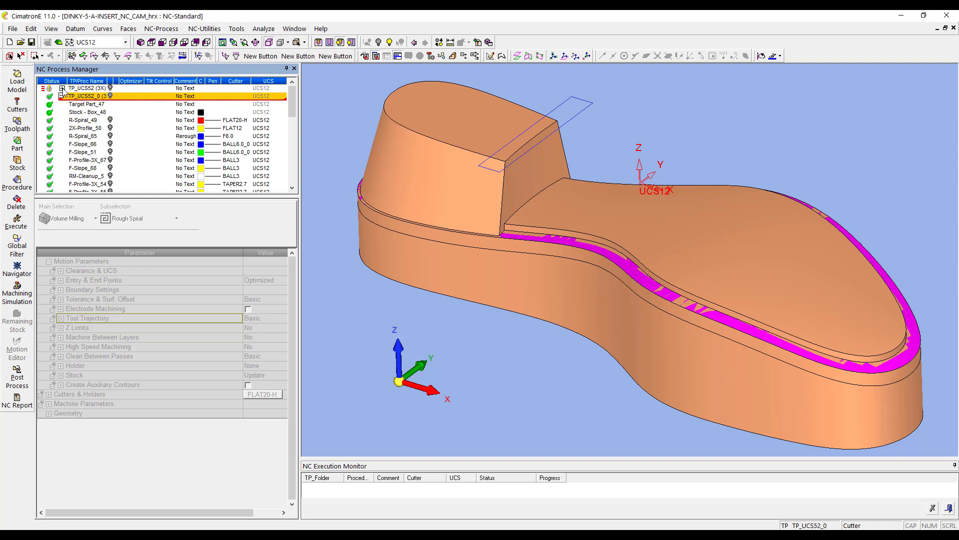
pyautogui.click(89, 104)
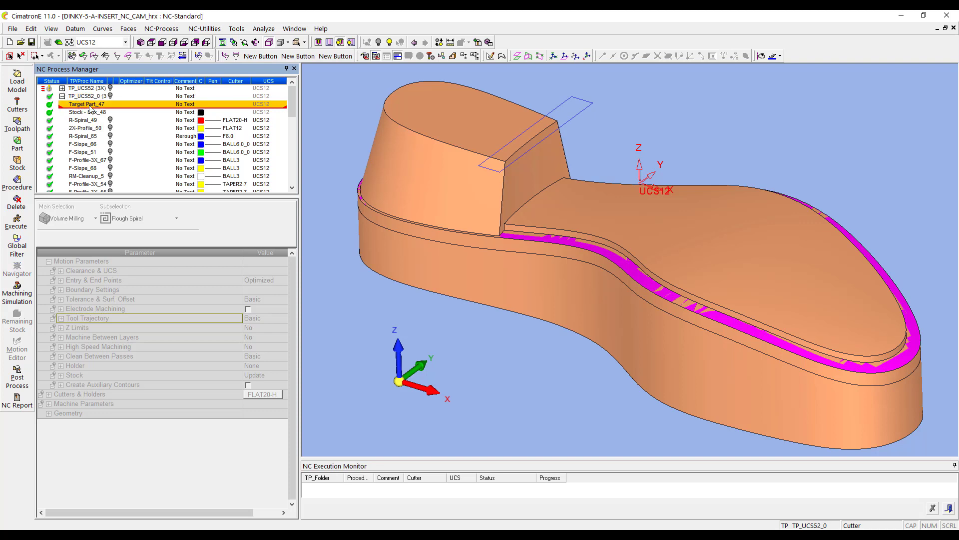
pyautogui.doubleClick(89, 104)
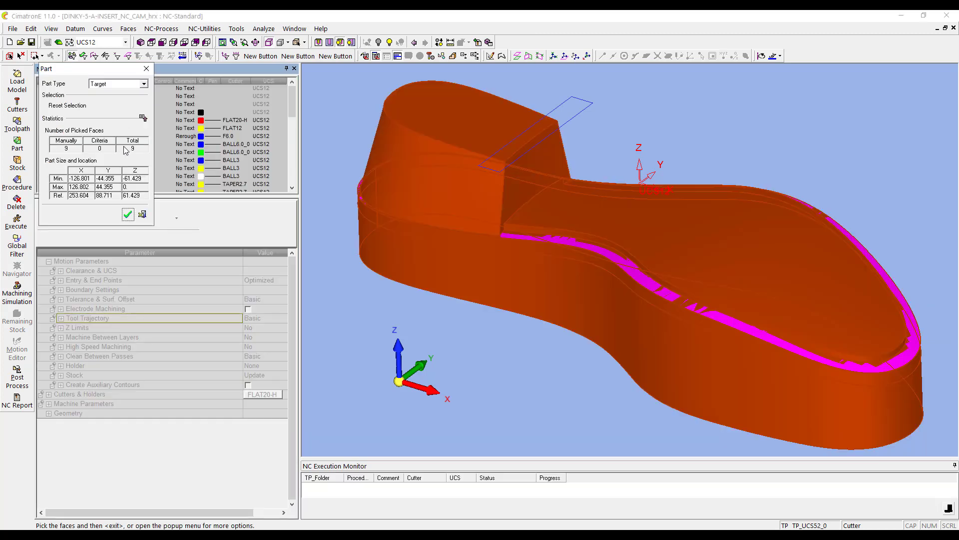
pyautogui.click(142, 216)
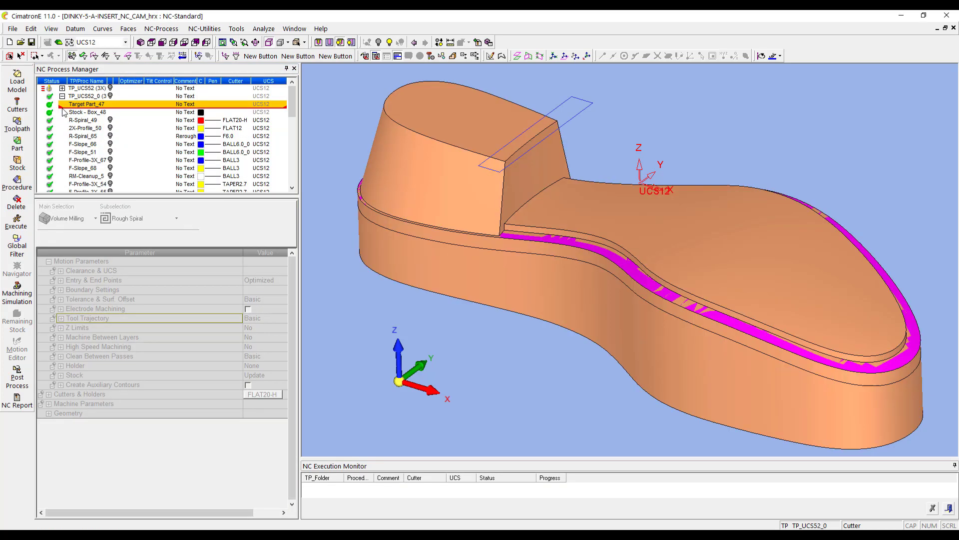
# - Review the box stock of TP_UCS52_0 around the part in top, isometric and front views
pyautogui.doubleClick(89, 111)
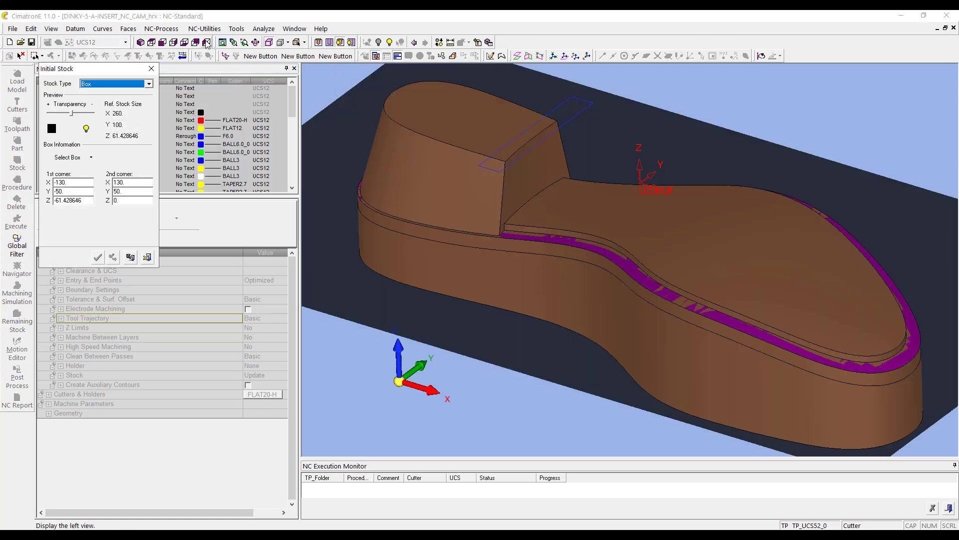
pyautogui.click(157, 44)
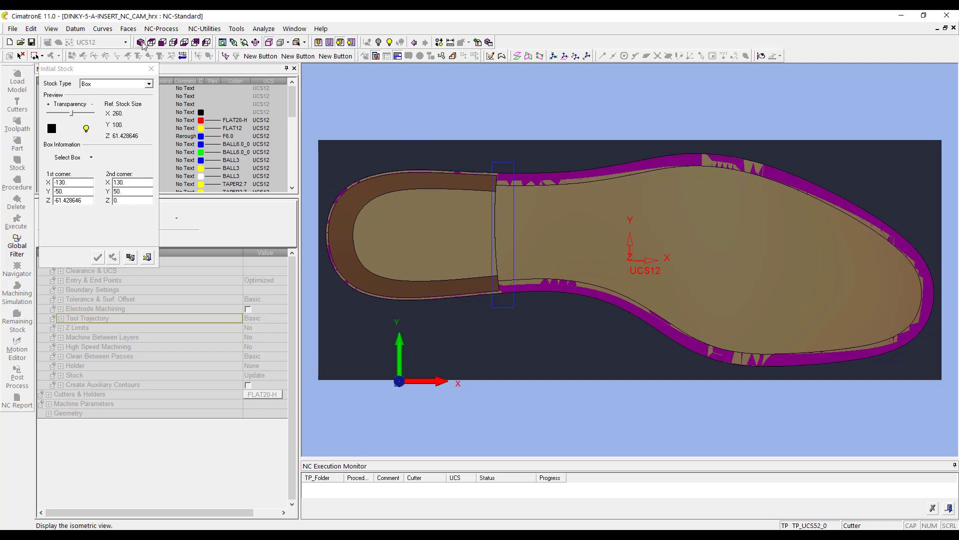
pyautogui.click(206, 43)
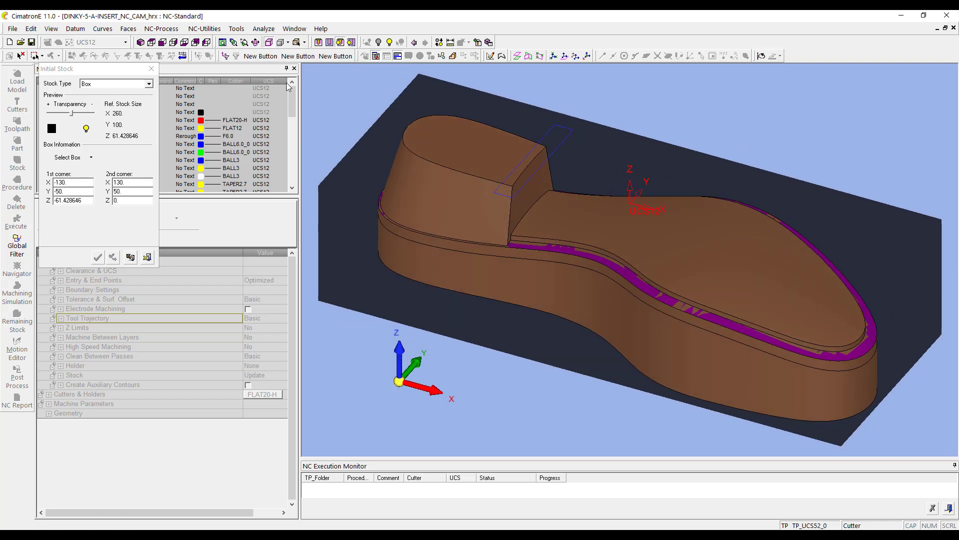
pyautogui.click(166, 43)
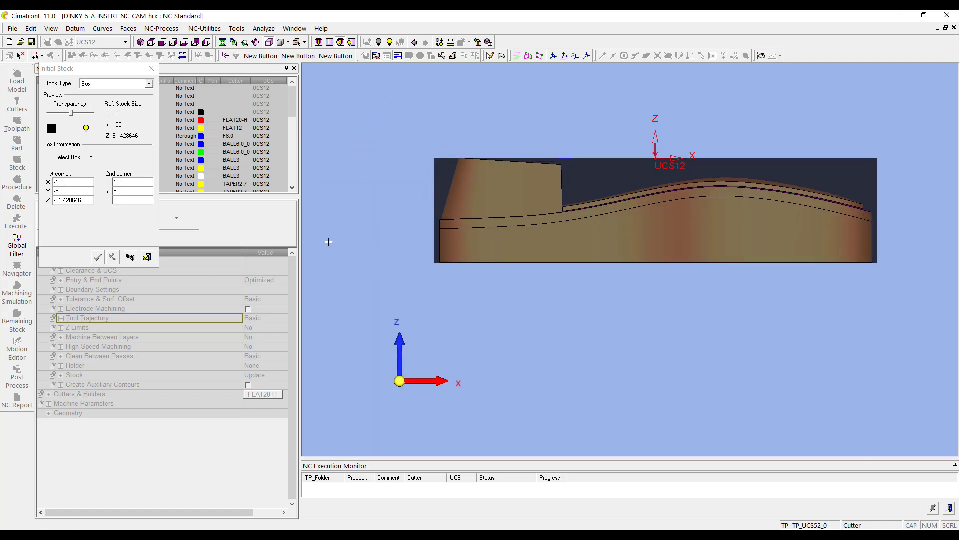
pyautogui.click(147, 256)
# - Expand the TP_UCS52 toolpath to list its machining procedures
pyautogui.rightClick(349, 122)
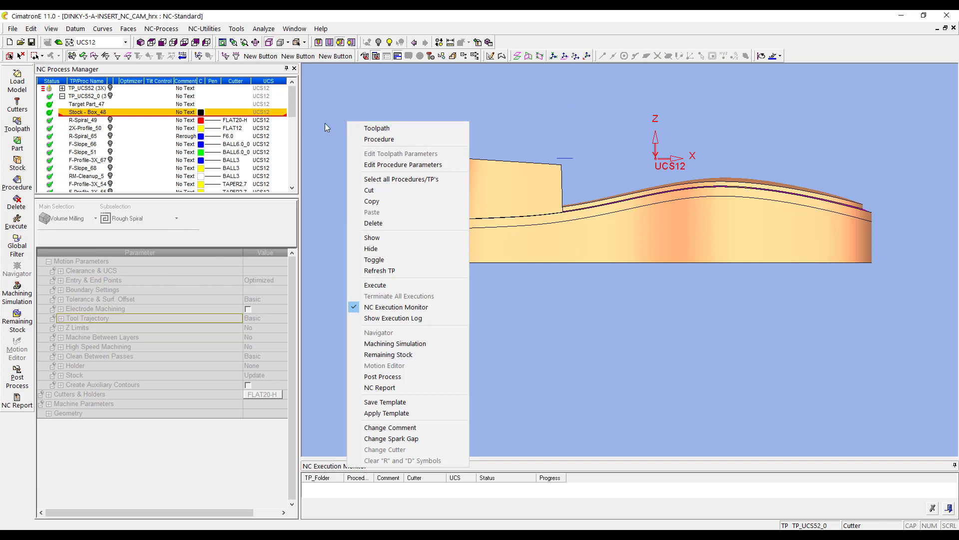
pyautogui.click(325, 127)
pyautogui.doubleClick(70, 88)
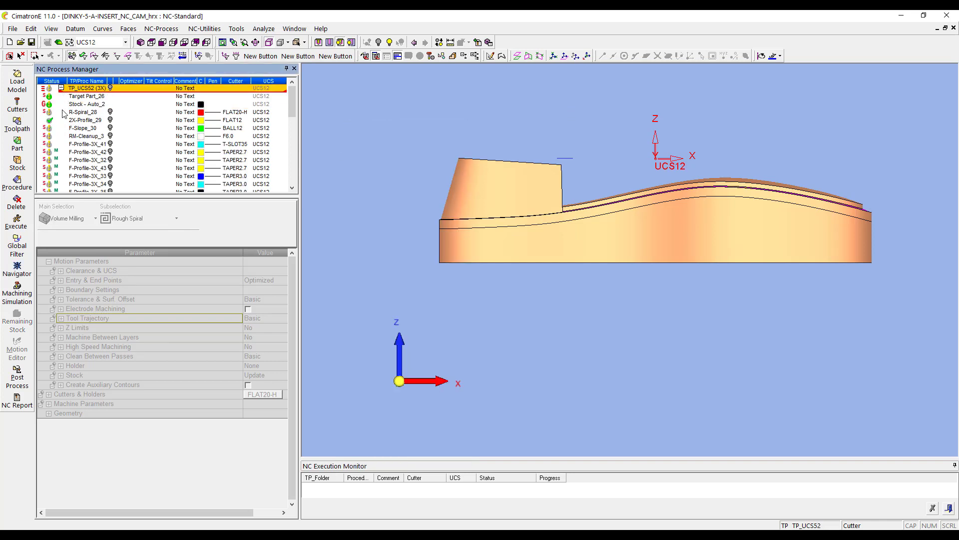
# - Review the bounding box stock of TP_UCS52 around the part, leaving its definition unmodified
pyautogui.doubleClick(90, 104)
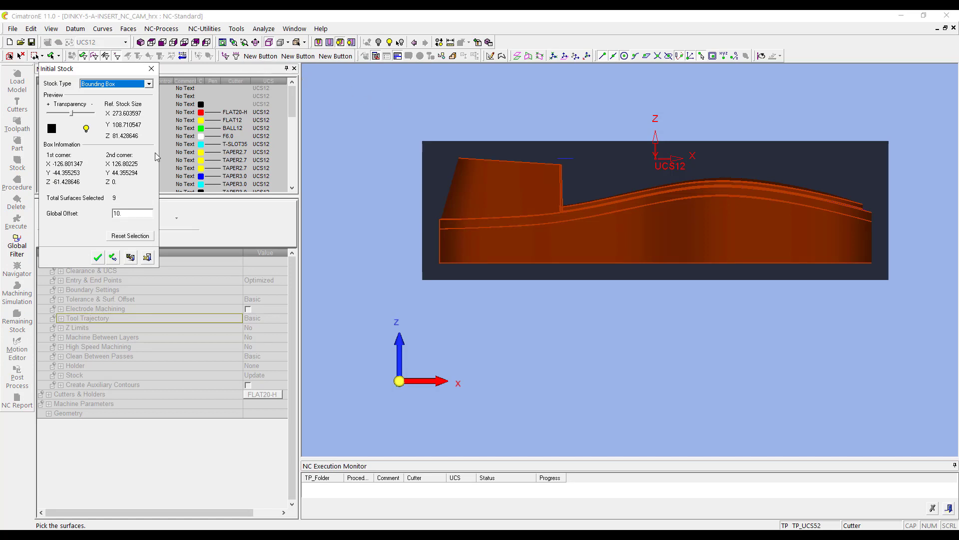
pyautogui.click(147, 257)
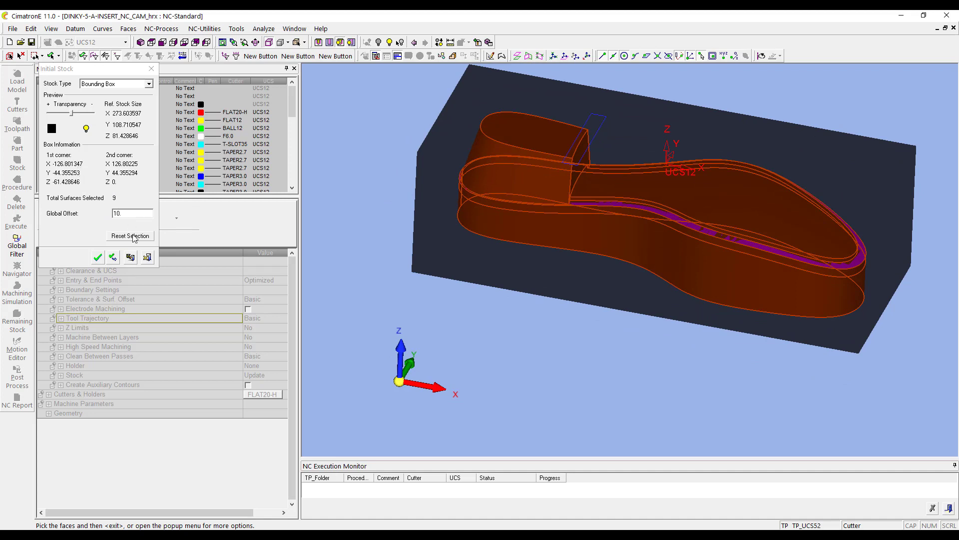
pyautogui.click(150, 258)
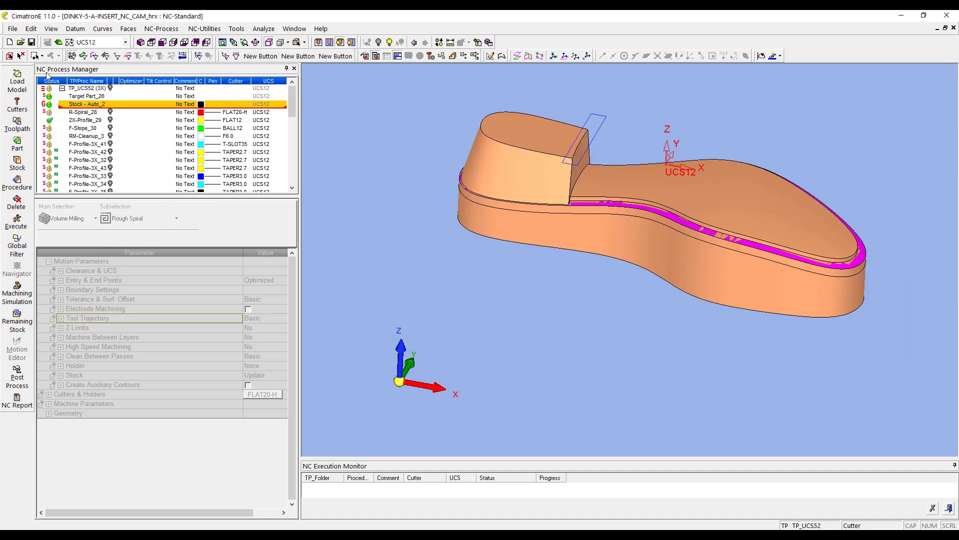
# - Collapse TP_UCS52 and review the Stock - Box_48 definition of TP_UCS52_0, including the available stock types, without modifying it
pyautogui.click(62, 89)
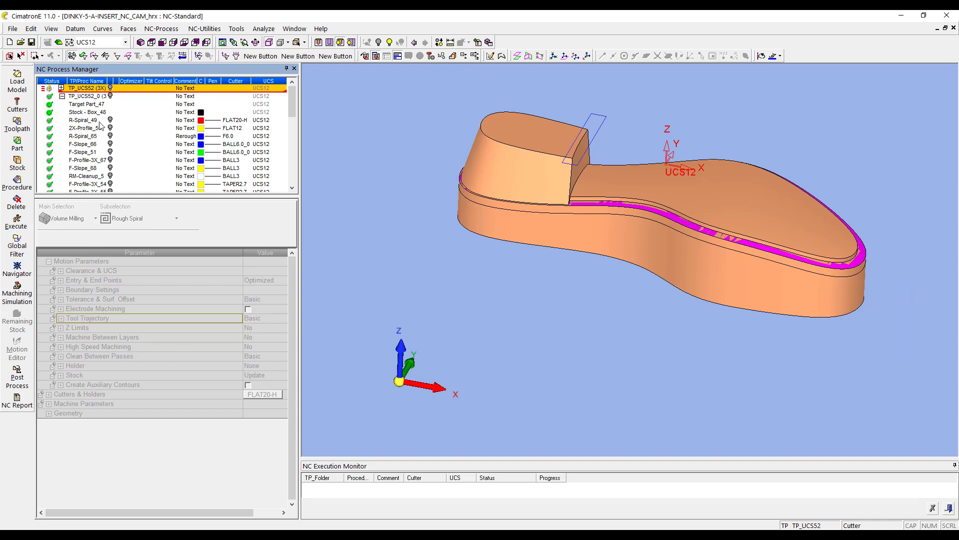
pyautogui.click(95, 113)
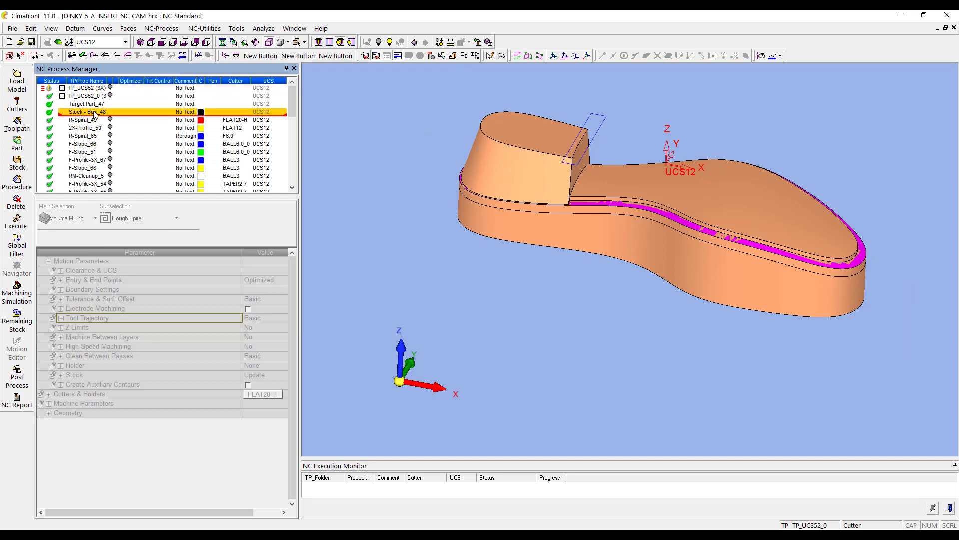
pyautogui.doubleClick(95, 113)
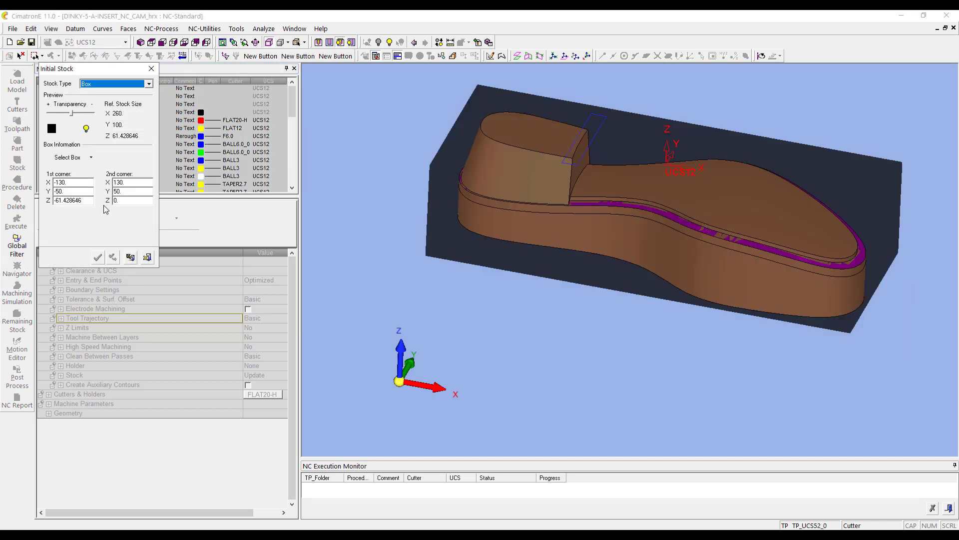
pyautogui.click(111, 84)
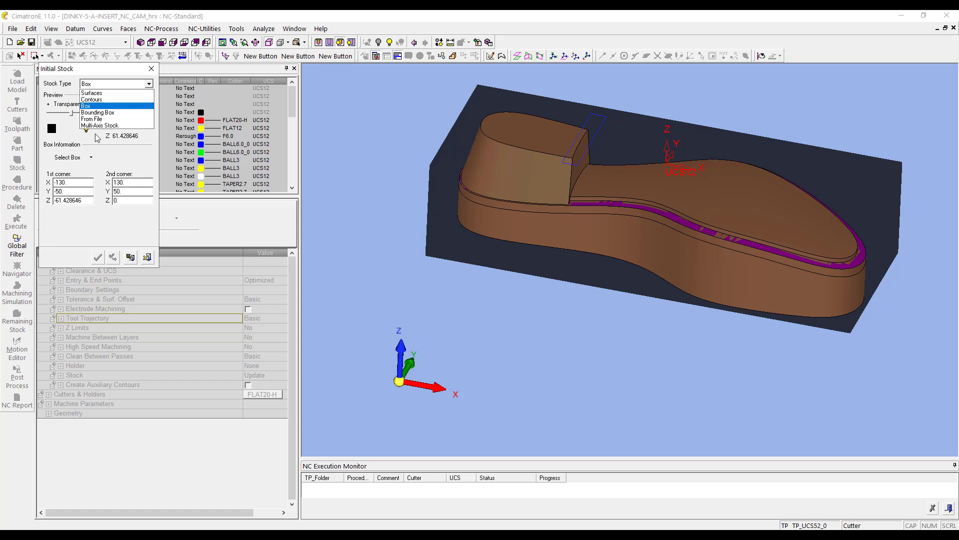
pyautogui.click(77, 190)
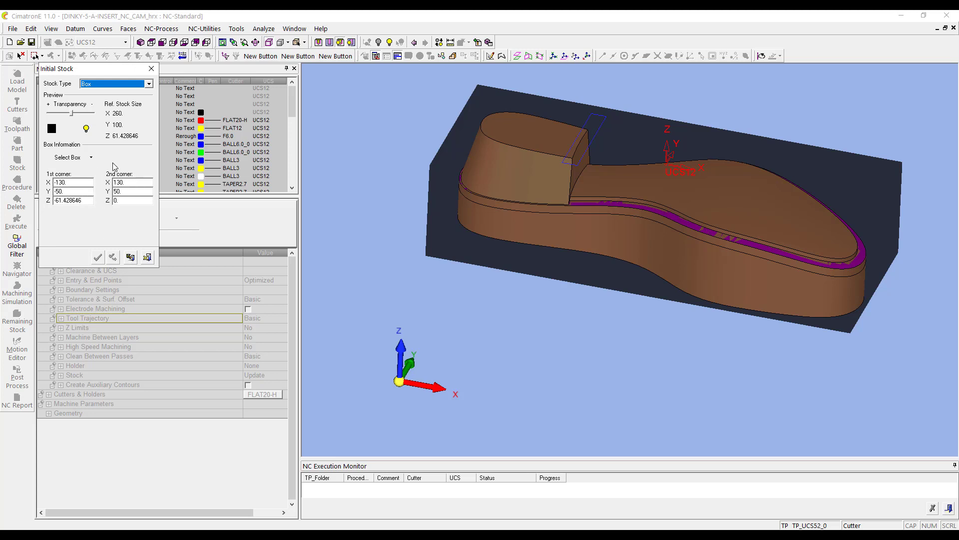
pyautogui.click(147, 256)
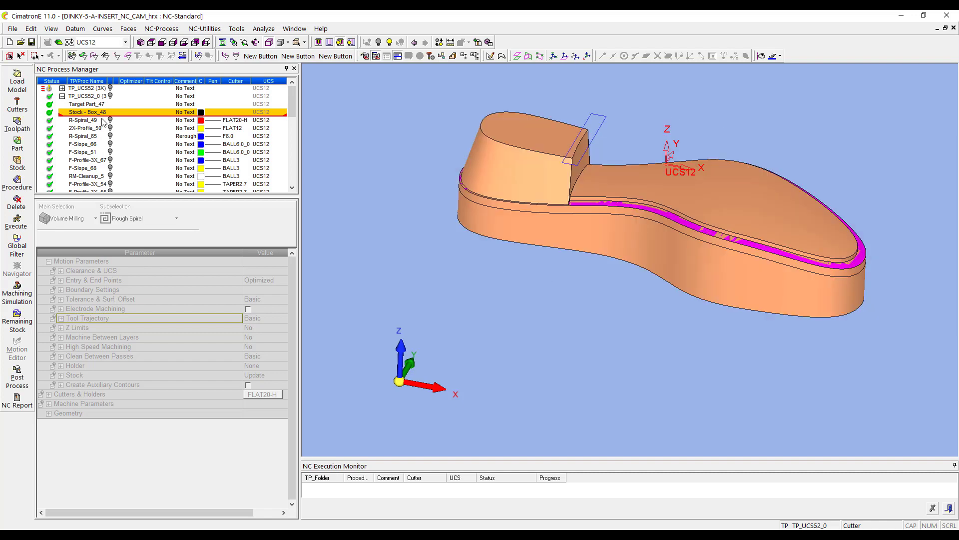
# - Open the parameters of R-Spiral_49 and review its part surfaces and the available Z Limits options
pyautogui.click(83, 120)
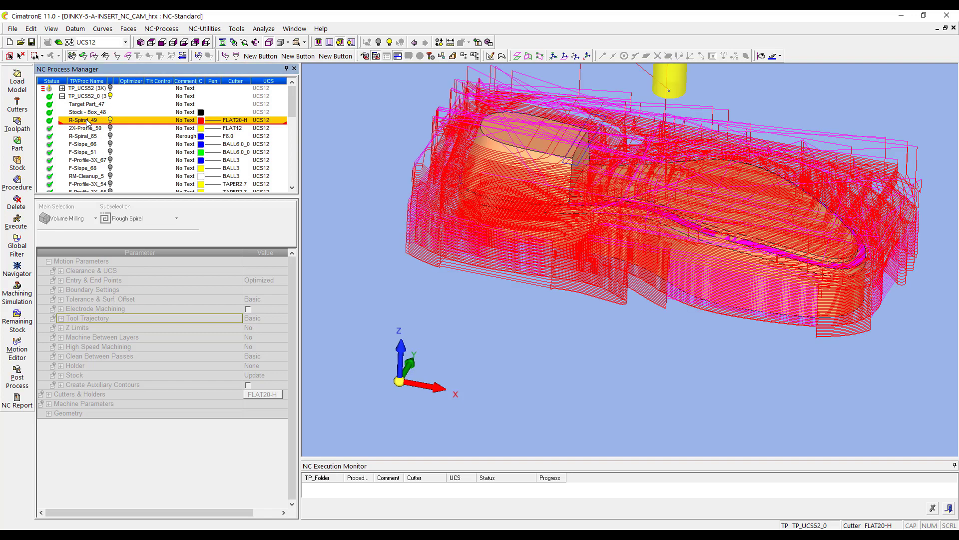
pyautogui.doubleClick(87, 121)
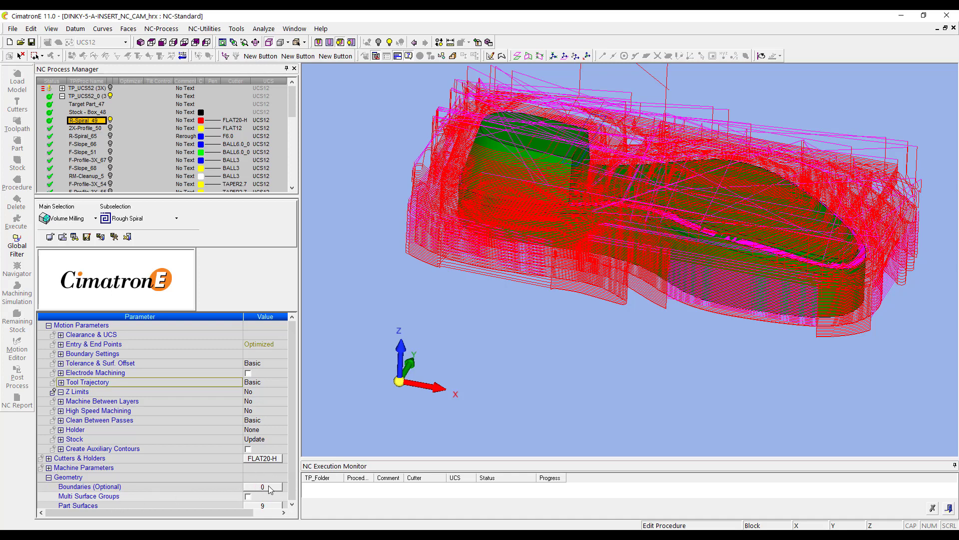
pyautogui.click(168, 505)
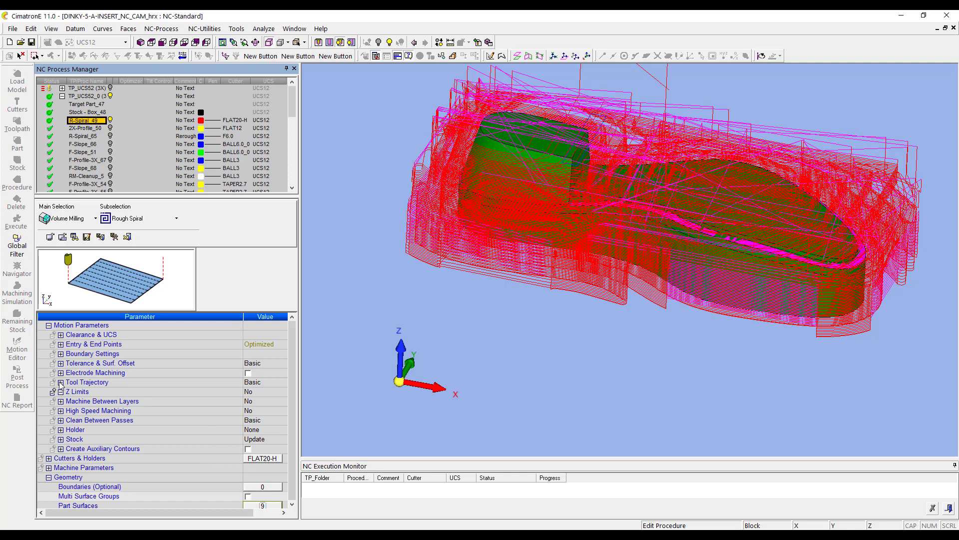
pyautogui.click(96, 391)
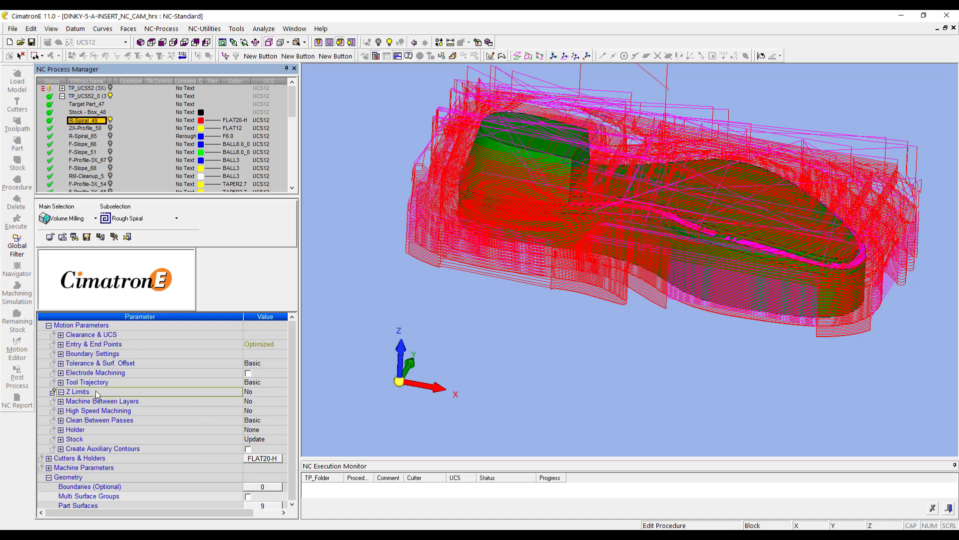
pyautogui.click(263, 392)
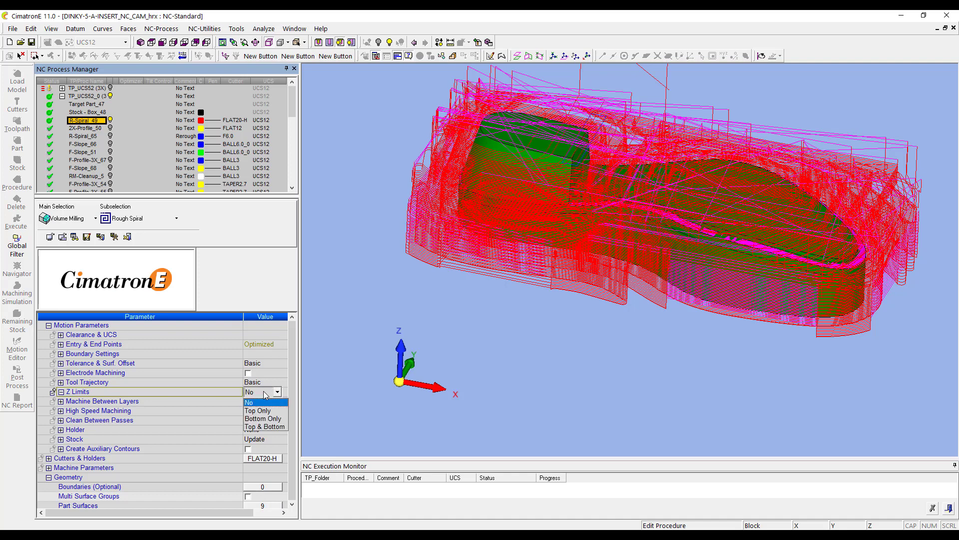
pyautogui.click(420, 288)
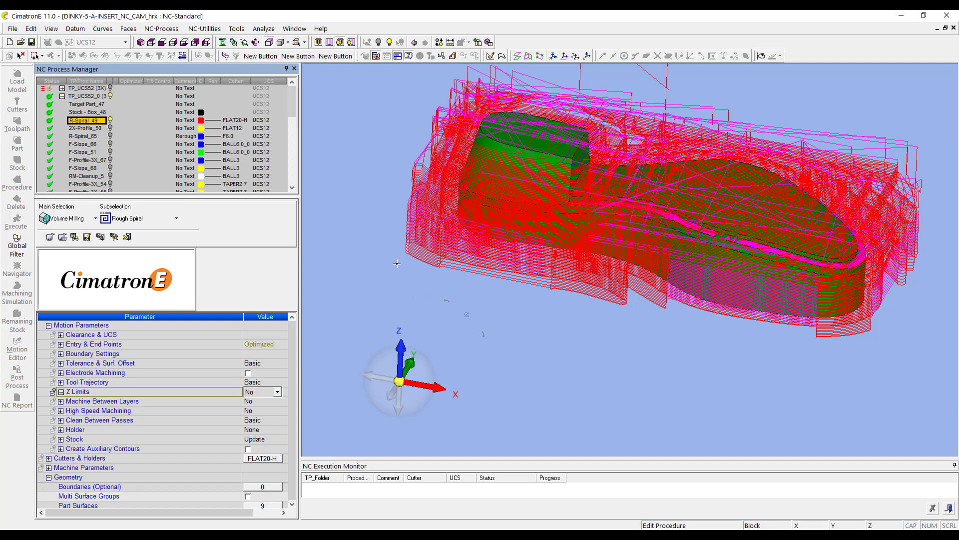
# - Inspect the R-Spiral_49 tool motions around the part in a side view, and close the procedure parameters
pyautogui.click(173, 42)
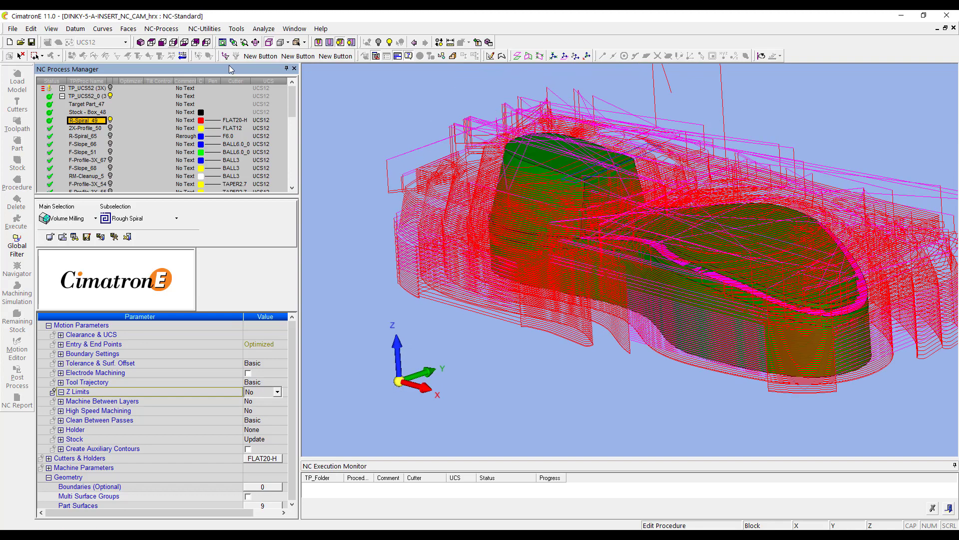
pyautogui.keyDown('ctrl'); pyautogui.moveTo(738, 276); pyautogui.dragTo(682, 372, button='right'); pyautogui.keyUp('ctrl')
pyautogui.keyDown('ctrl'); pyautogui.moveTo(682, 372); pyautogui.dragTo(690, 291, button='middle'); pyautogui.keyUp('ctrl')
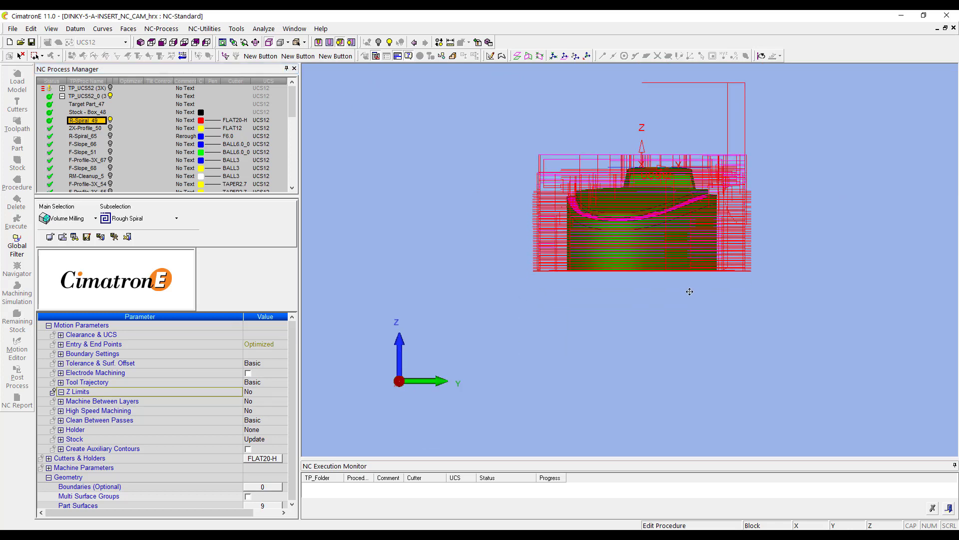
pyautogui.keyDown('ctrl'); pyautogui.moveTo(689, 291); pyautogui.dragTo(718, 248, button='right'); pyautogui.keyUp('ctrl')
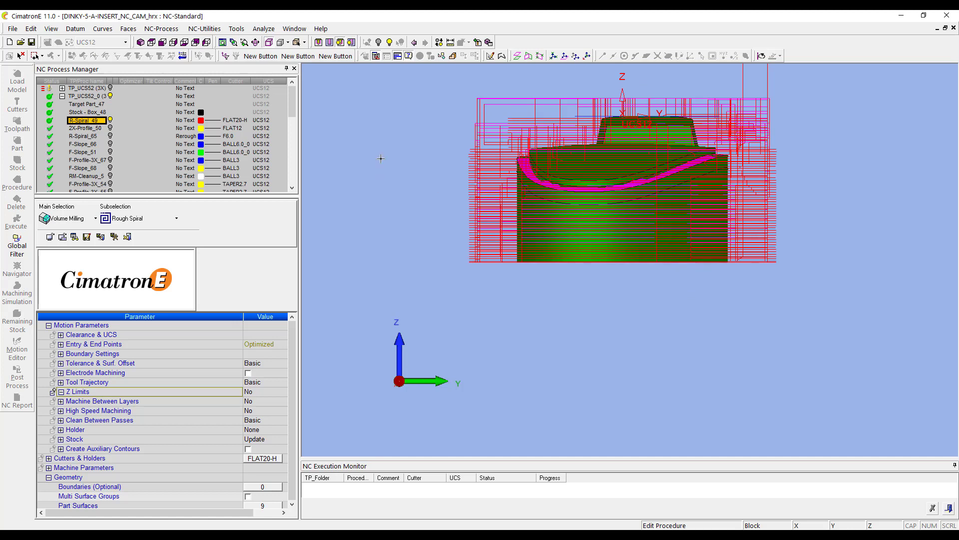
pyautogui.rightClick(404, 140)
pyautogui.click(425, 182)
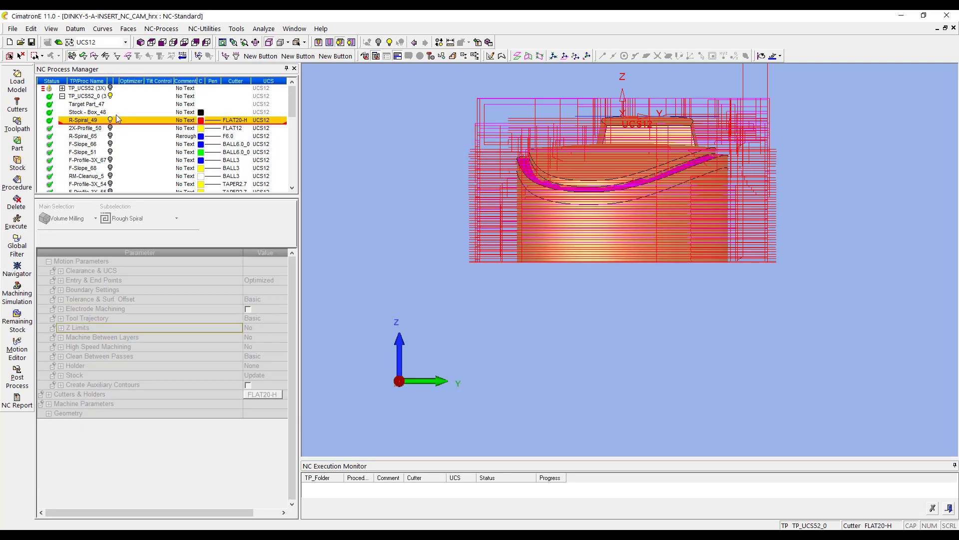
# - Hide the R-Spiral_49 tool motions and read the procedure's execution log in AkelPad, including the estimated machining time
pyautogui.click(111, 120)
pyautogui.click(110, 121)
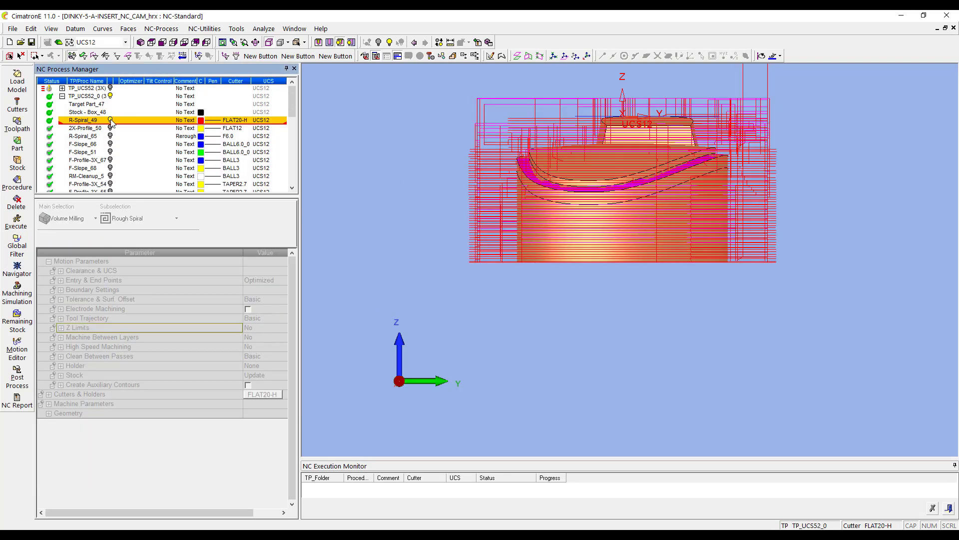
pyautogui.click(110, 121)
pyautogui.rightClick(97, 124)
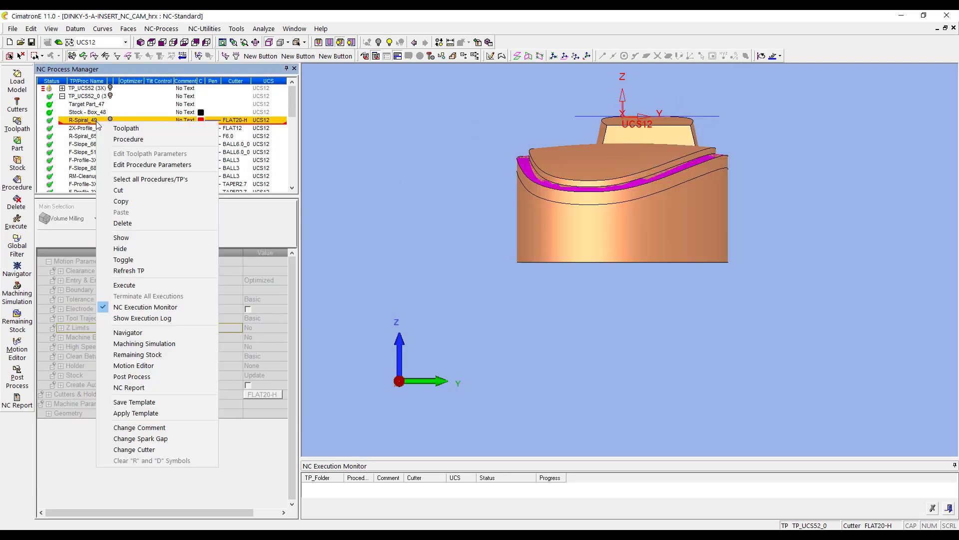
pyautogui.click(163, 318)
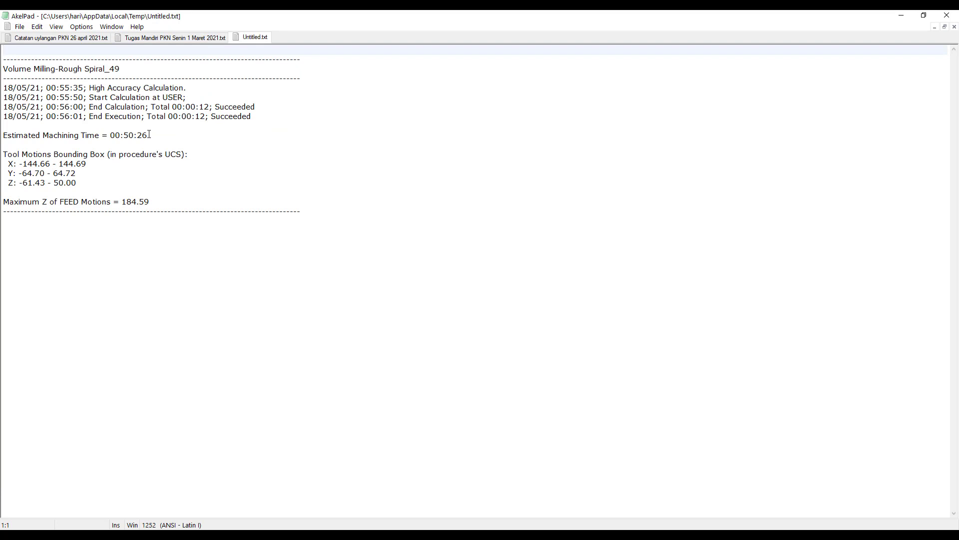
pyautogui.click(900, 17)
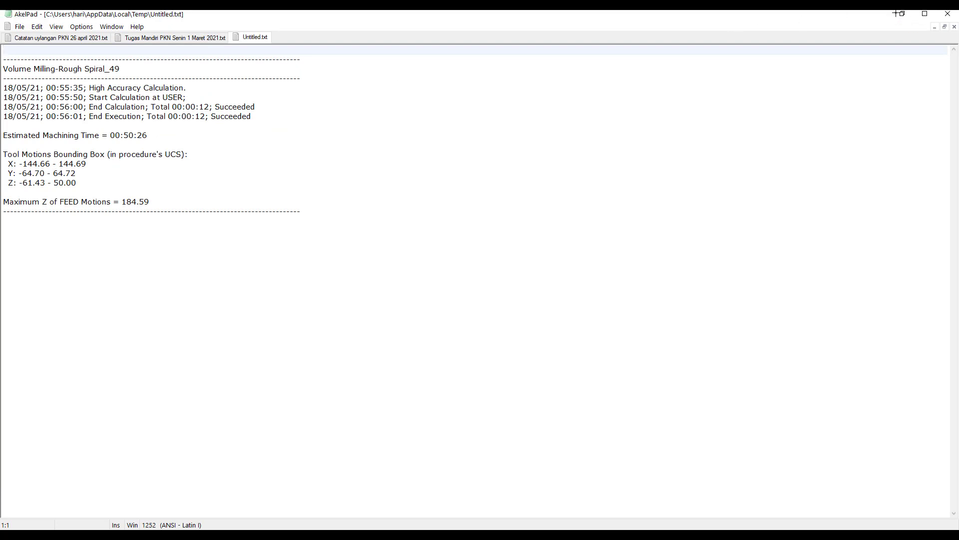
# - Expand TP_UCS52 in CimatronE and display the R-Spiral_28 tool motions in an isometric view
pyautogui.click(62, 88)
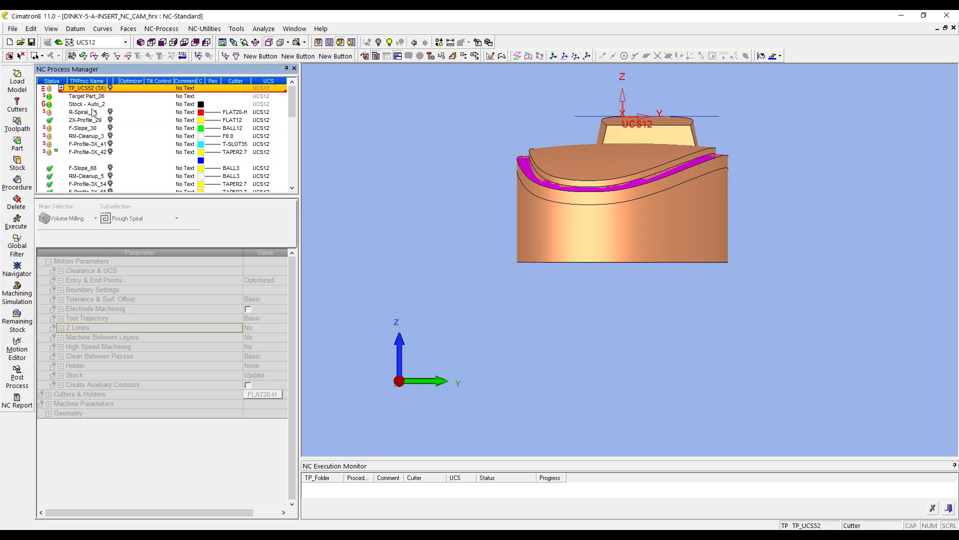
pyautogui.click(117, 113)
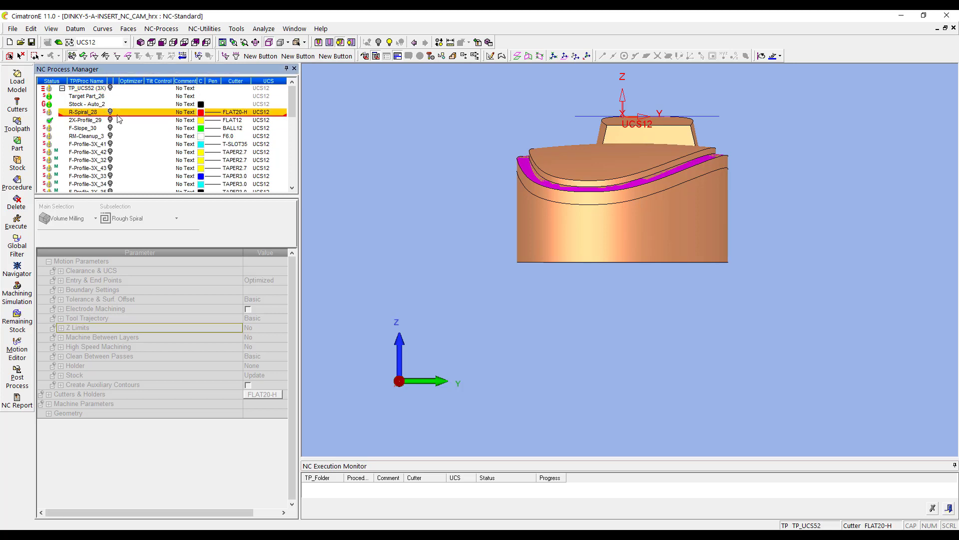
pyautogui.click(111, 113)
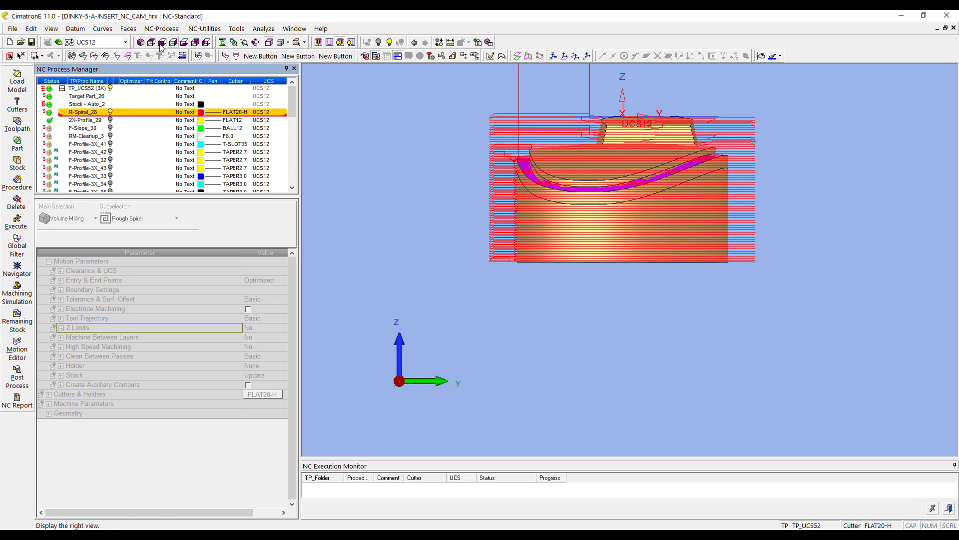
pyautogui.click(142, 43)
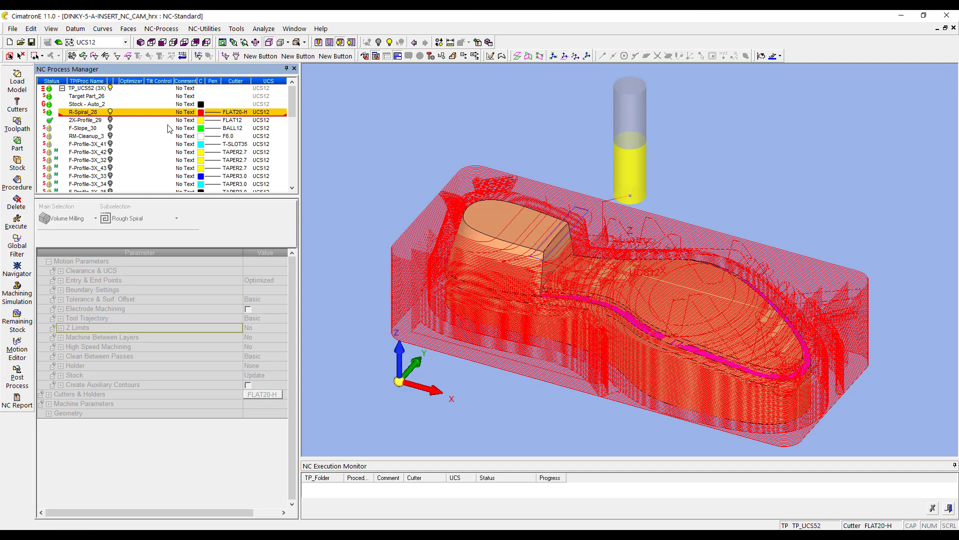
# - Read the execution log of R-Spiral_28 in AkelPad, reloading the modified log file, and close the log
pyautogui.rightClick(83, 113)
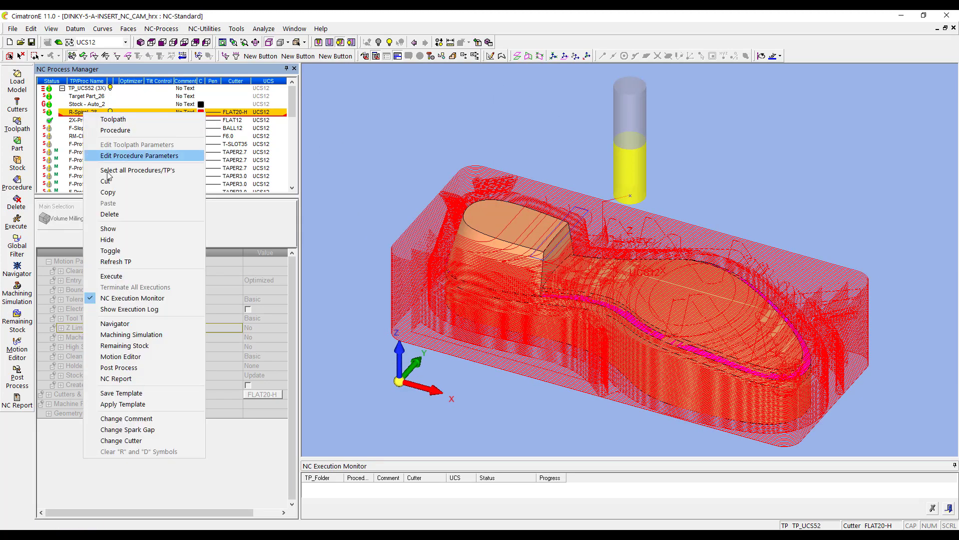
pyautogui.click(134, 310)
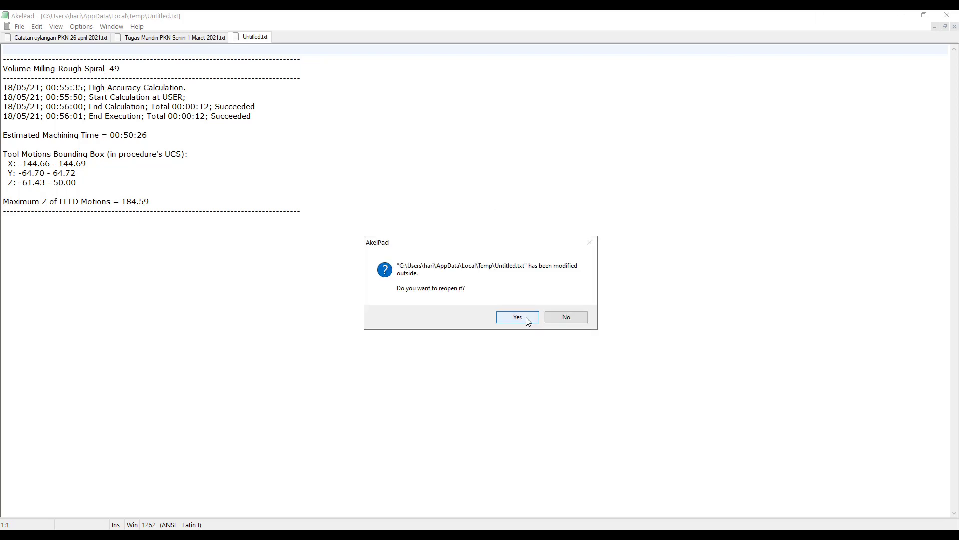
pyautogui.click(515, 317)
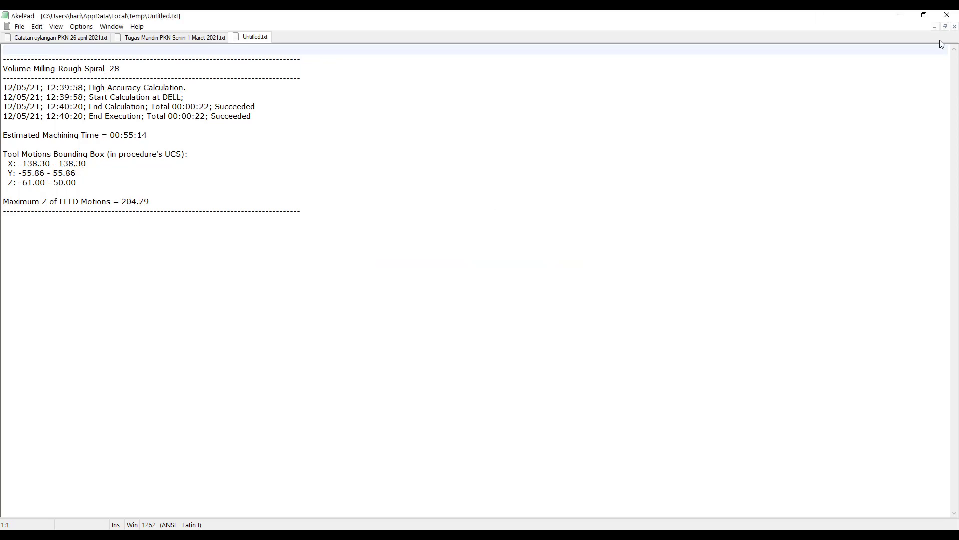
pyautogui.click(947, 15)
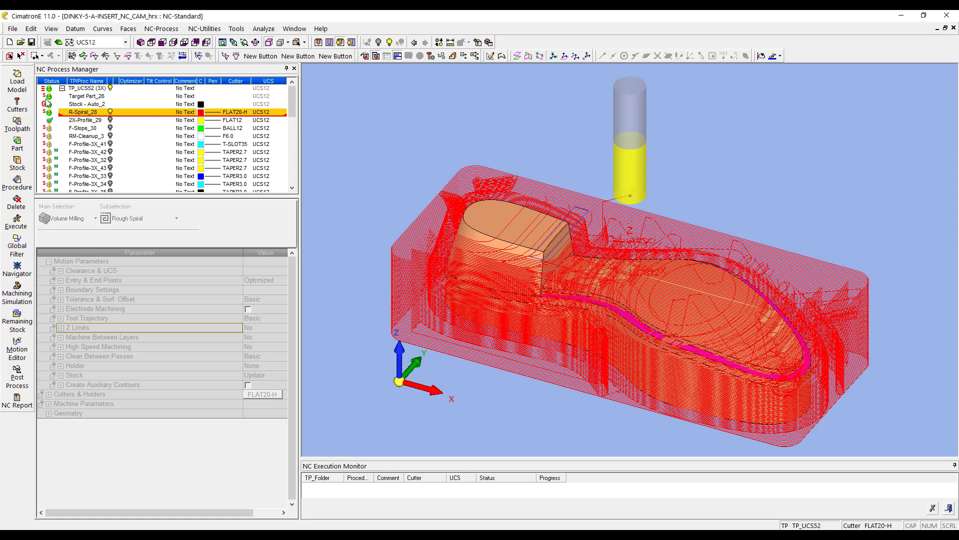
# - Collapse TP_UCS52, reopen the R-Spiral_49 parameters to review its Z Limits, and close the procedure
pyautogui.click(61, 89)
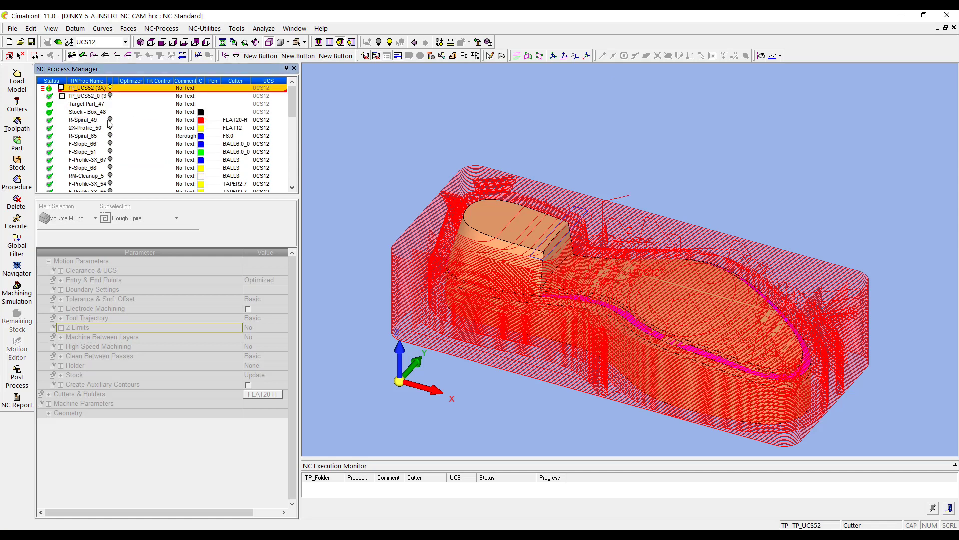
pyautogui.click(93, 121)
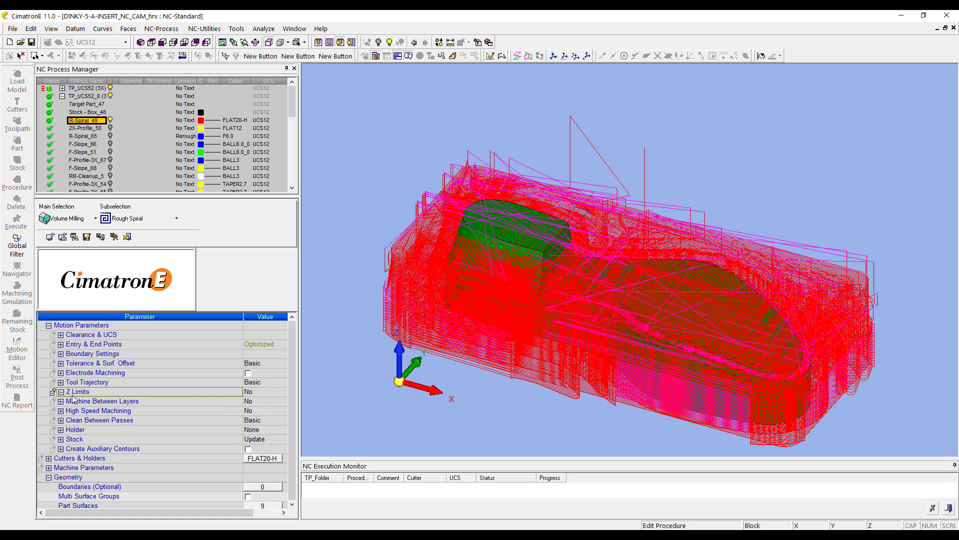
pyautogui.click(61, 392)
pyautogui.rightClick(385, 160)
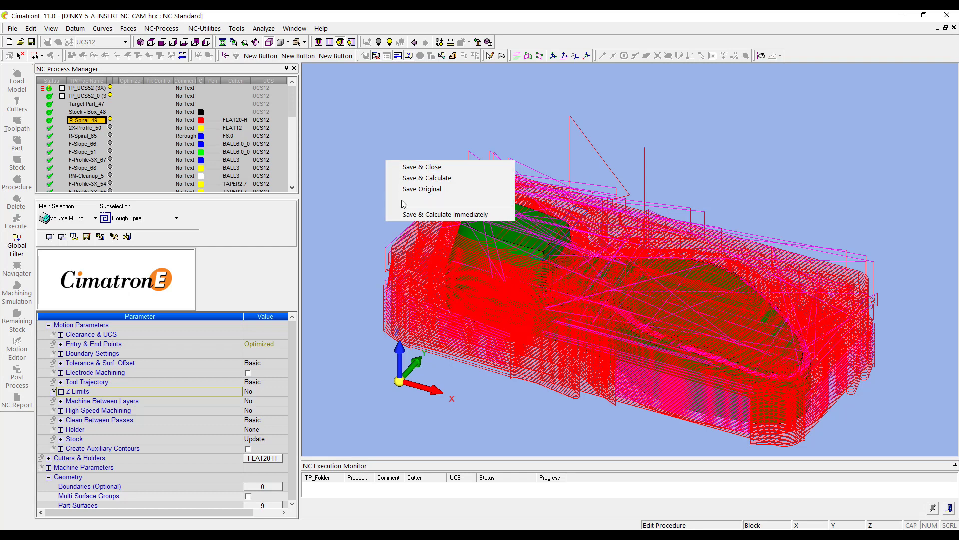
pyautogui.click(401, 199)
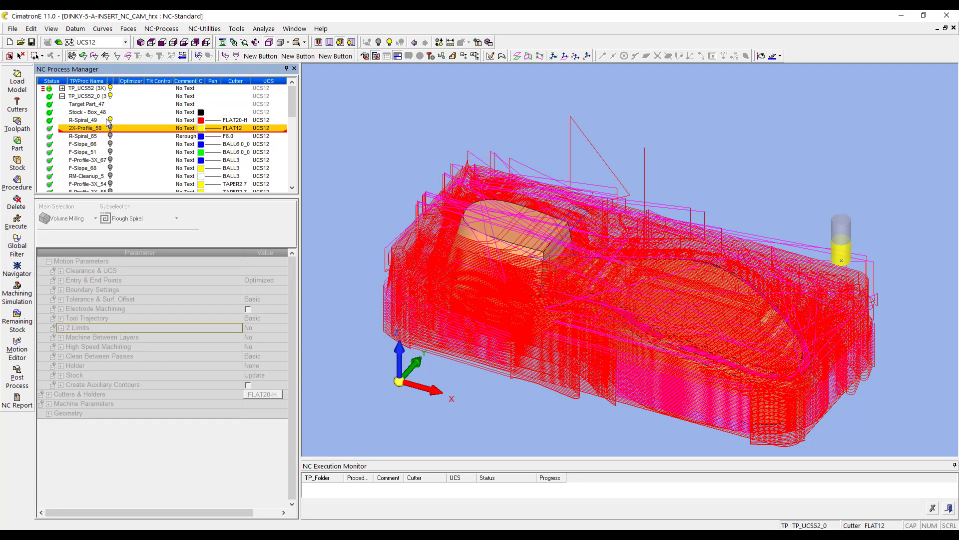
# - Display only the 2X-Profile_50 tool motions around the insert and open the procedure's parameters
pyautogui.click(111, 129)
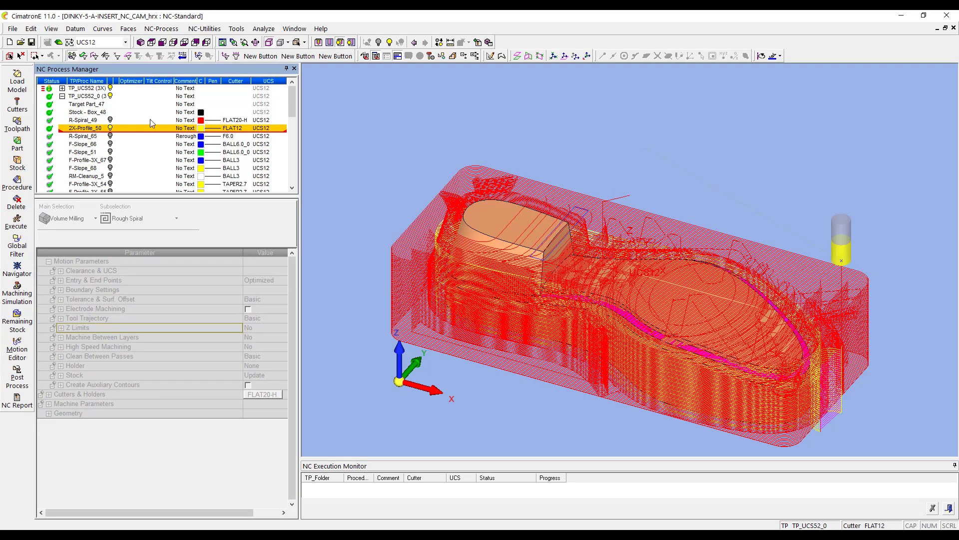
pyautogui.click(100, 89)
pyautogui.moveTo(428, 166); pyautogui.dragTo(459, 159, button='middle')
pyautogui.doubleClick(86, 128)
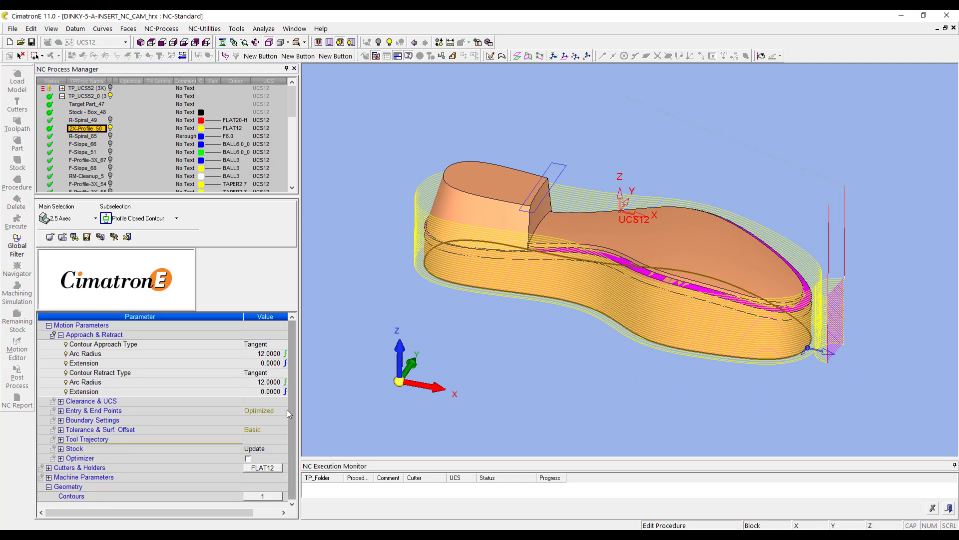
# - Review the Entry & End Points and Tool Trajectory settings of 2X-Profile_50, checking Z-Top and Z-Bottom against a front view
pyautogui.click(60, 411)
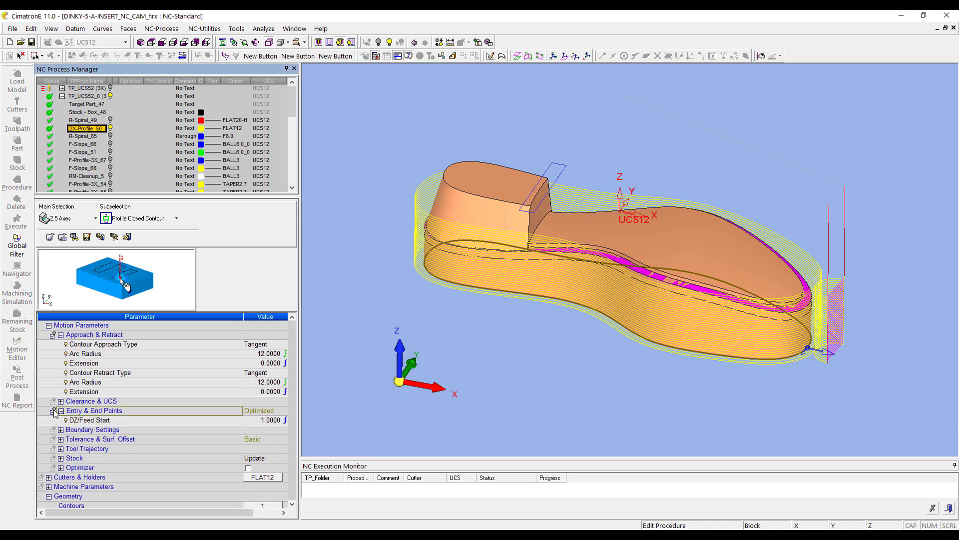
pyautogui.click(61, 410)
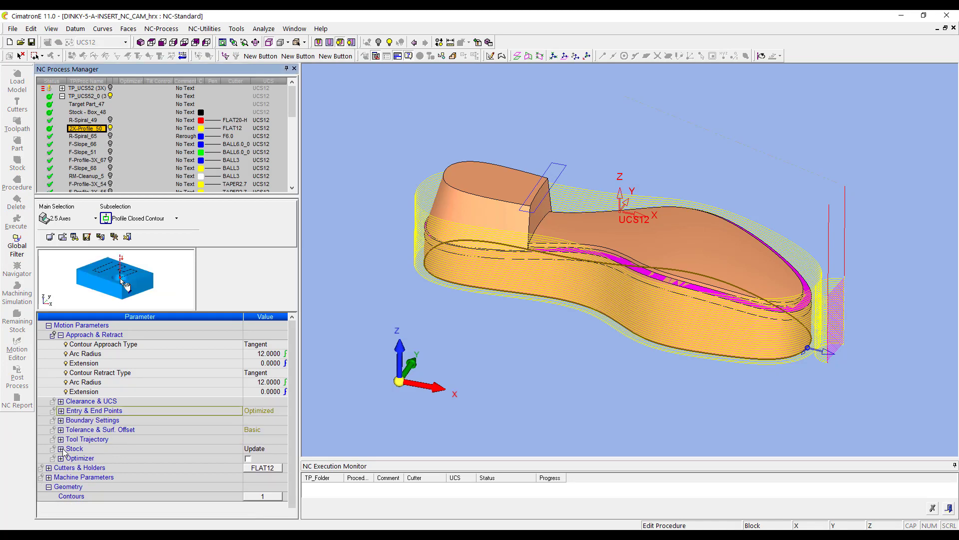
pyautogui.click(61, 439)
pyautogui.click(200, 430)
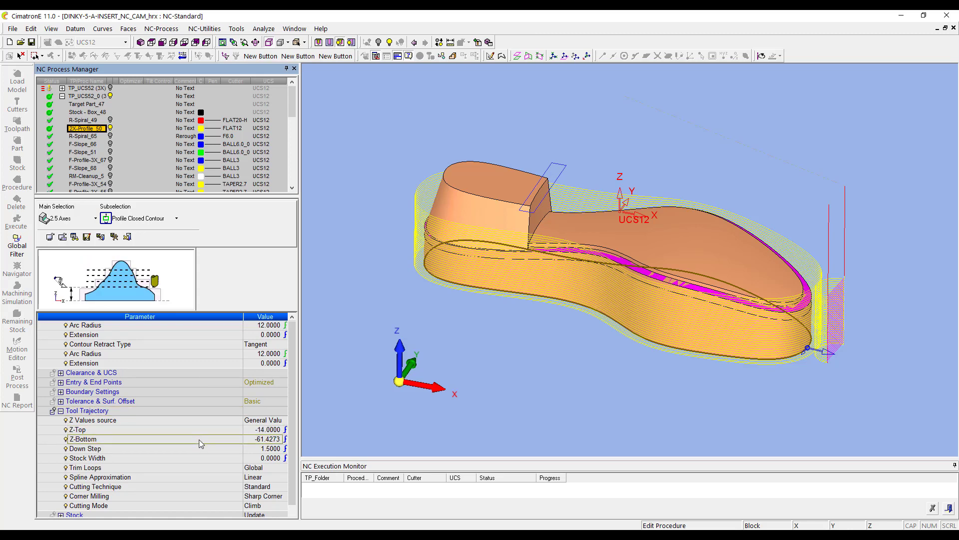
pyautogui.keyDown('ctrl'); pyautogui.moveTo(508, 185); pyautogui.dragTo(516, 162); pyautogui.keyUp('ctrl')
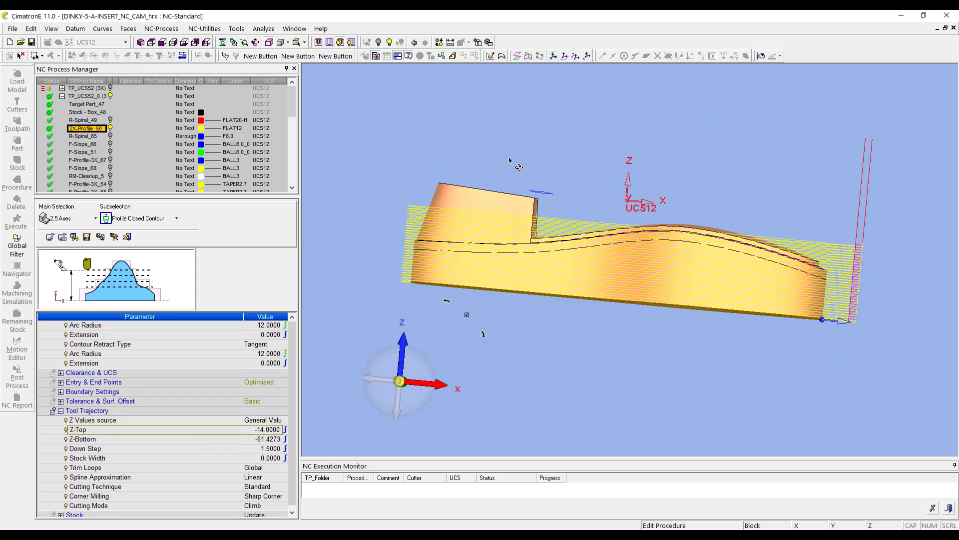
pyautogui.click(163, 42)
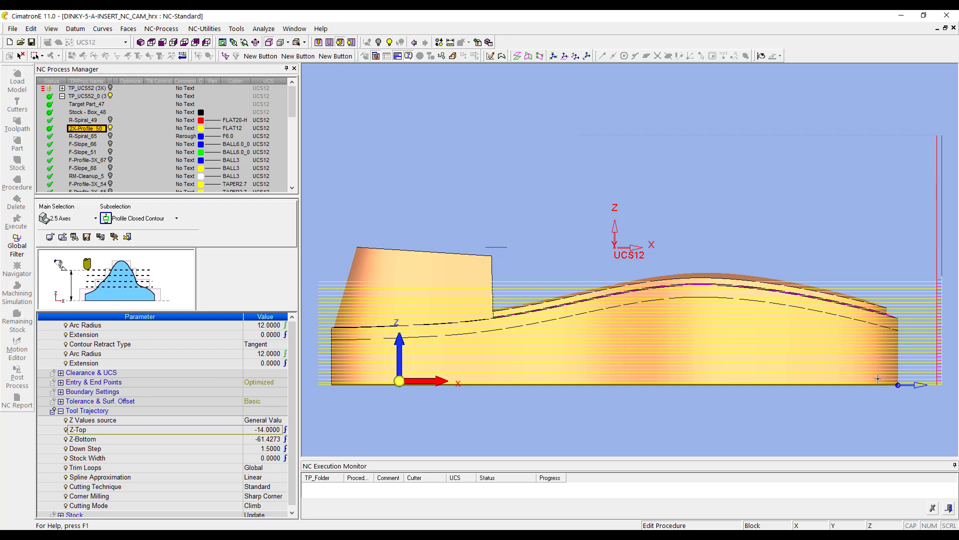
# - Examine the Contour Approach Type of 2X-Profile_50 together with the approach and retract motions at the toe
pyautogui.scroll(1, 287, 370)
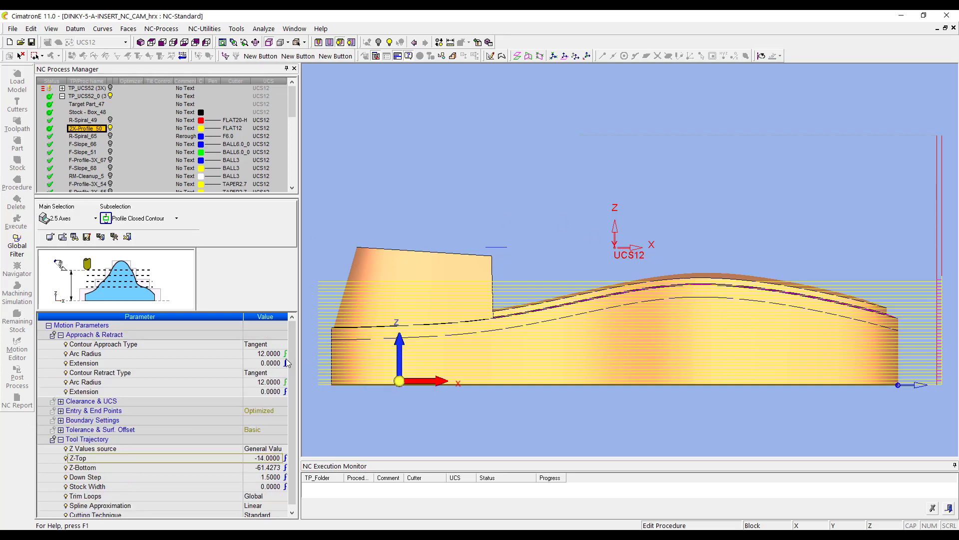
pyautogui.click(90, 345)
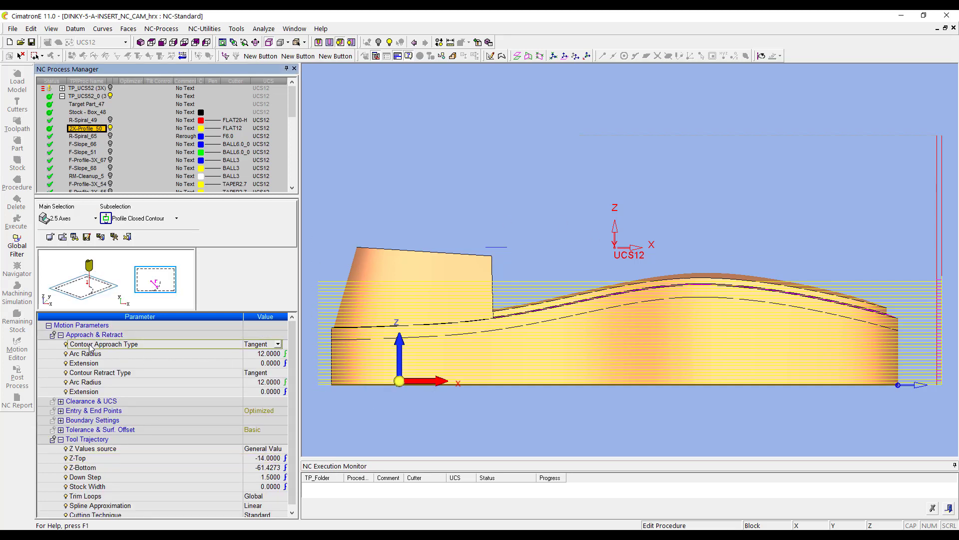
pyautogui.scroll(-2, 599, 182)
pyautogui.keyDown('ctrl'); pyautogui.moveTo(598, 182); pyautogui.dragTo(582, 235); pyautogui.keyUp('ctrl')
pyautogui.keyDown('ctrl'); pyautogui.moveTo(691, 317); pyautogui.dragTo(654, 218, button='middle'); pyautogui.keyUp('ctrl')
pyautogui.scroll(3, 750, 258)
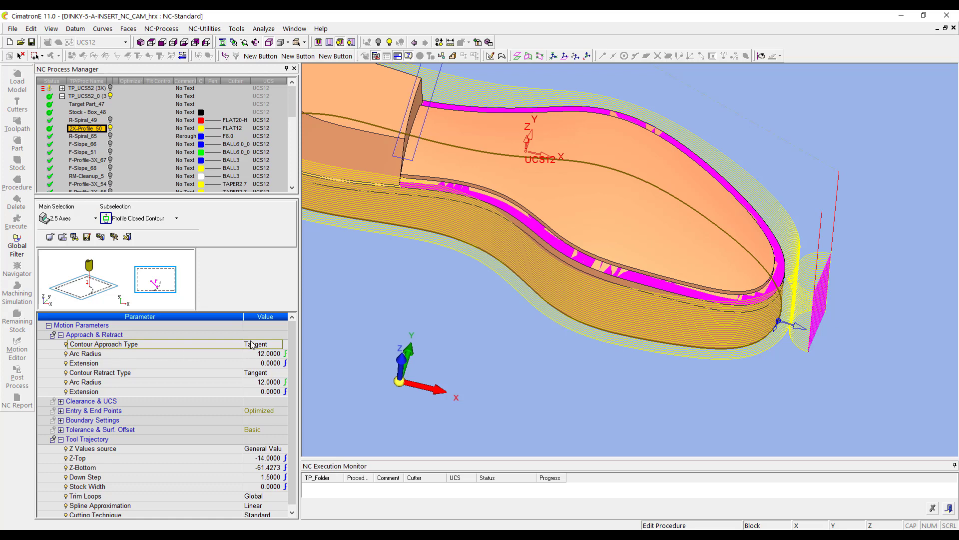
pyautogui.moveTo(694, 311); pyautogui.dragTo(691, 339, button='middle')
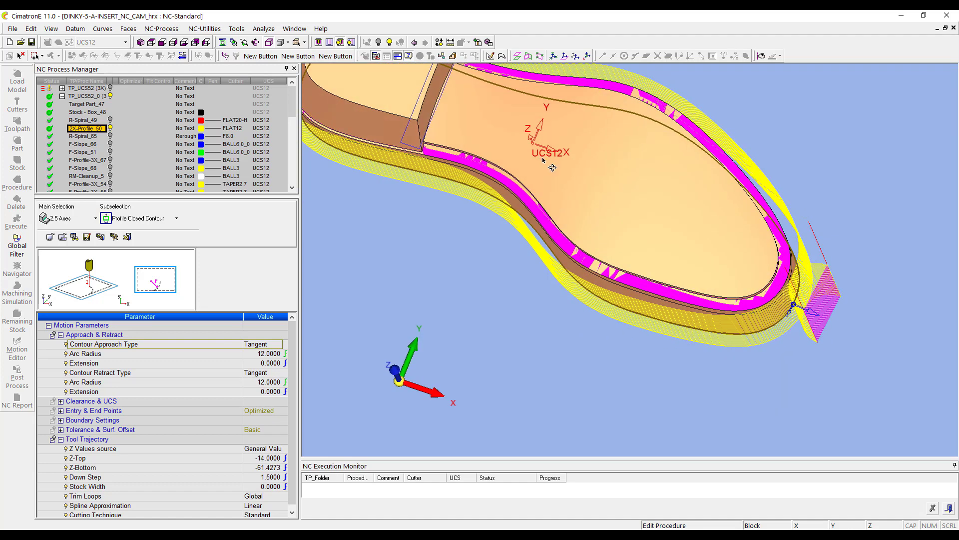
# - Inspect the 2X-Profile_50 motions in front and isometric views, and close the procedure without saving
pyautogui.click(163, 43)
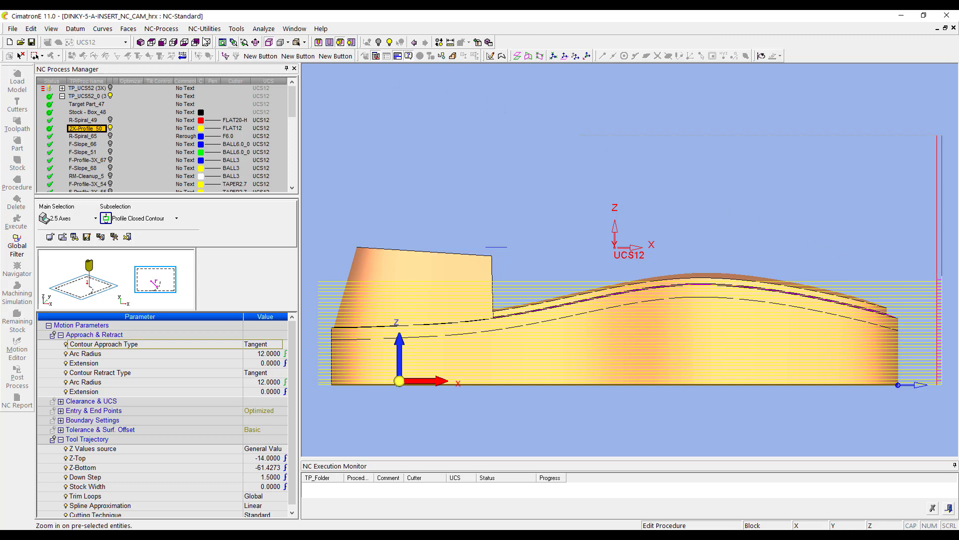
pyautogui.click(140, 43)
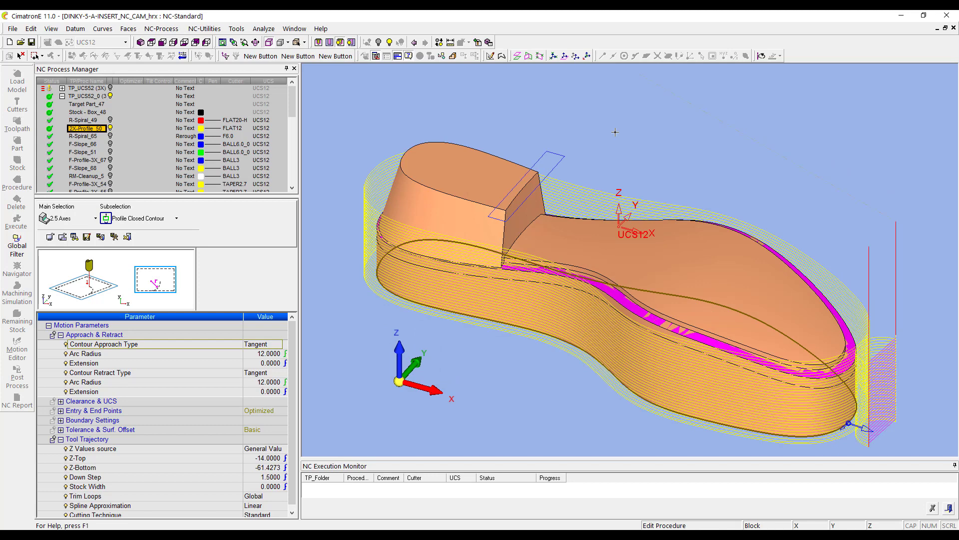
pyautogui.click(184, 43)
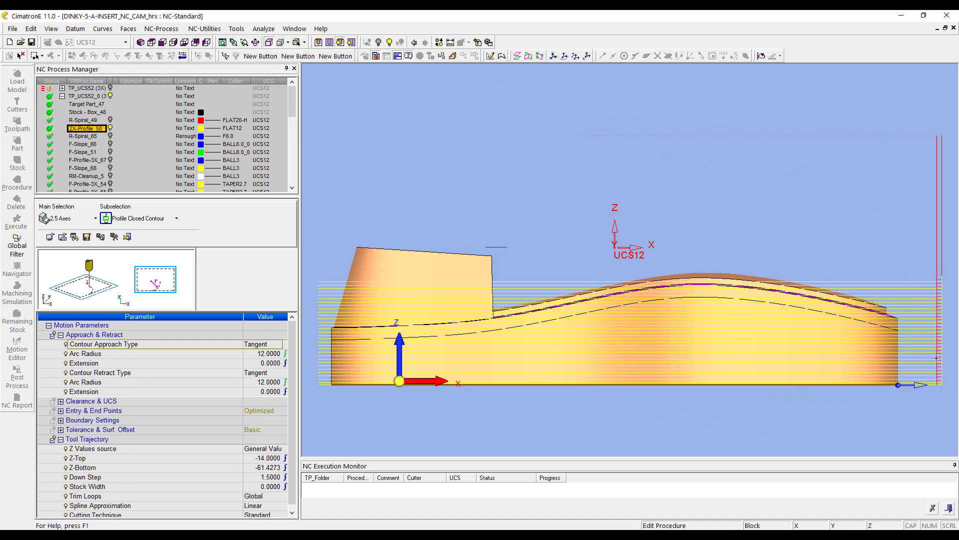
pyautogui.rightClick(591, 141)
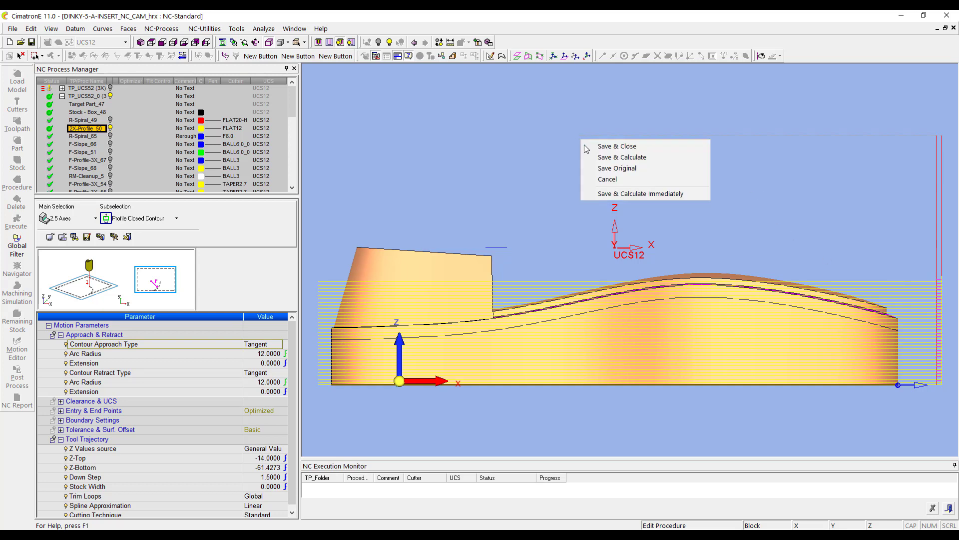
pyautogui.click(592, 179)
# - Hide the 2X-Profile_50 tool motions and display those of R-Spiral_65 in an isometric view
pyautogui.click(110, 129)
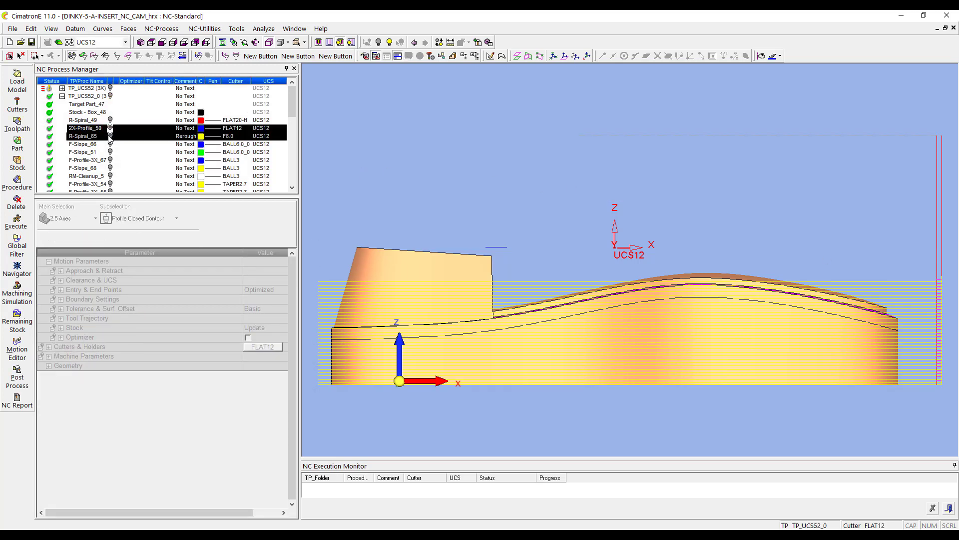
pyautogui.click(110, 136)
pyautogui.click(110, 137)
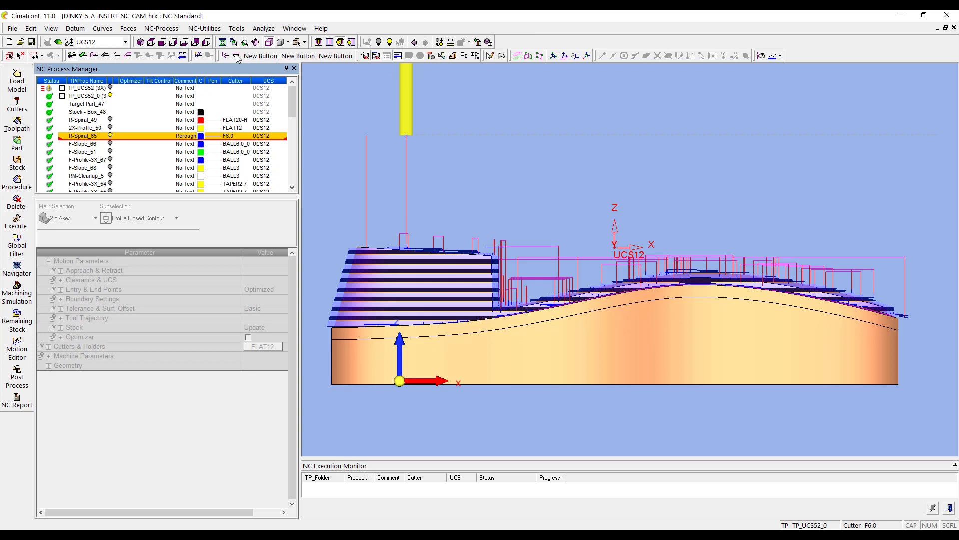
pyautogui.moveTo(420, 146); pyautogui.dragTo(497, 147, button='middle')
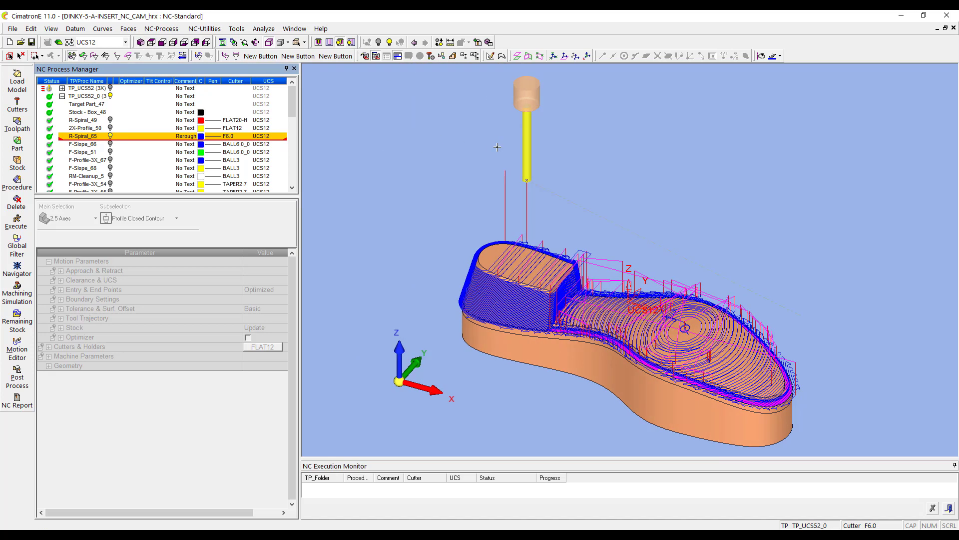
# - Open the R-Spiral_65 parameters and review the tool trajectory, Z-Bottom limit, holder and stock settings
pyautogui.doubleClick(80, 138)
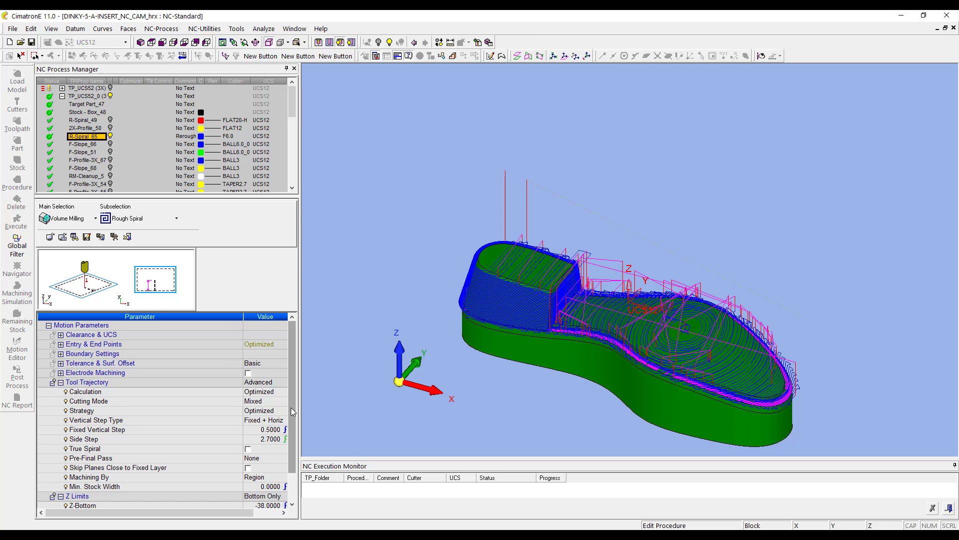
pyautogui.scroll(-3, 283, 462)
pyautogui.scroll(-2, 284, 462)
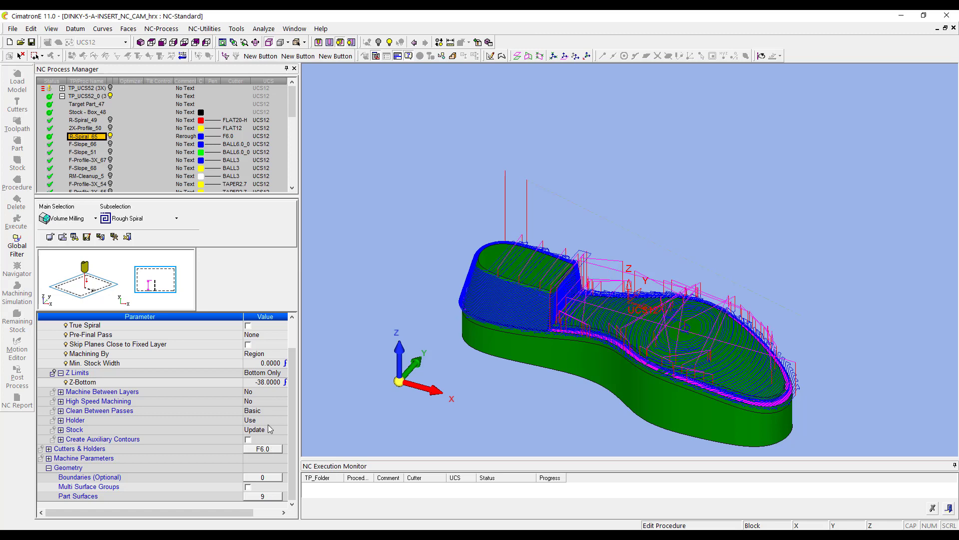
pyautogui.click(195, 381)
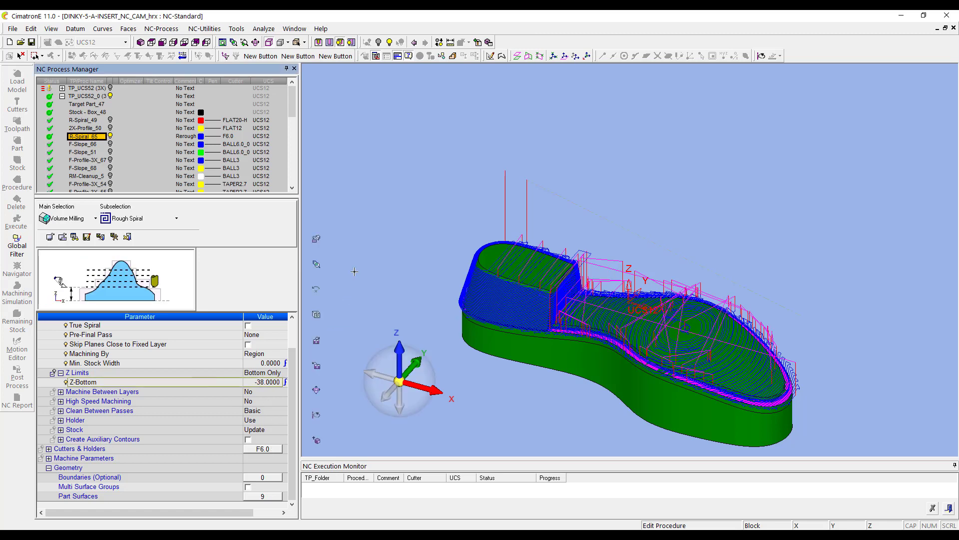
pyautogui.moveTo(368, 263)
pyautogui.keyDown('ctrl'); pyautogui.mouseDown()
pyautogui.moveTo(367, 238)
pyautogui.moveTo(378, 255)
pyautogui.mouseUp(); pyautogui.keyUp('ctrl')
pyautogui.keyDown('ctrl'); pyautogui.moveTo(464, 240); pyautogui.dragTo(513, 163, button='middle'); pyautogui.keyUp('ctrl')
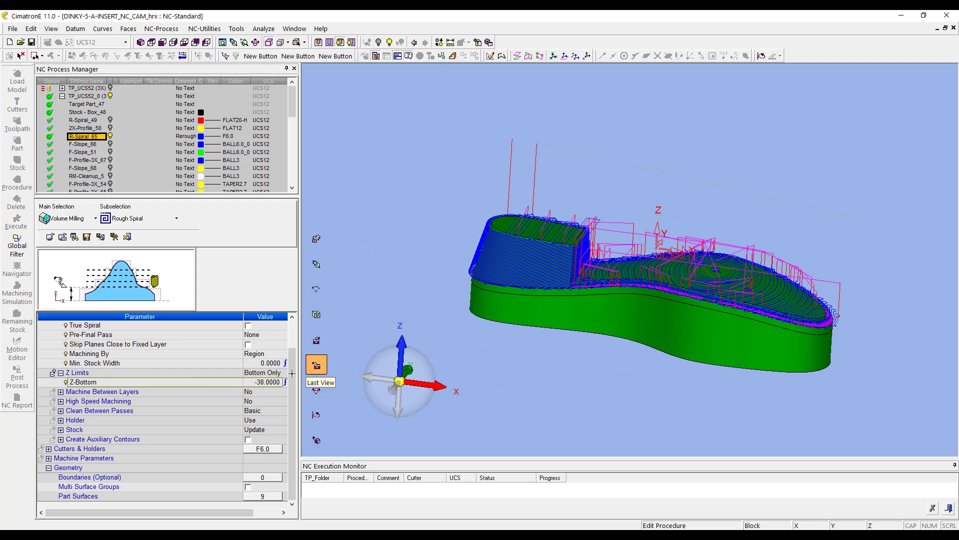
# - Examine how the Z-Bottom limit of R-Spiral_65 relates to its roughing layers and the insert in front and tilted views
pyautogui.click(251, 382)
pyautogui.doubleClick(260, 382)
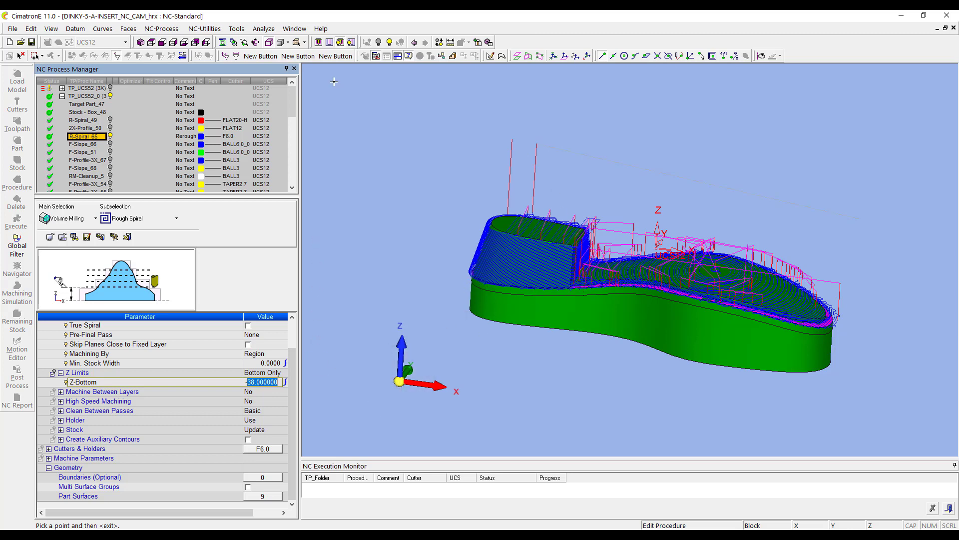
pyautogui.click(162, 46)
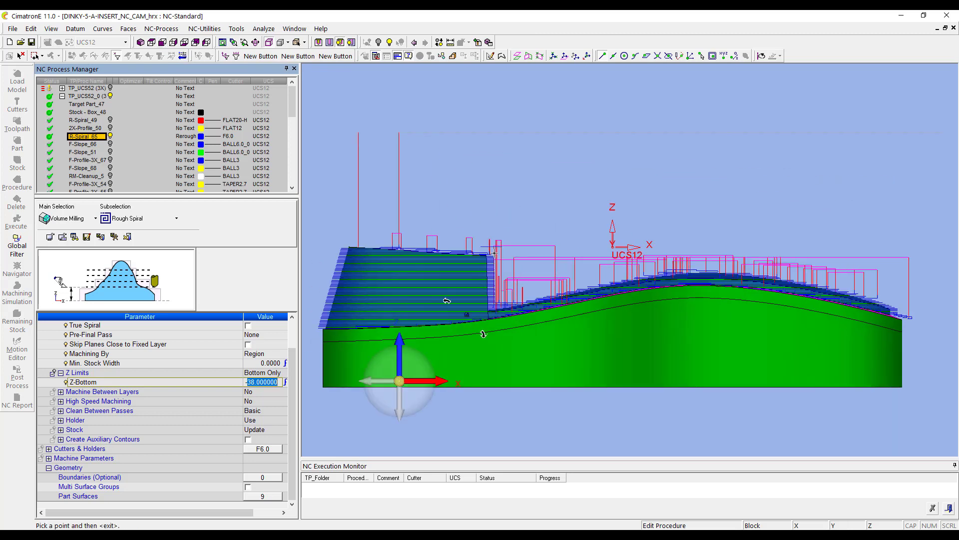
pyautogui.scroll(3, 451, 230)
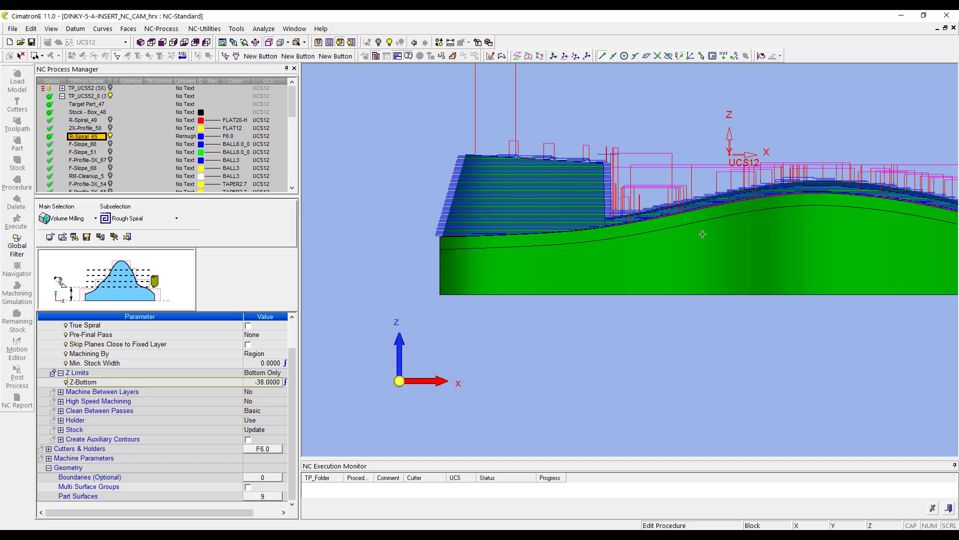
pyautogui.keyDown('ctrl'); pyautogui.moveTo(719, 232); pyautogui.dragTo(551, 211, button='middle'); pyautogui.keyUp('ctrl')
pyautogui.scroll(-3, 841, 213)
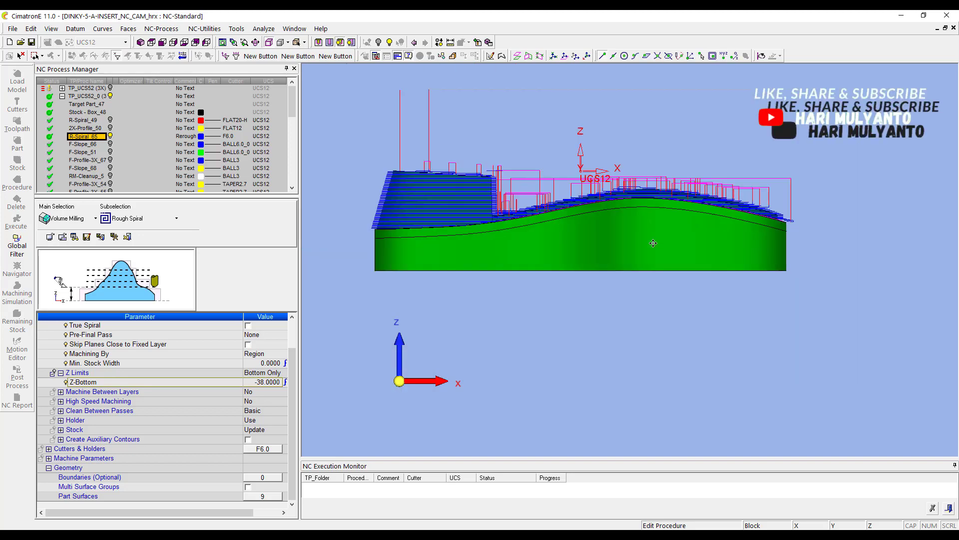
pyautogui.moveTo(841, 213); pyautogui.dragTo(652, 260, button='middle')
pyautogui.keyDown('ctrl'); pyautogui.moveTo(436, 244); pyautogui.dragTo(331, 334, button='middle'); pyautogui.keyUp('ctrl')
pyautogui.click(241, 383)
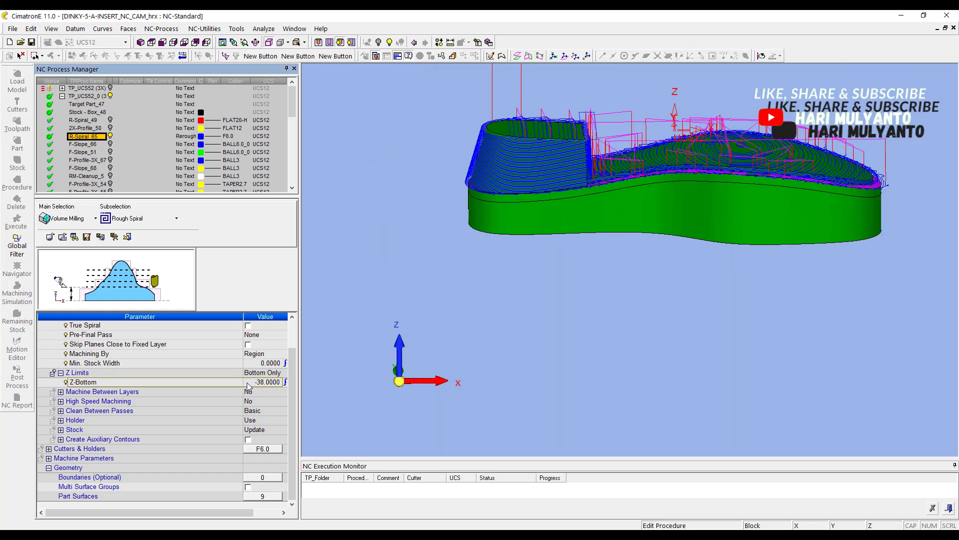
pyautogui.click(247, 383)
pyautogui.moveTo(450, 231); pyautogui.dragTo(445, 161, button='middle')
pyautogui.scroll(4, 470, 201)
pyautogui.click(488, 158)
pyautogui.rightClick(444, 161)
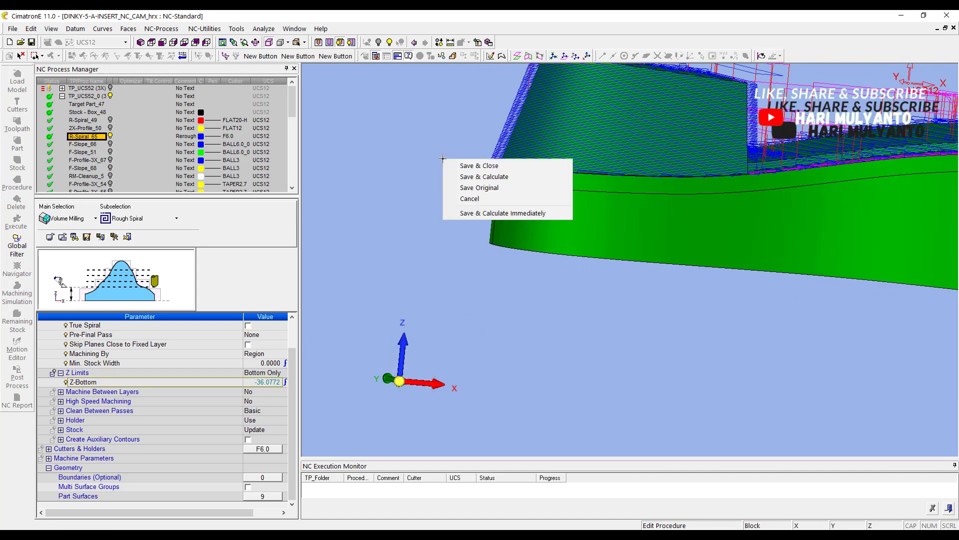
pyautogui.rightClick(367, 260)
pyautogui.click(395, 298)
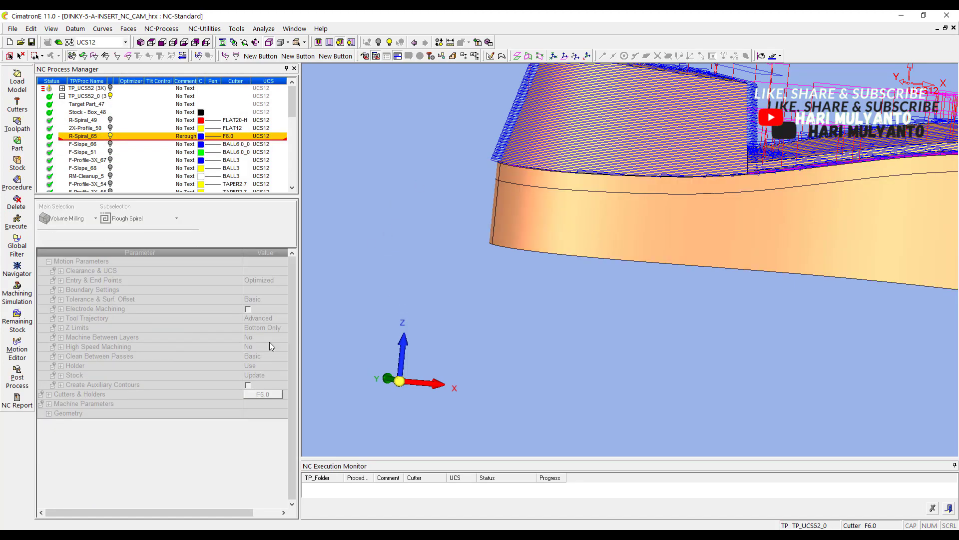
# - Reopen R-Spiral_65, set Z-Bottom to -41.4273 from a point on the contour line below the heel, and save and calculate the procedure
pyautogui.moveTo(462, 213); pyautogui.dragTo(326, 238, button='middle')
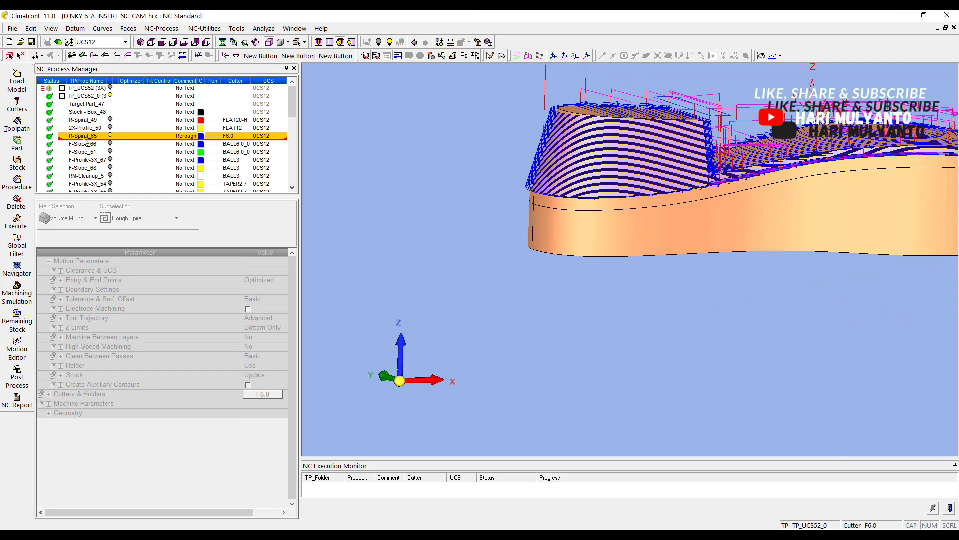
pyautogui.doubleClick(84, 137)
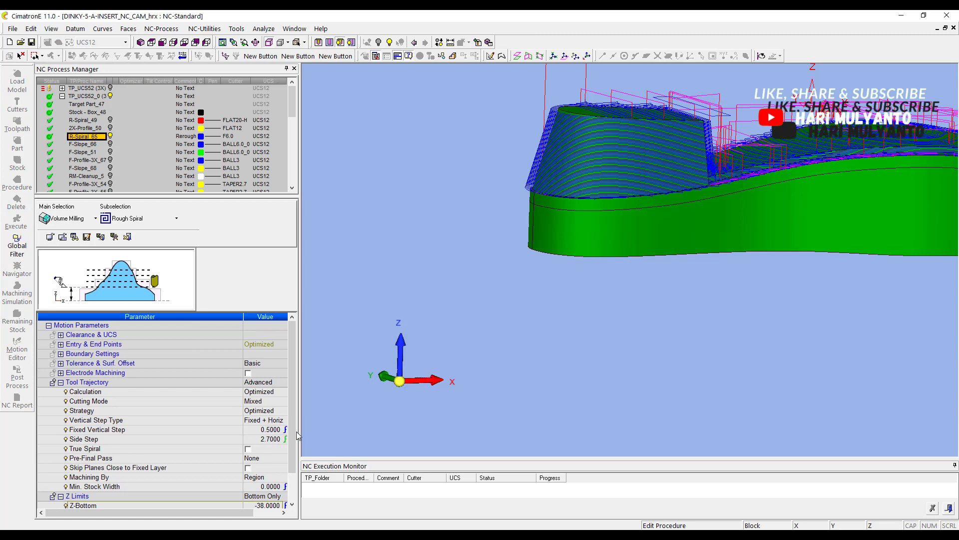
pyautogui.scroll(-3, 280, 450)
pyautogui.click(263, 382)
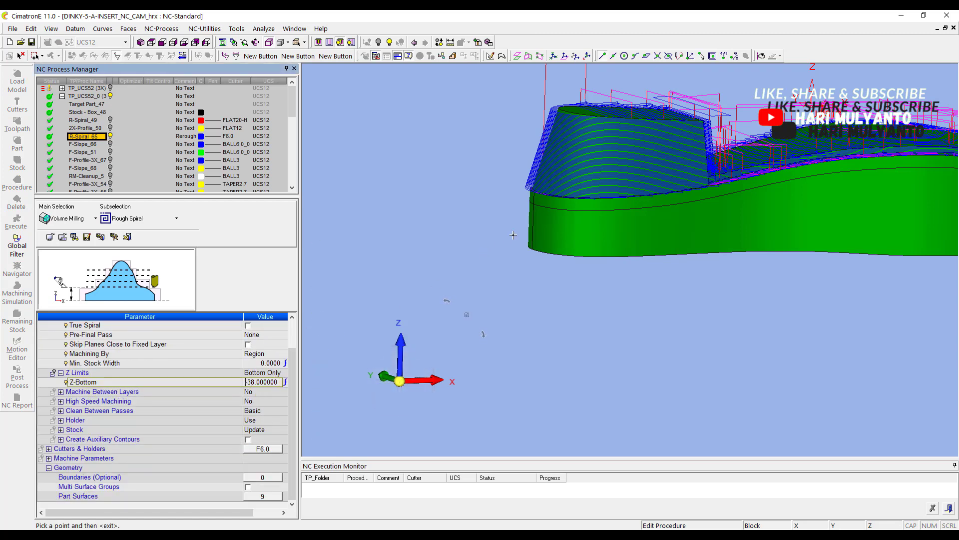
pyautogui.click(539, 210)
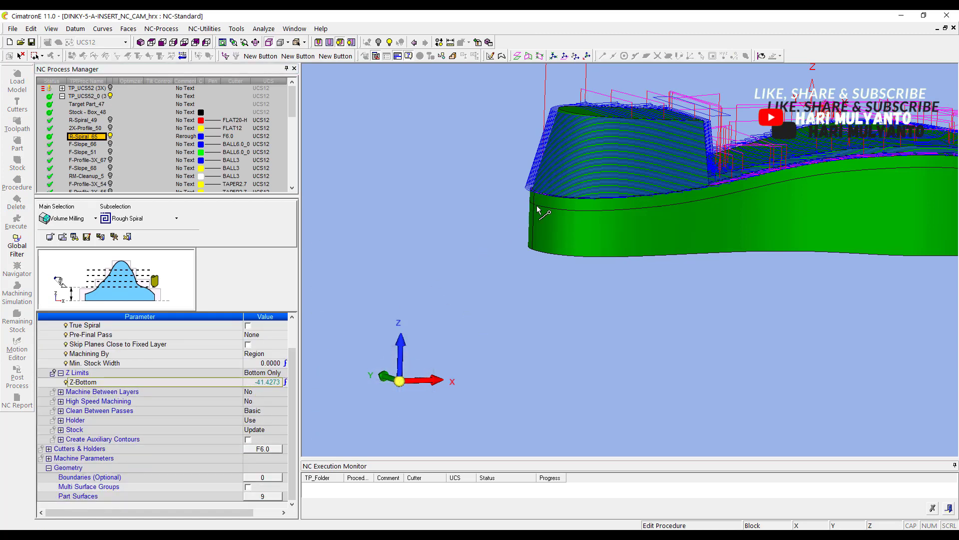
pyautogui.click(253, 381)
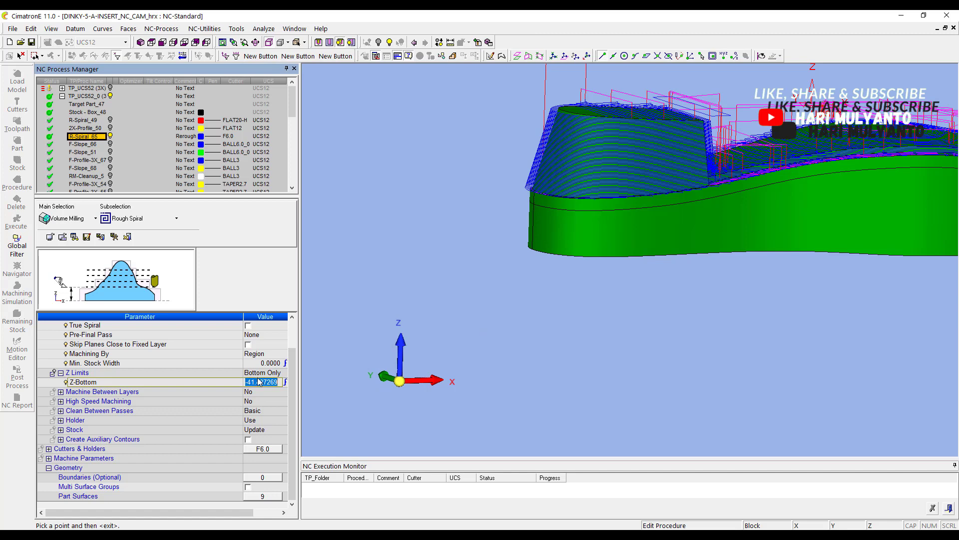
pyautogui.rightClick(436, 217)
pyautogui.click(460, 236)
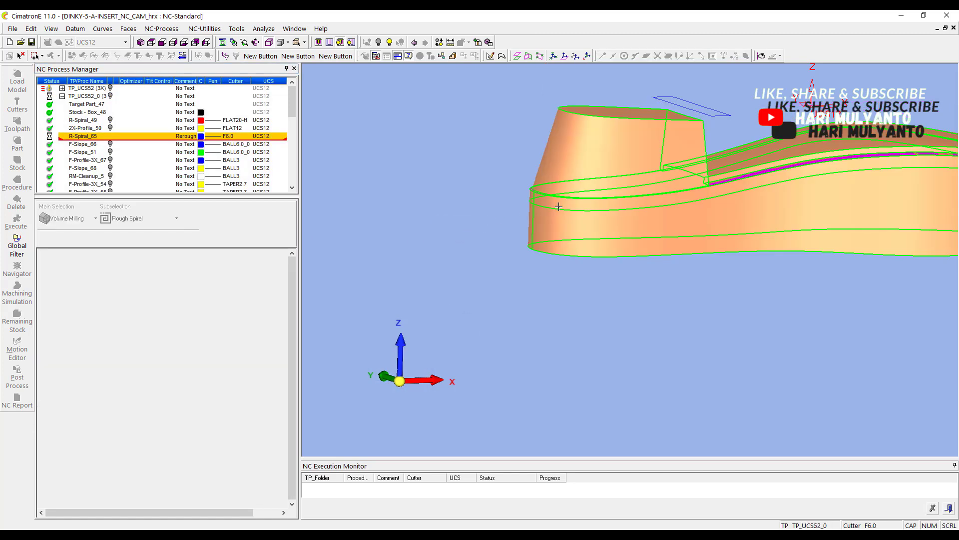
# - Compare the Z-Bottom limit of R-Spiral_65 with the 2X-Profile_50 tool motions, and close the procedure without saving
pyautogui.click(111, 128)
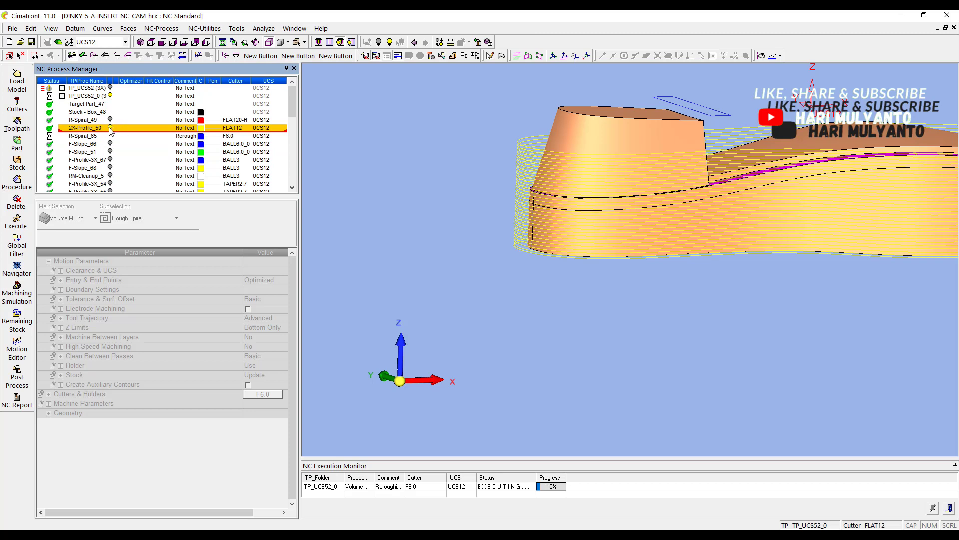
pyautogui.doubleClick(89, 136)
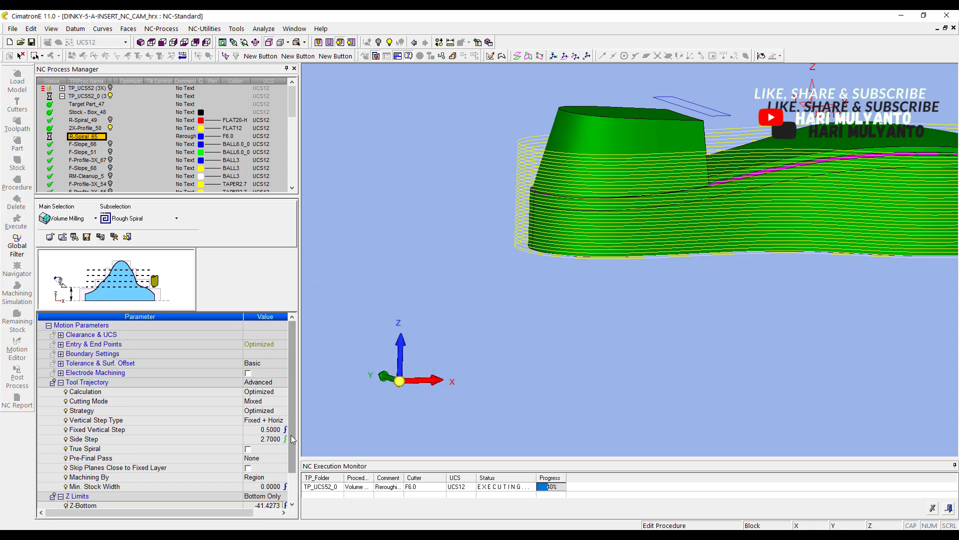
pyautogui.scroll(-4, 287, 470)
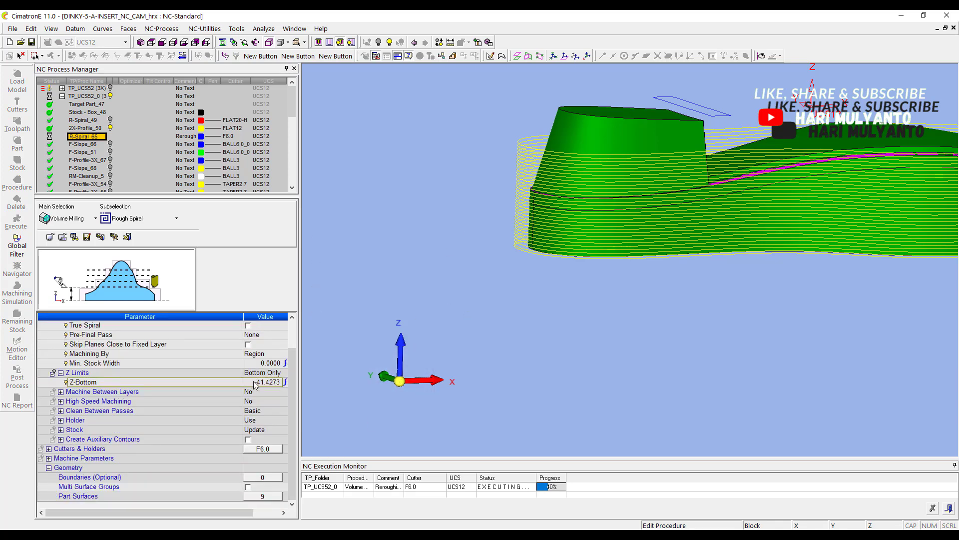
pyautogui.rightClick(400, 181)
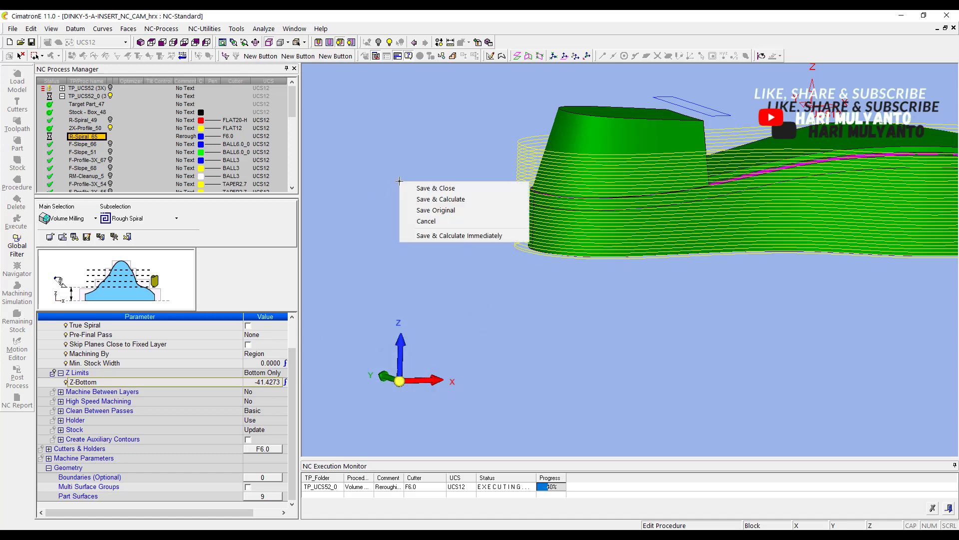
pyautogui.click(426, 222)
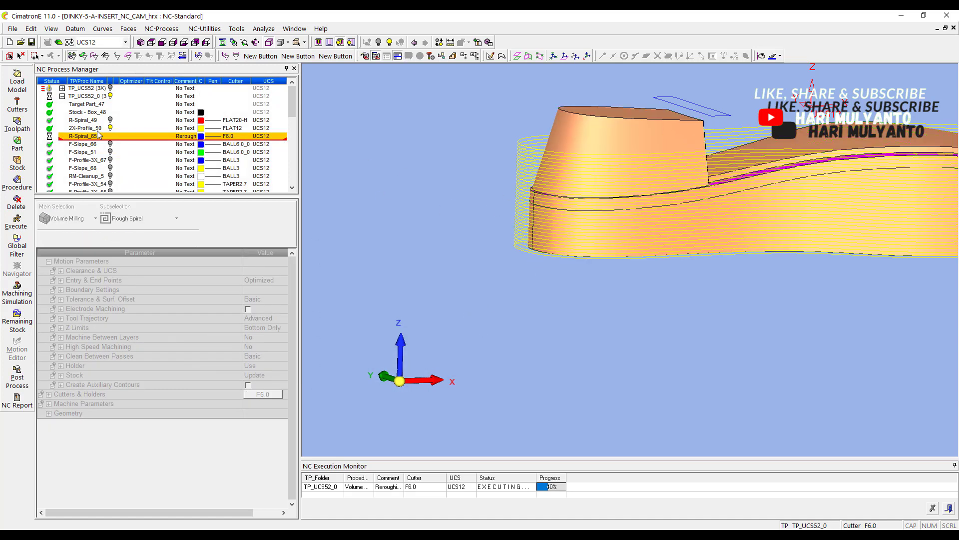
pyautogui.click(107, 128)
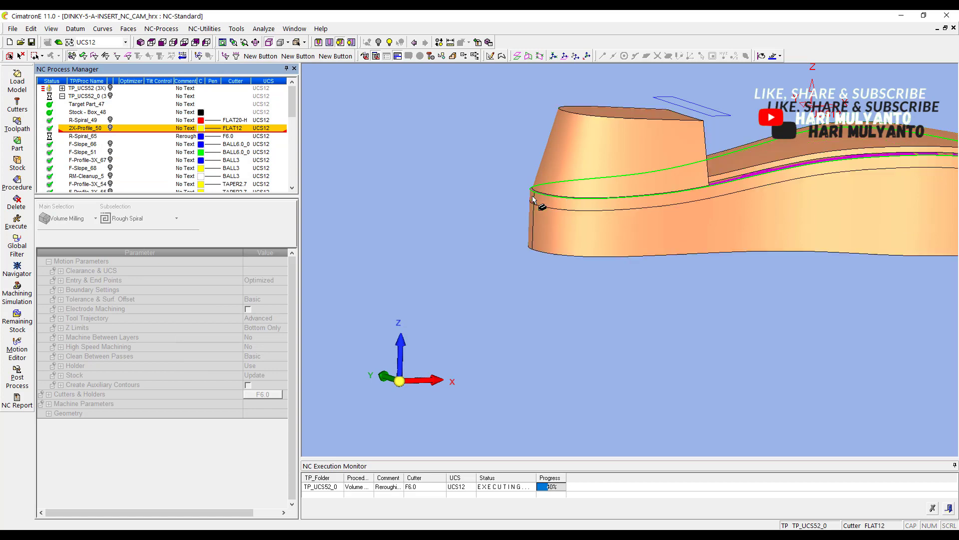
# - Reopen R-Spiral_65, set Z Limits to No, and save and calculate the procedure
pyautogui.moveTo(535, 196)
pyautogui.mouseDown(button='middle')
pyautogui.moveTo(603, 190)
pyautogui.moveTo(549, 240)
pyautogui.mouseUp(button='middle')
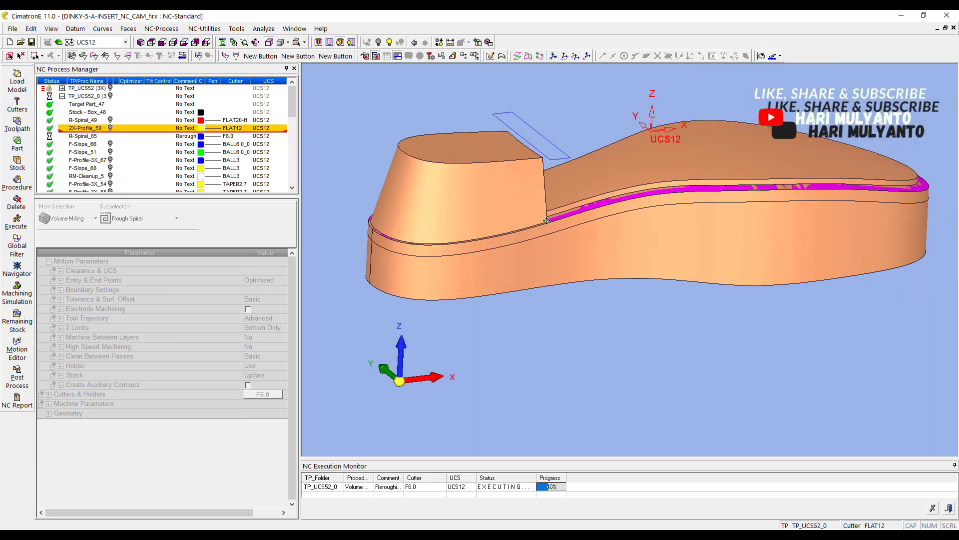
pyautogui.doubleClick(90, 136)
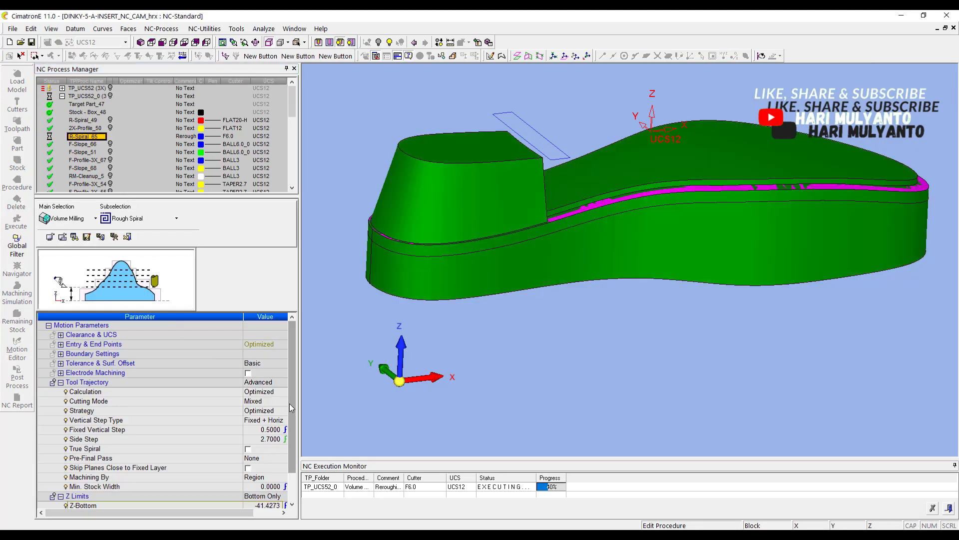
pyautogui.moveTo(289, 404); pyautogui.dragTo(287, 428)
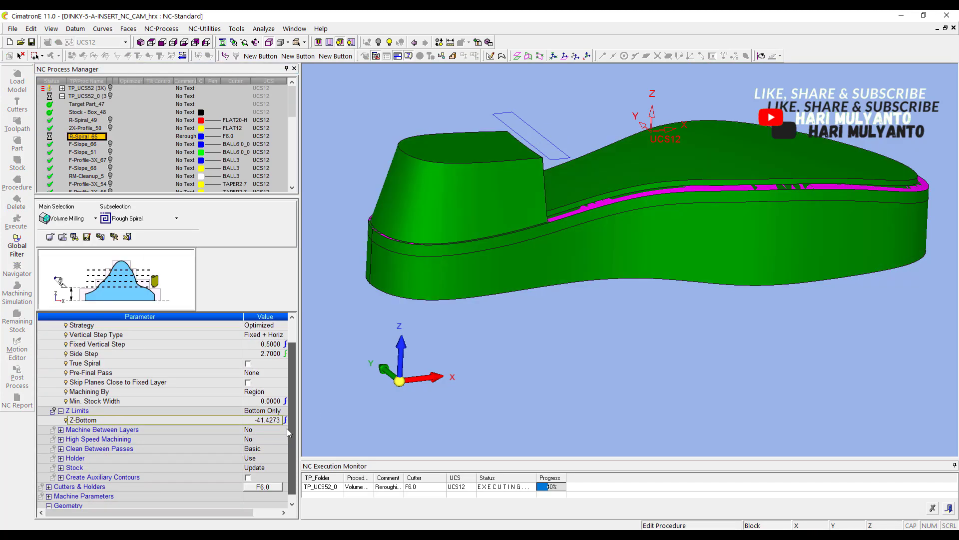
pyautogui.click(266, 402)
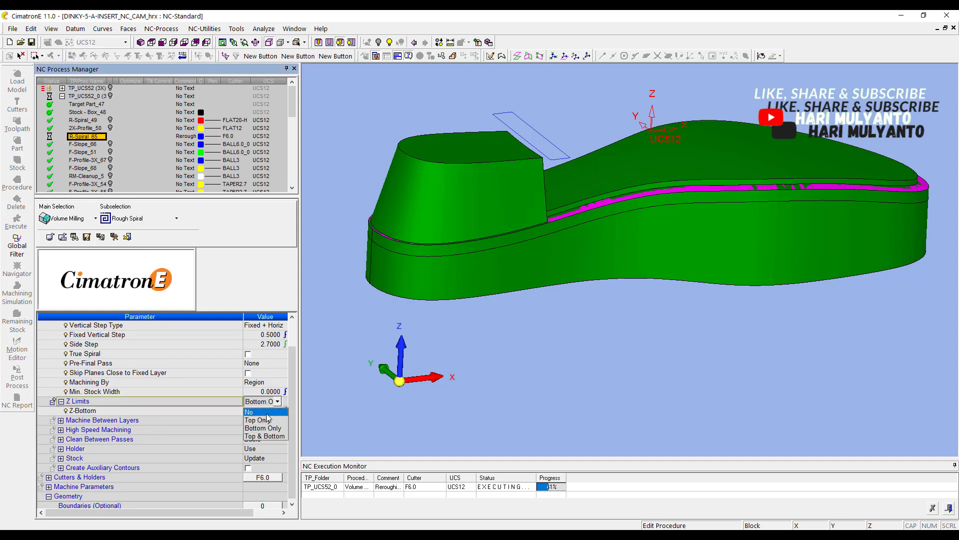
pyautogui.click(266, 414)
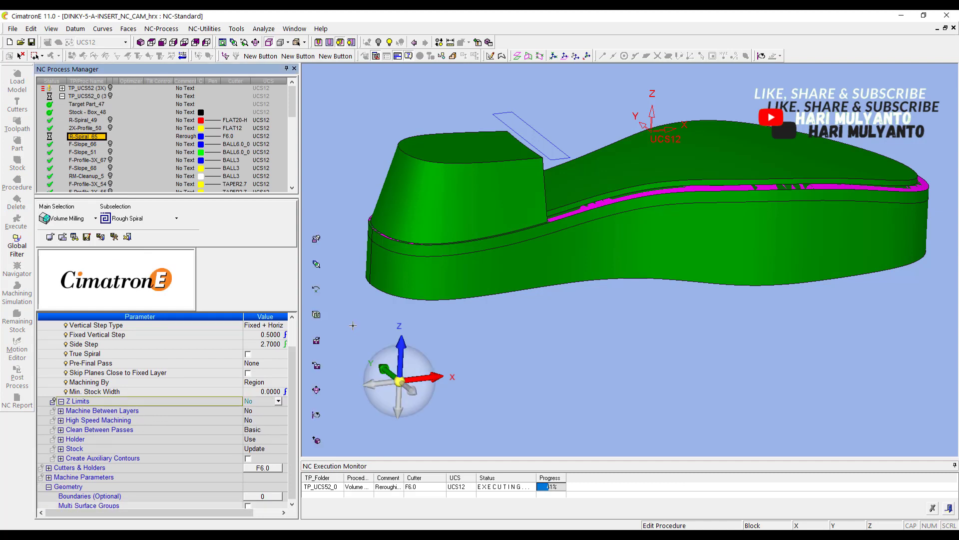
pyautogui.rightClick(372, 167)
pyautogui.click(394, 186)
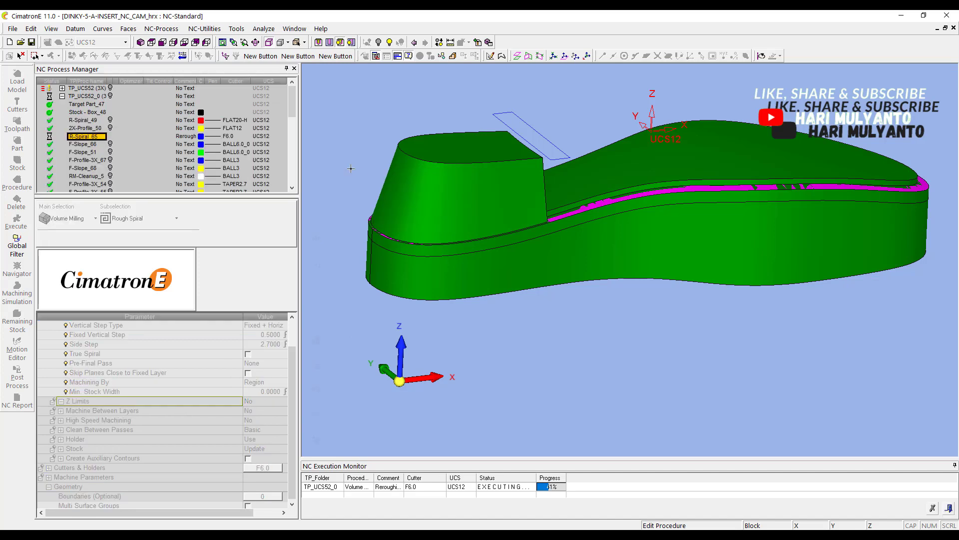
pyautogui.click(442, 298)
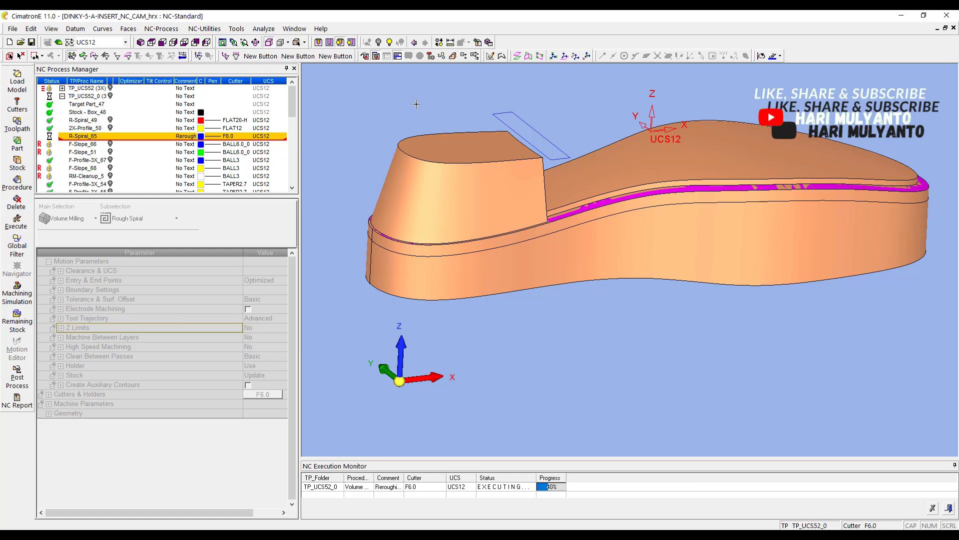
# - Display the R-Spiral_49 roughing motions around the whole insert for review, and hide them again
pyautogui.click(95, 121)
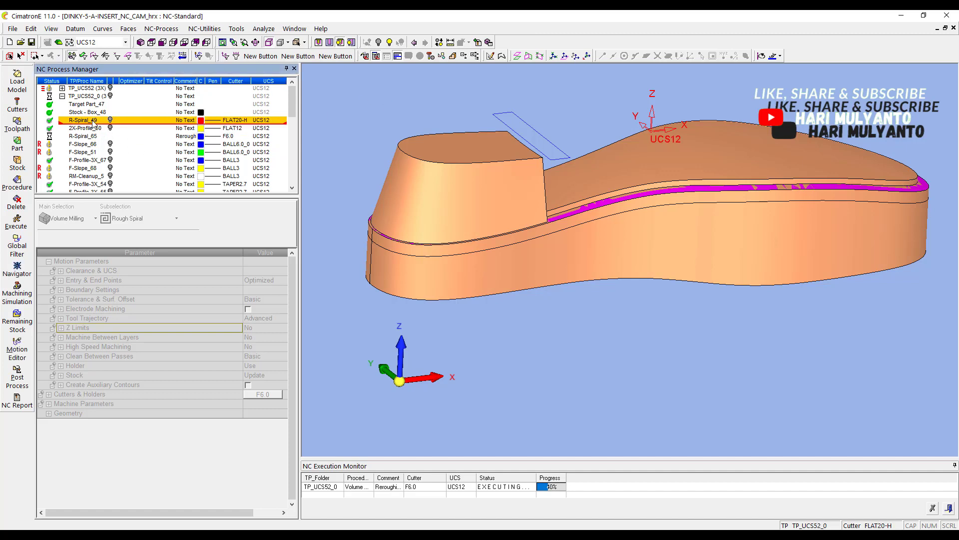
pyautogui.click(110, 121)
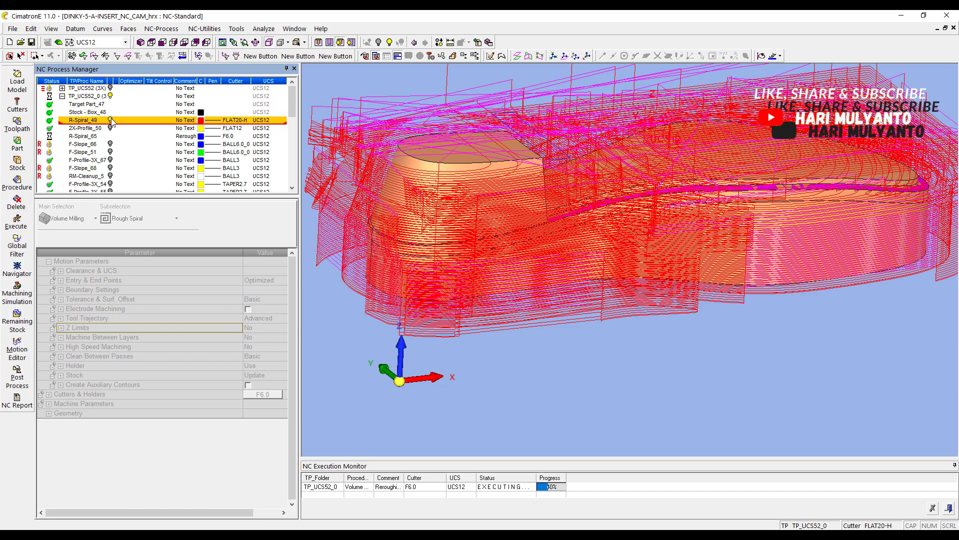
pyautogui.click(111, 120)
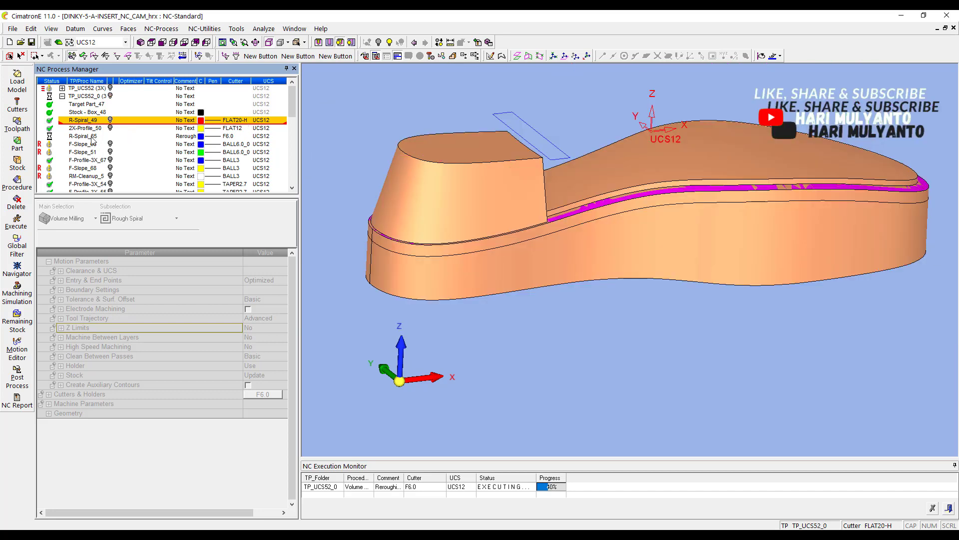
# - Review the part surface offset and tolerances of R-Spiral_65, and close the procedure without changes
pyautogui.click(85, 136)
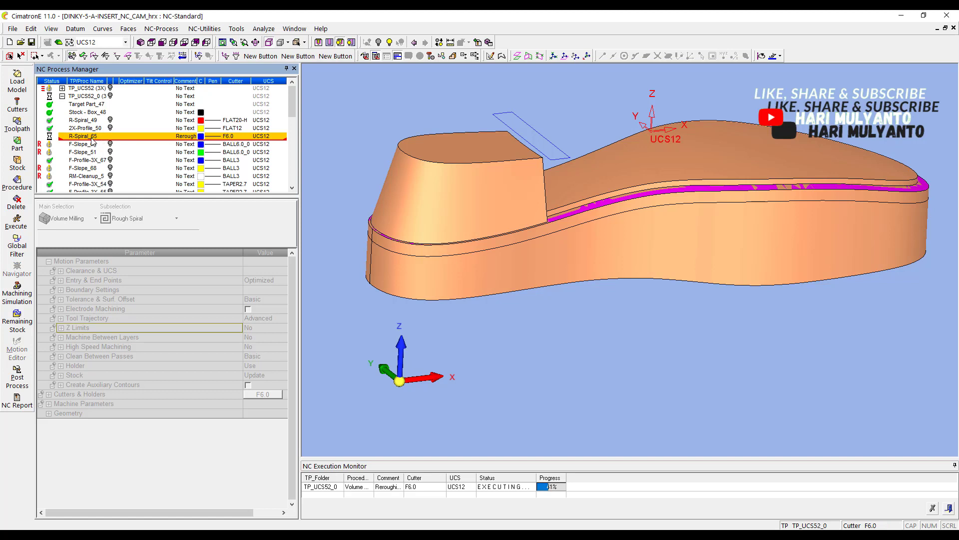
pyautogui.doubleClick(91, 138)
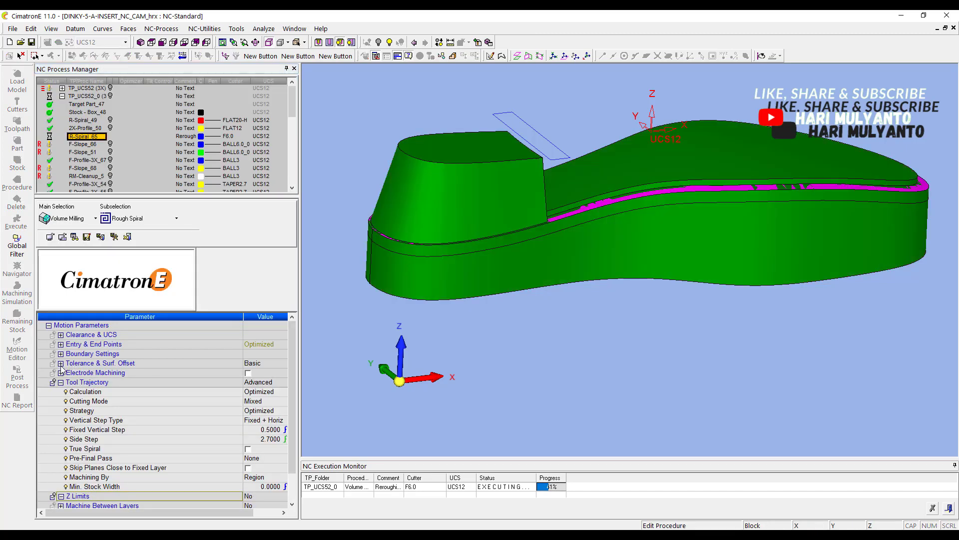
pyautogui.click(60, 363)
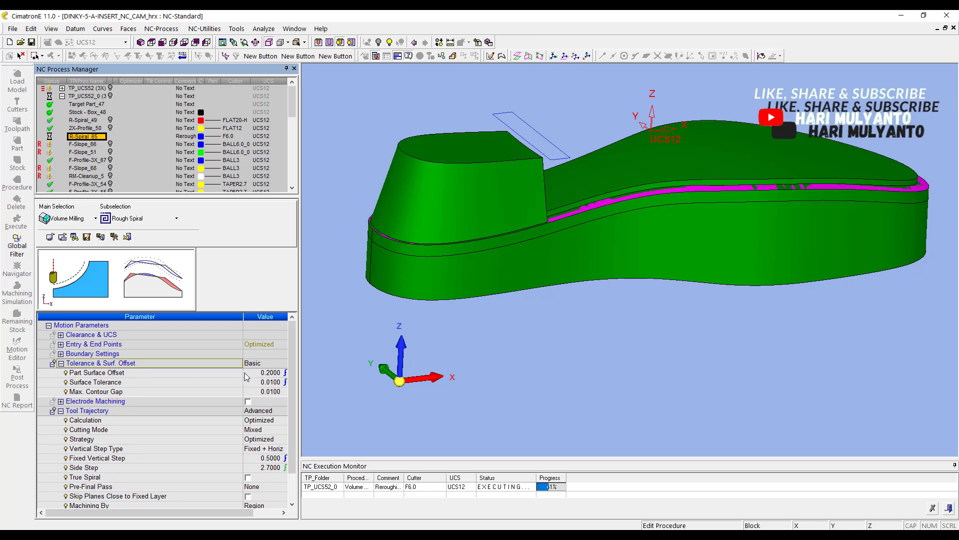
pyautogui.rightClick(350, 142)
pyautogui.click(366, 187)
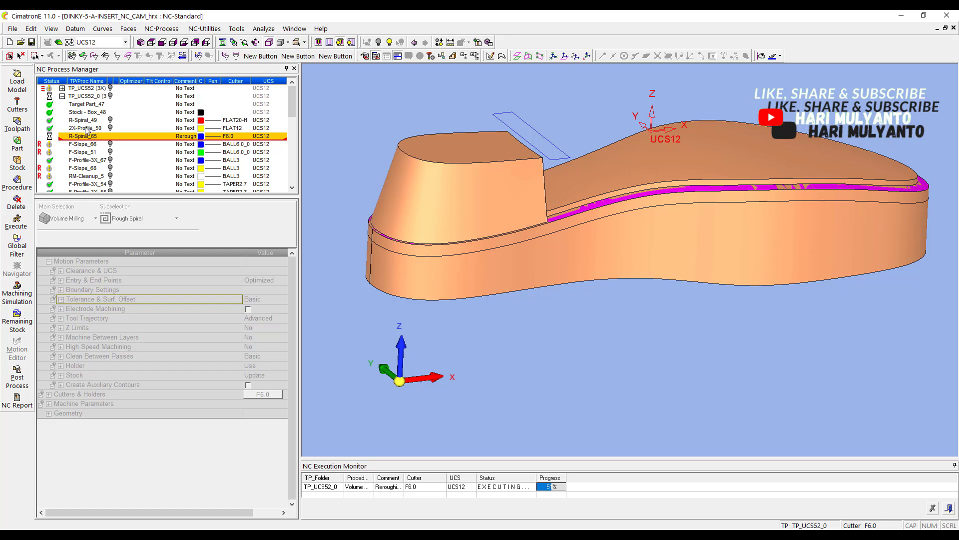
# - Examine the recalculated R-Spiral_65 motions around the heel, top contour and base outline from several angles
pyautogui.moveTo(82, 130); pyautogui.dragTo(87, 117)
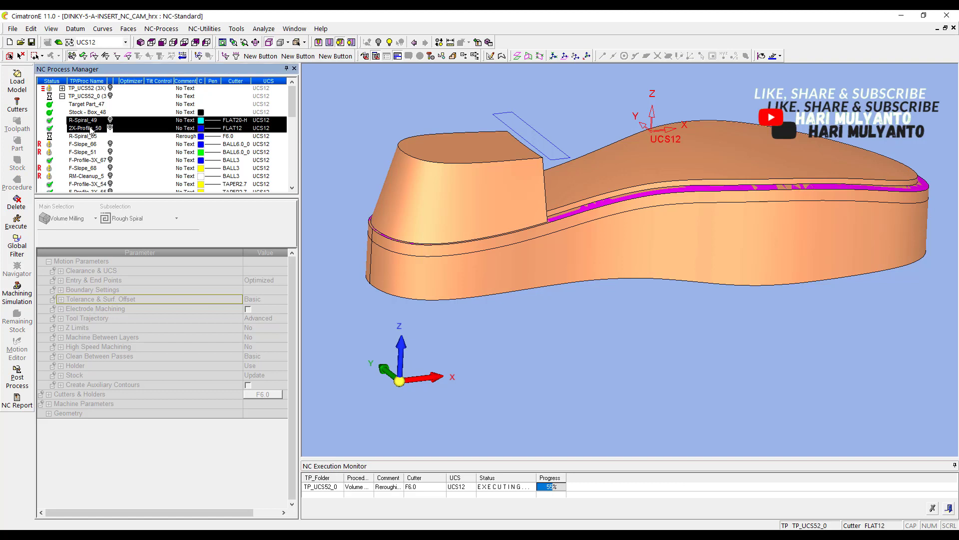
pyautogui.click(89, 136)
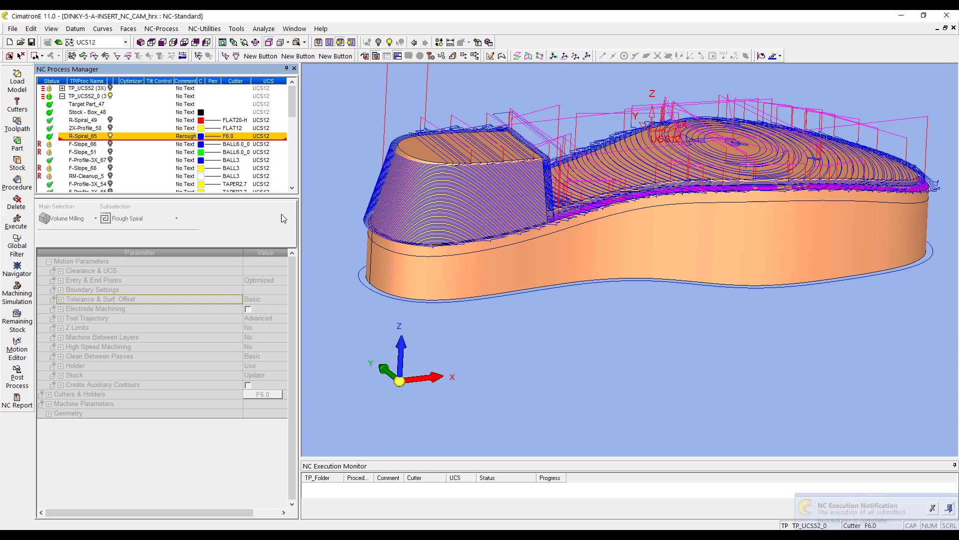
pyautogui.moveTo(593, 279); pyautogui.dragTo(508, 150, button='middle')
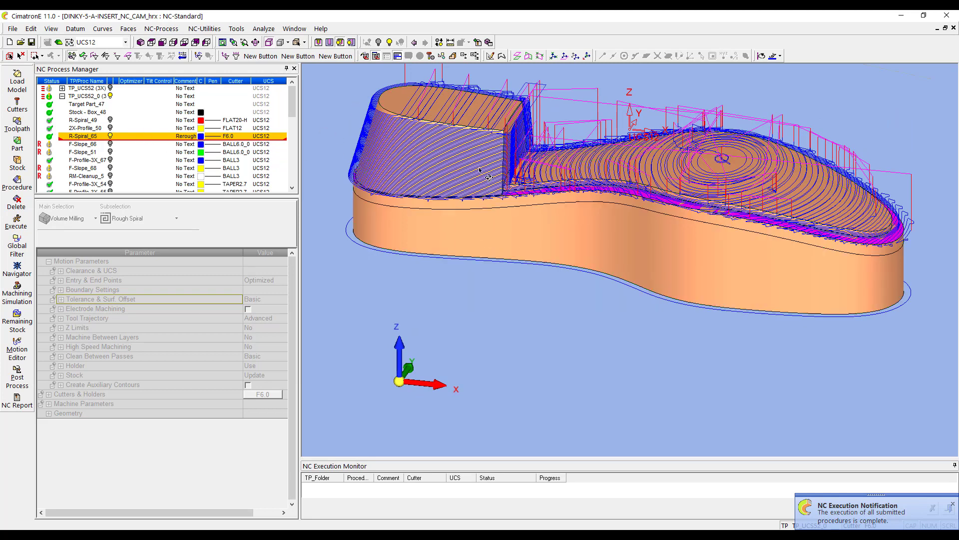
pyautogui.moveTo(415, 167); pyautogui.dragTo(535, 152, button='middle')
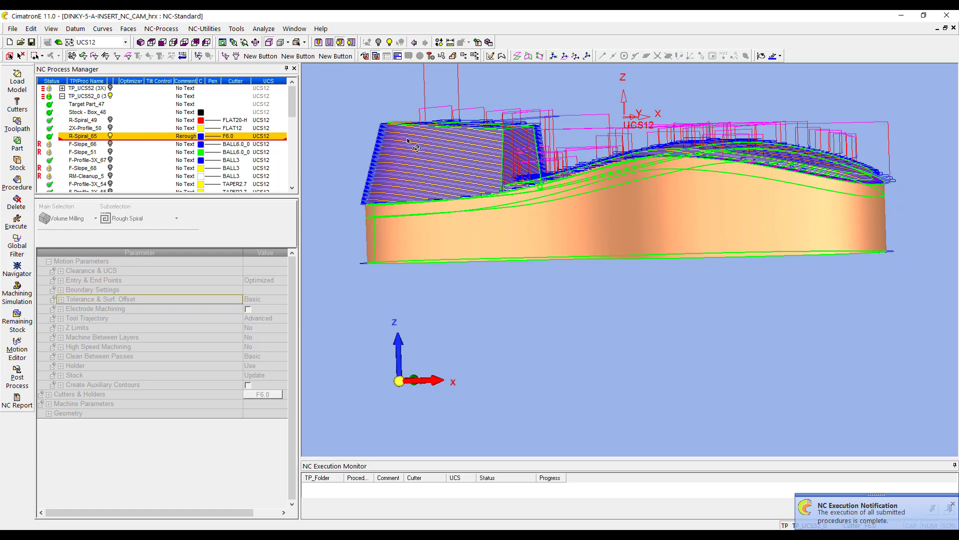
pyautogui.moveTo(408, 142); pyautogui.dragTo(379, 255, button='middle')
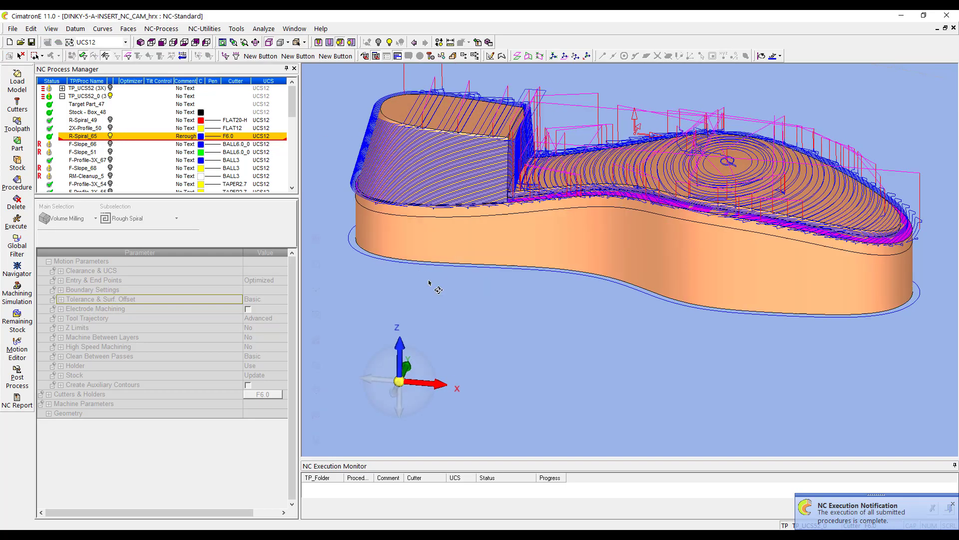
pyautogui.moveTo(429, 283); pyautogui.dragTo(460, 285, button='middle')
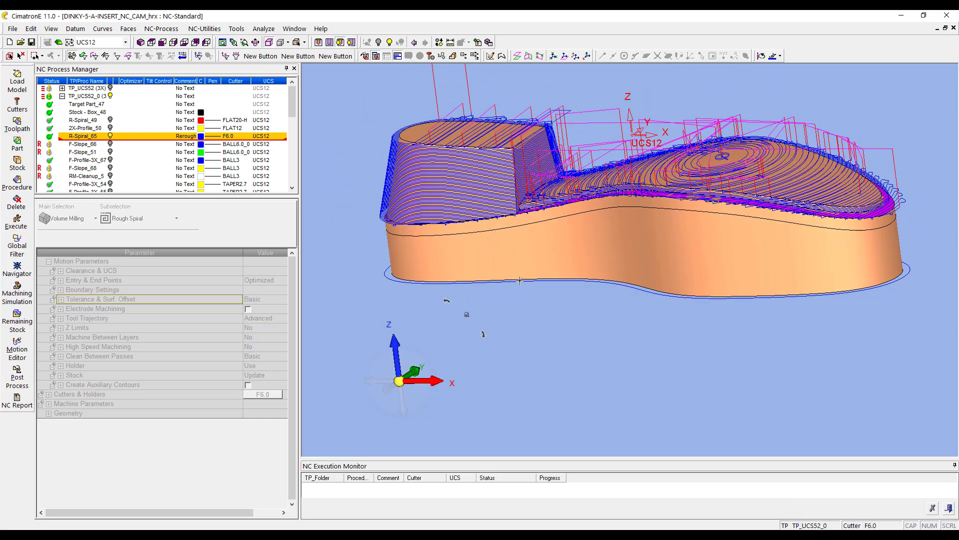
pyautogui.moveTo(519, 281); pyautogui.dragTo(700, 264, button='middle')
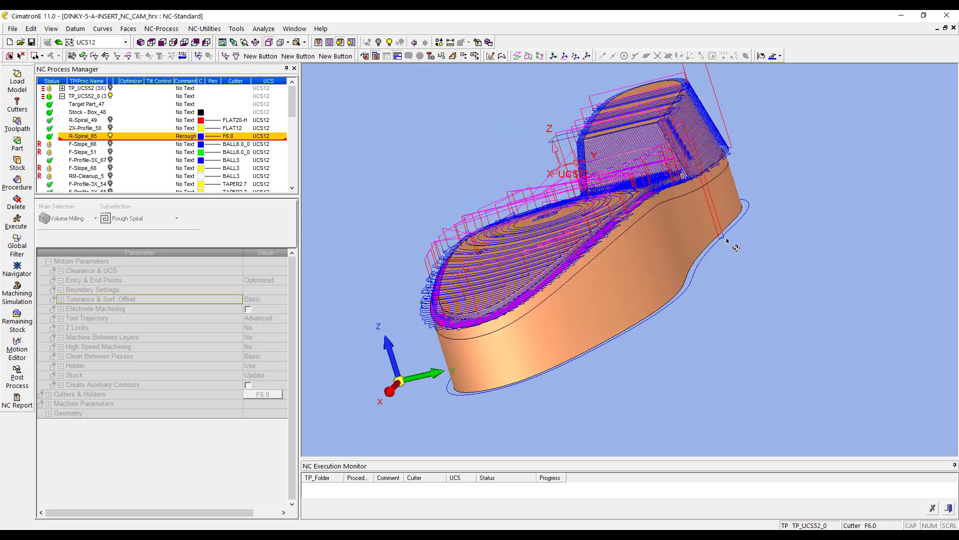
pyautogui.scroll(5, 725, 244)
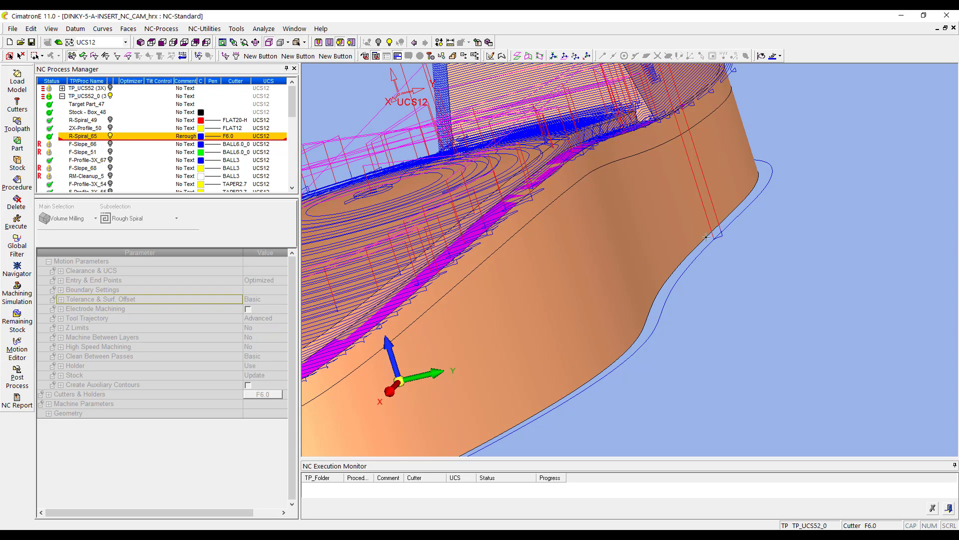
# - Reopen R-Spiral_65, set Z Limits to Bottom Only with Z-Bottom at -41.4273, and save and calculate the procedure
pyautogui.doubleClick(93, 137)
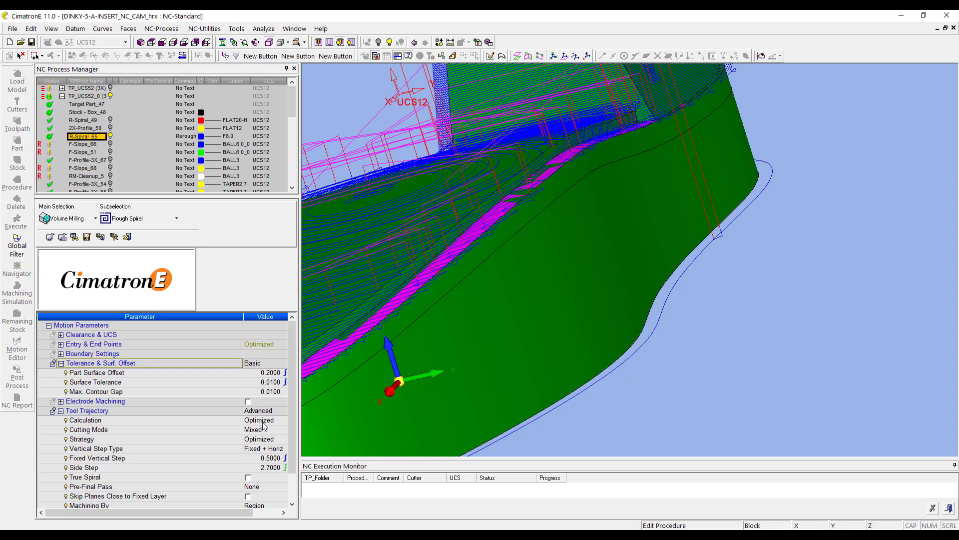
pyautogui.scroll(-3, 292, 443)
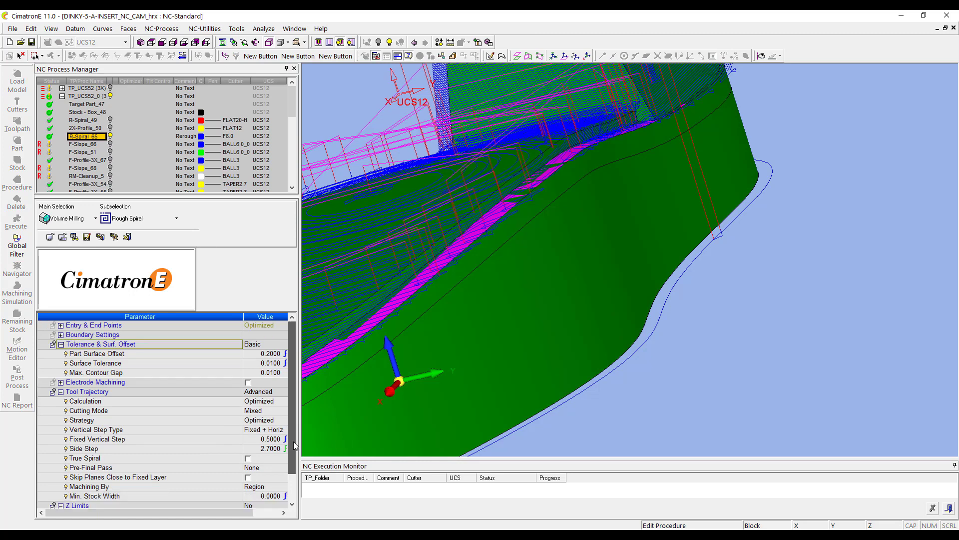
pyautogui.click(265, 431)
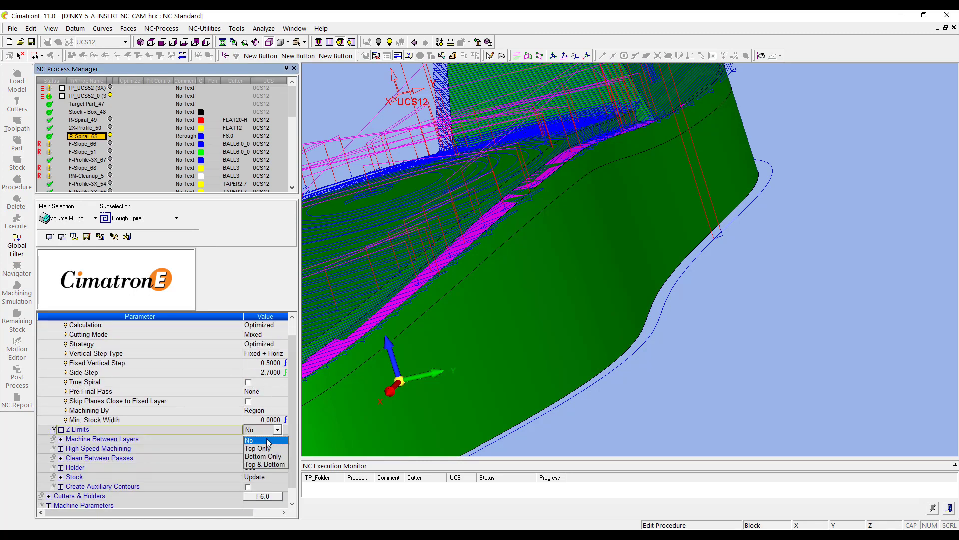
pyautogui.click(268, 456)
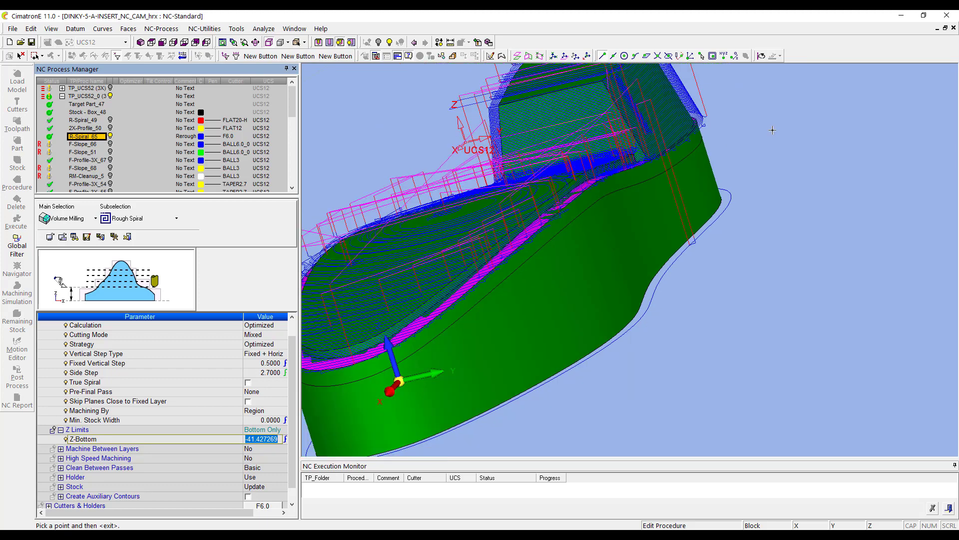
pyautogui.moveTo(731, 107); pyautogui.dragTo(778, 159, button='middle')
pyautogui.keyDown('ctrl'); pyautogui.moveTo(768, 152); pyautogui.dragTo(884, 146); pyautogui.keyUp('ctrl')
pyautogui.scroll(-5, 606, 271)
pyautogui.keyDown('ctrl'); pyautogui.moveTo(494, 289); pyautogui.dragTo(623, 235, button='middle'); pyautogui.keyUp('ctrl')
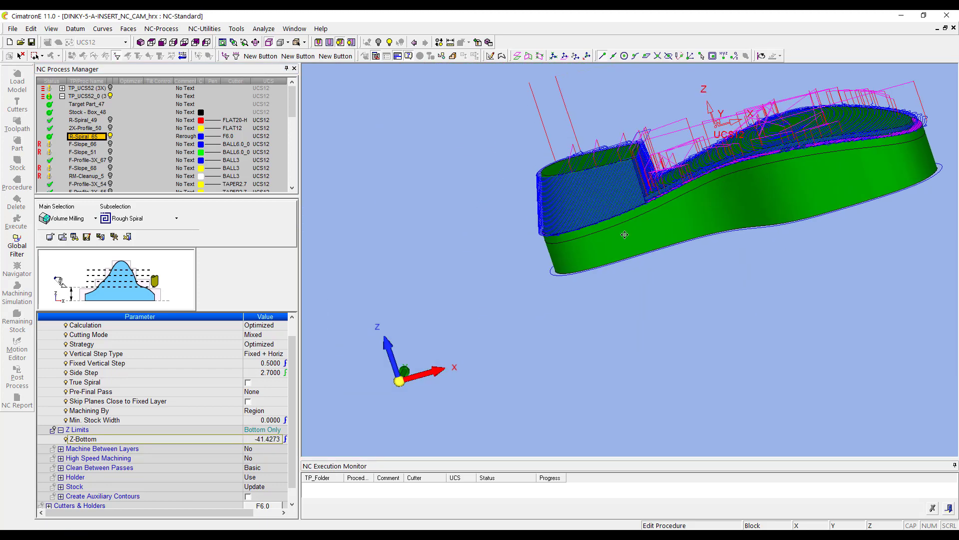
pyautogui.keyDown('ctrl'); pyautogui.moveTo(623, 235); pyautogui.dragTo(672, 237); pyautogui.keyUp('ctrl')
pyautogui.scroll(3, 613, 235)
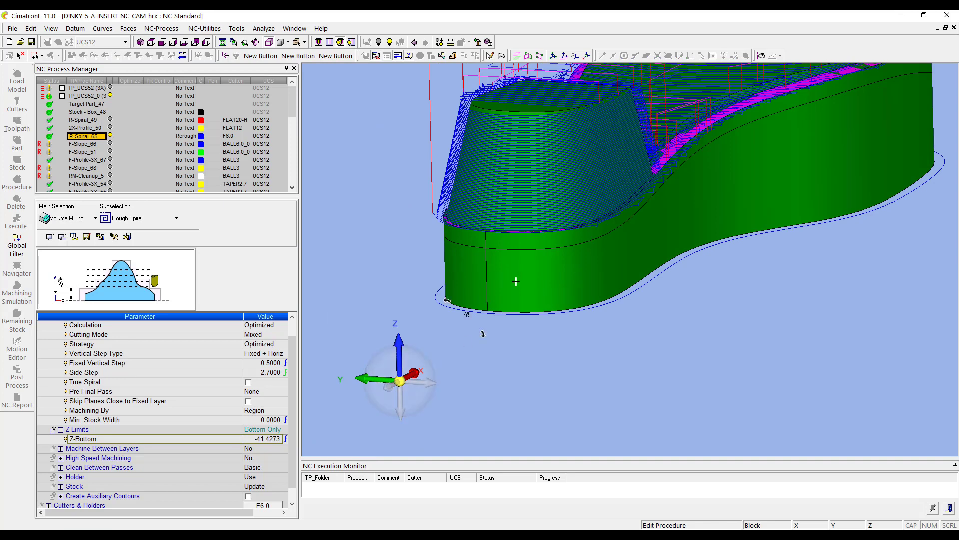
pyautogui.rightClick(335, 160)
pyautogui.click(358, 177)
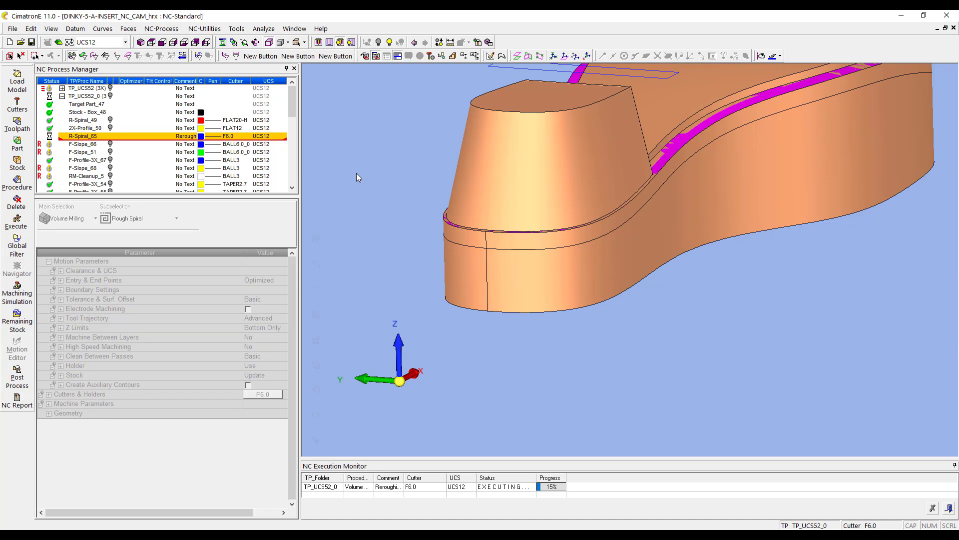
# - Open F-Slope_66 in an isometric view to review its heel part surfaces, and close the procedure without changes
pyautogui.doubleClick(91, 145)
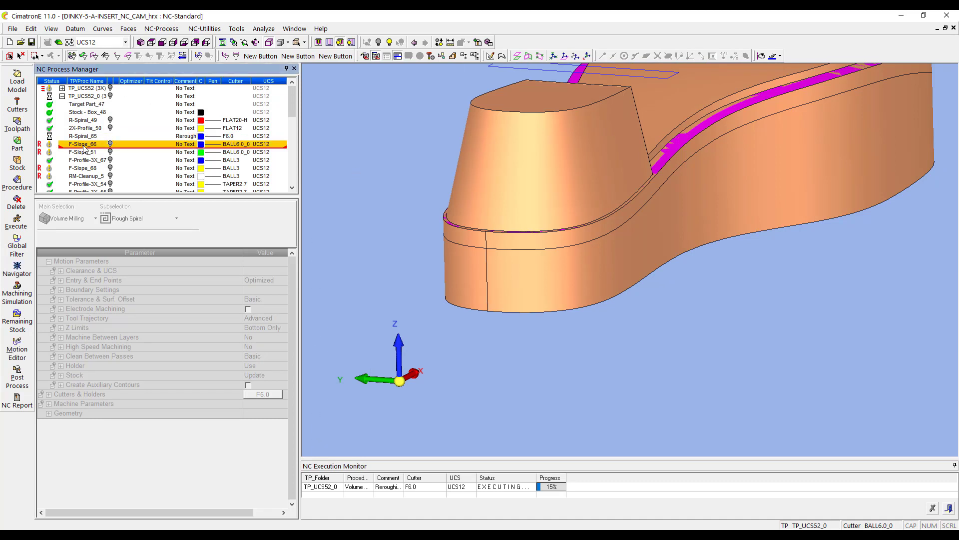
pyautogui.click(141, 43)
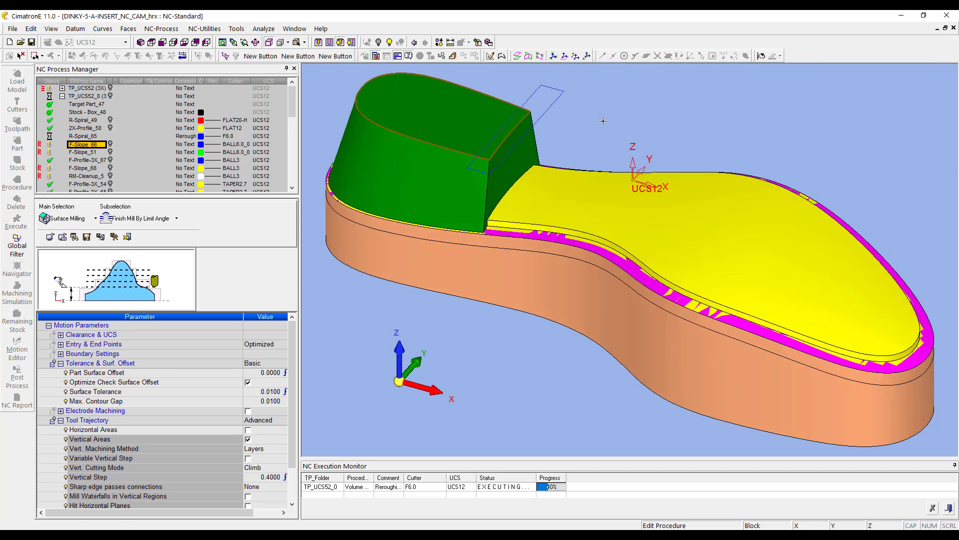
pyautogui.rightClick(603, 121)
pyautogui.click(644, 161)
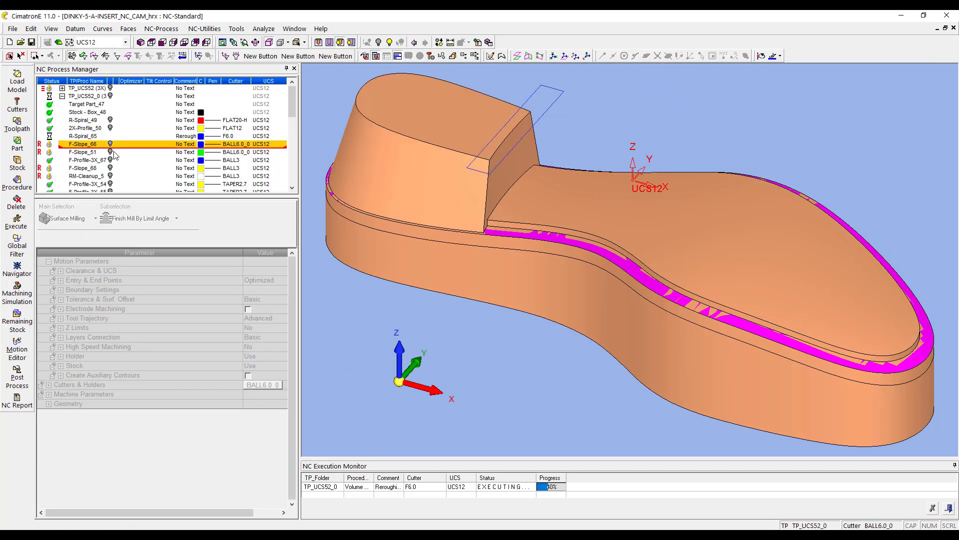
# - Review F-Slope_66's finishing motions around the heel walls together with its slope and geometry parameters, and hide the motions again
pyautogui.click(110, 144)
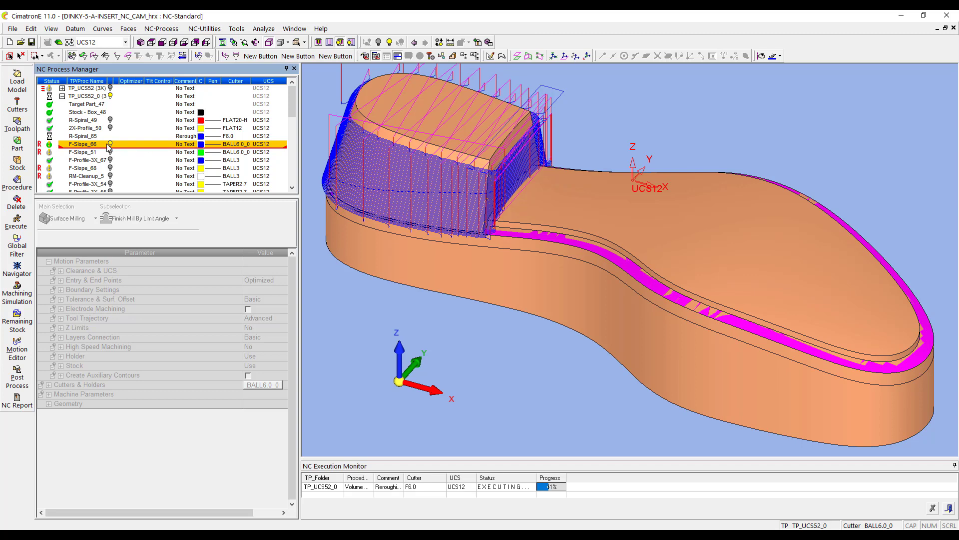
pyautogui.doubleClick(88, 146)
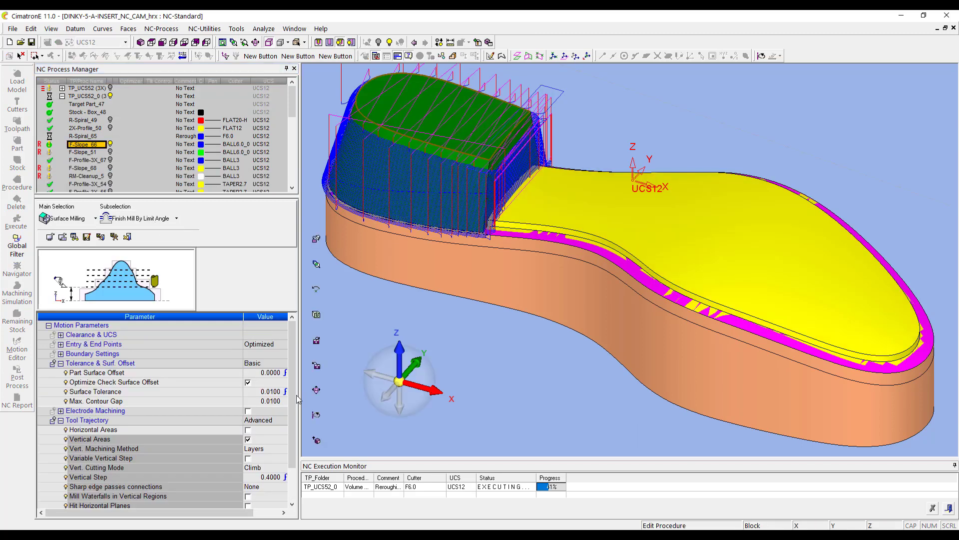
pyautogui.scroll(-7, 293, 398)
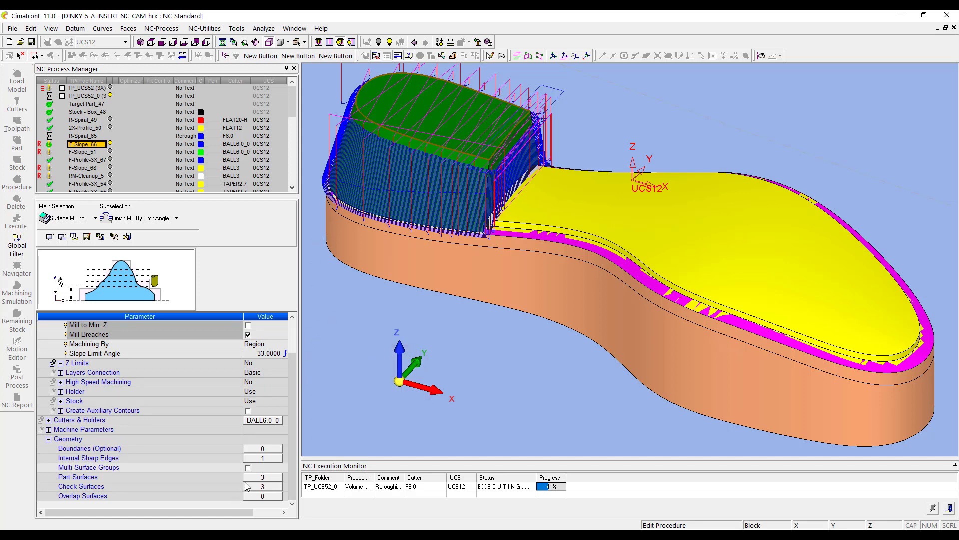
pyautogui.rightClick(571, 138)
pyautogui.click(593, 156)
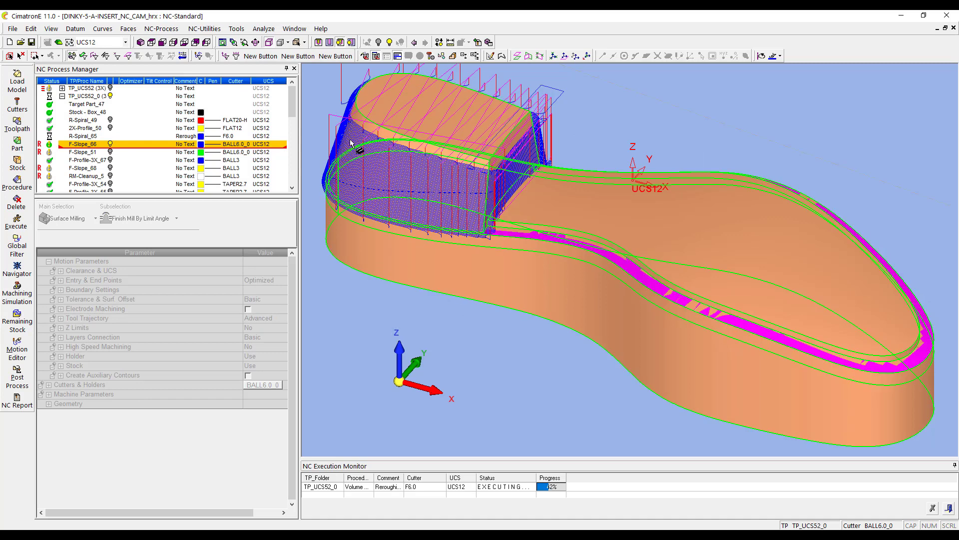
pyautogui.click(110, 144)
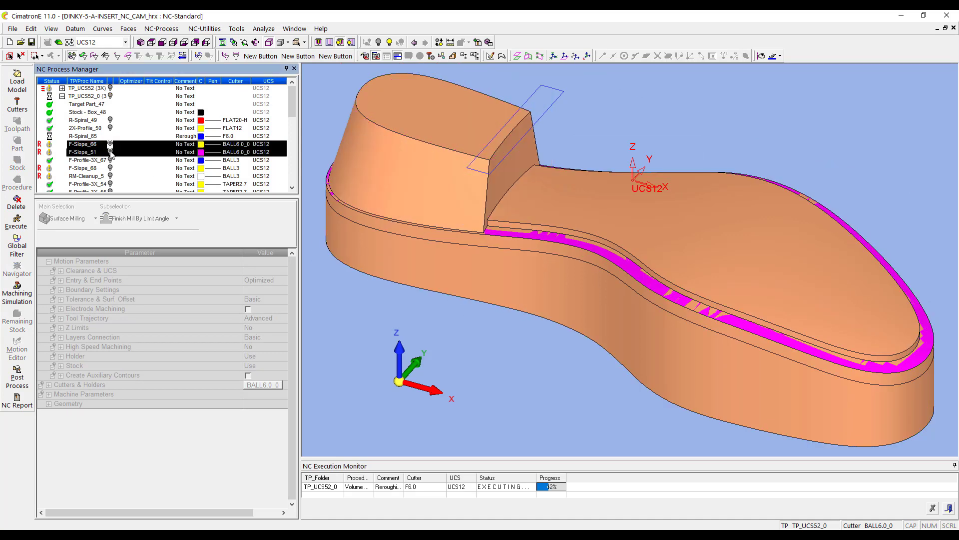
# - Display the F-Slope_51 motions on the heel top and sole, and briefly toggle the R-Spiral_65 motions on and off
pyautogui.click(110, 152)
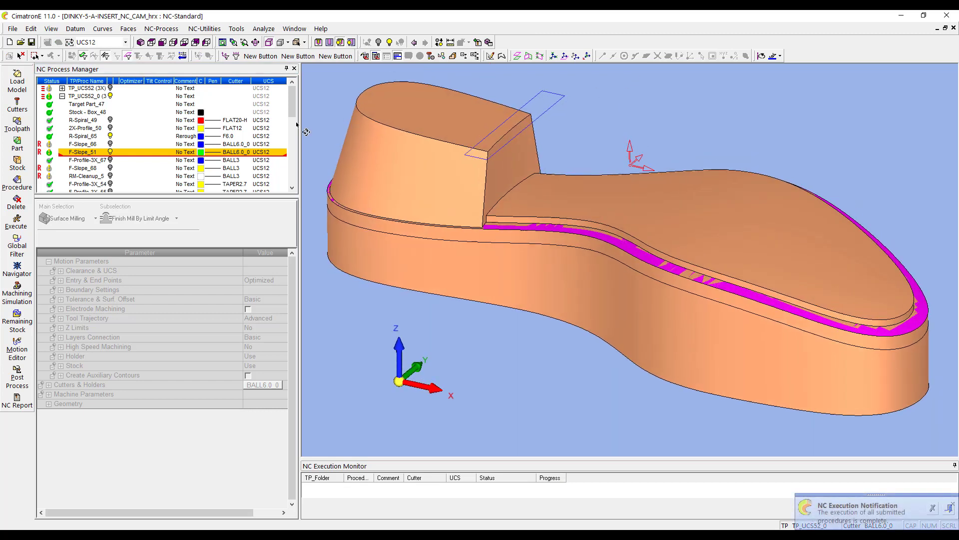
pyautogui.click(110, 136)
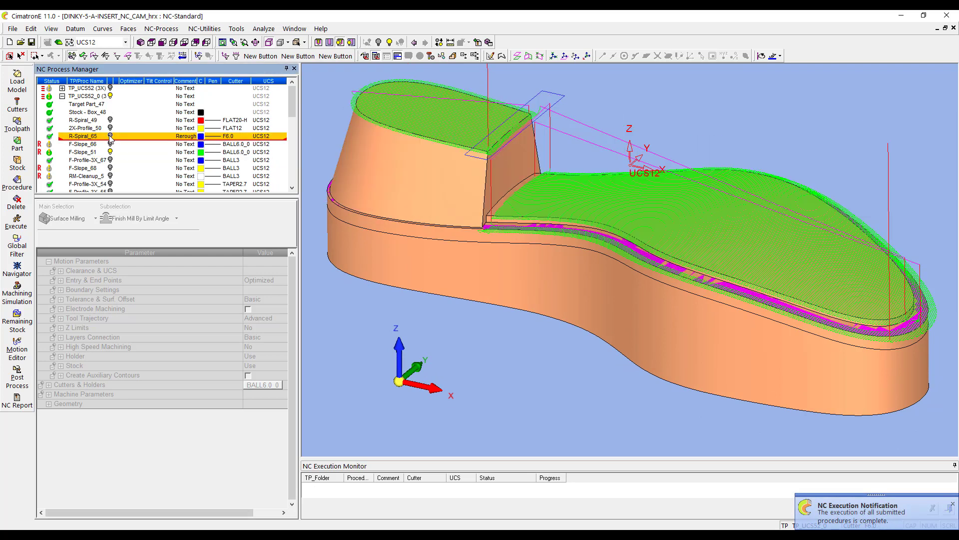
pyautogui.click(110, 136)
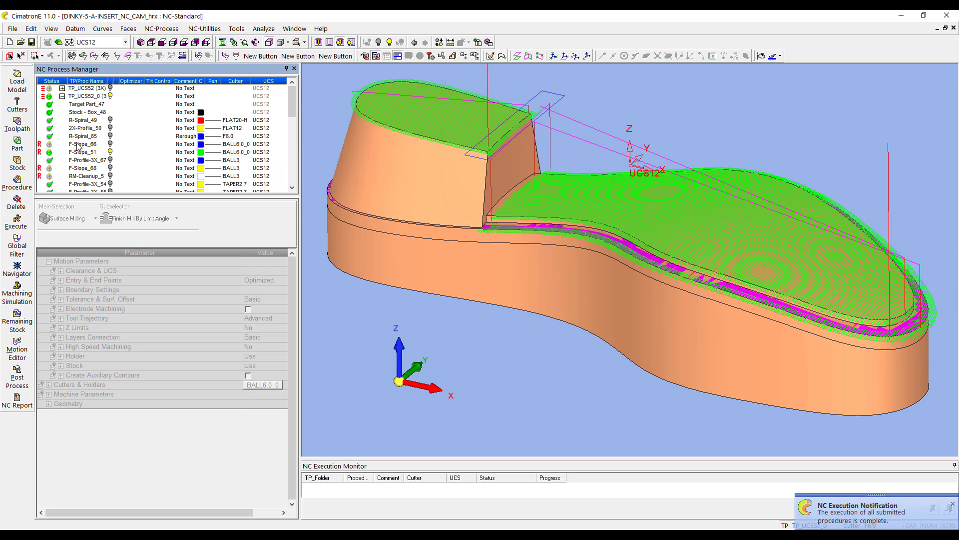
pyautogui.click(79, 144)
pyautogui.doubleClick(85, 145)
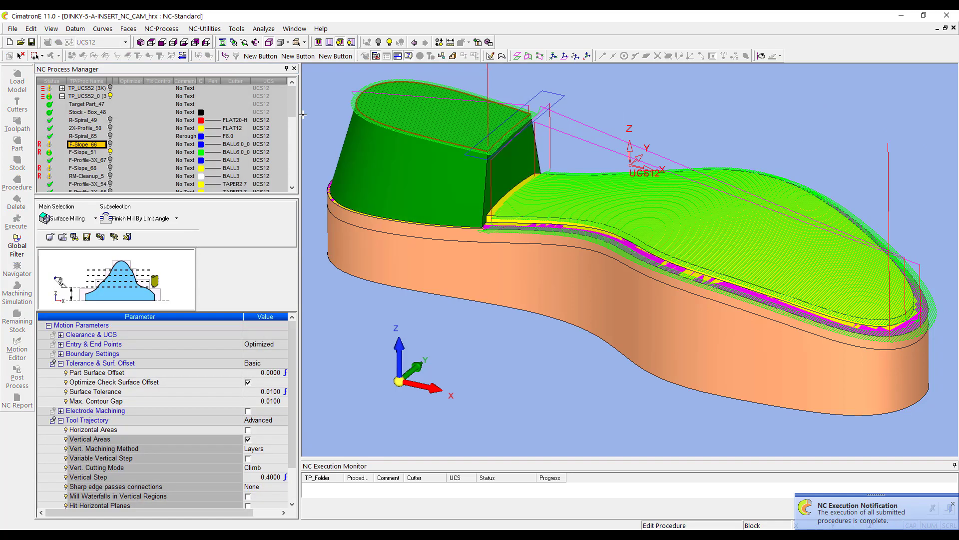
pyautogui.rightClick(328, 109)
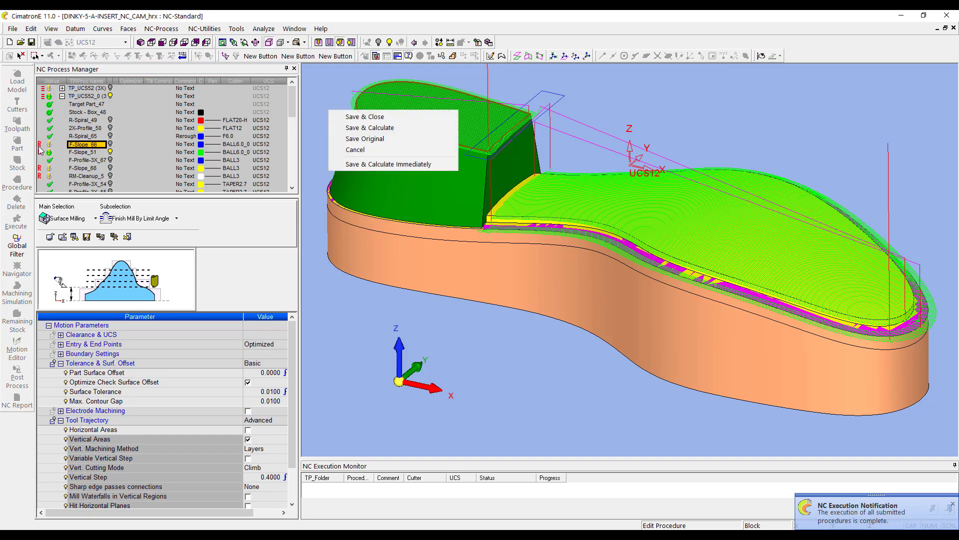
pyautogui.click(331, 85)
pyautogui.rightClick(338, 84)
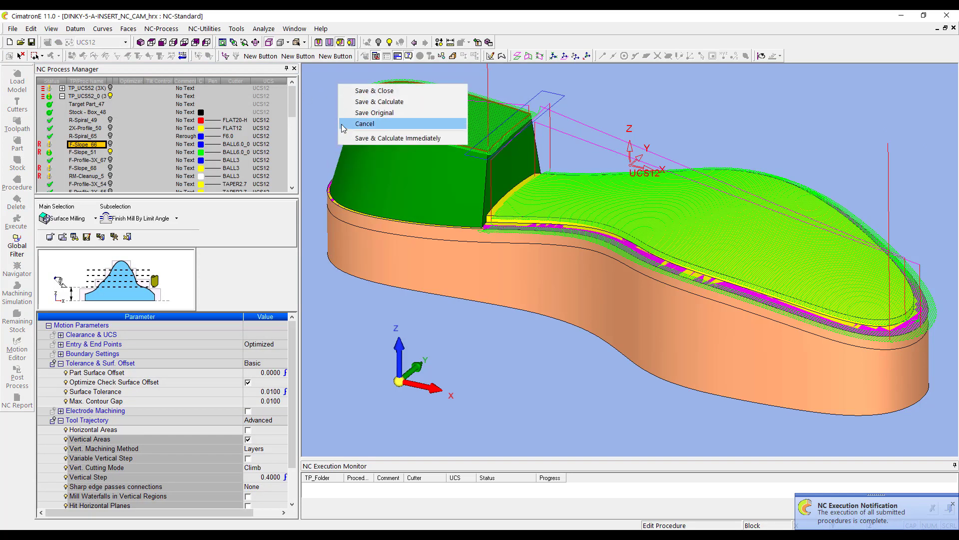
pyautogui.click(342, 125)
# - Clear the "R" and "D" symbols from the F-Slope_66 and F-Slope_51 procedures, accepting the removal for each
pyautogui.rightClick(43, 146)
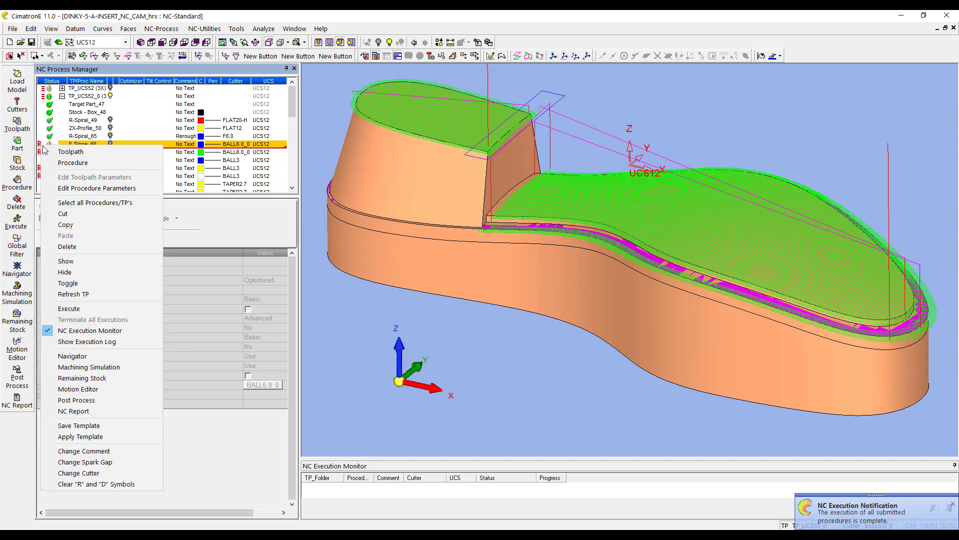
pyautogui.click(115, 482)
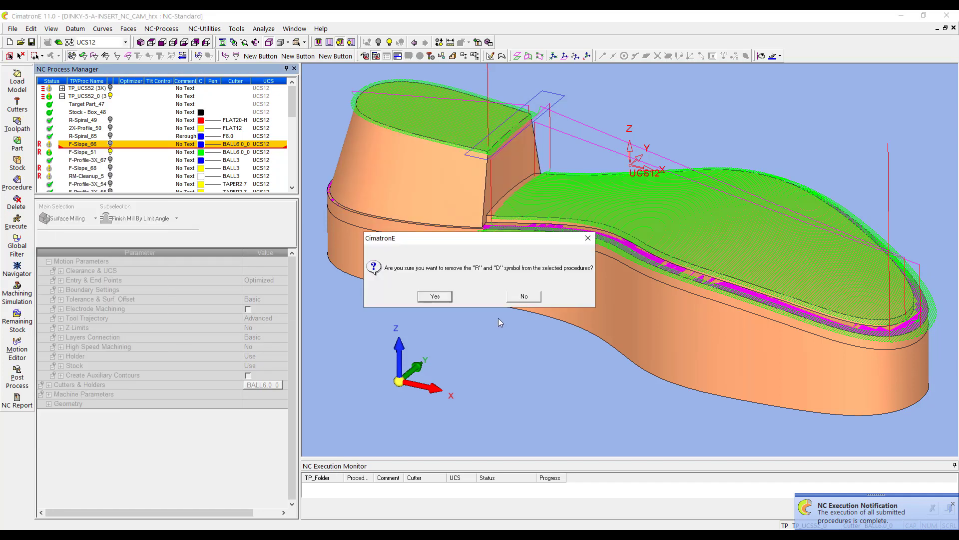
pyautogui.click(438, 295)
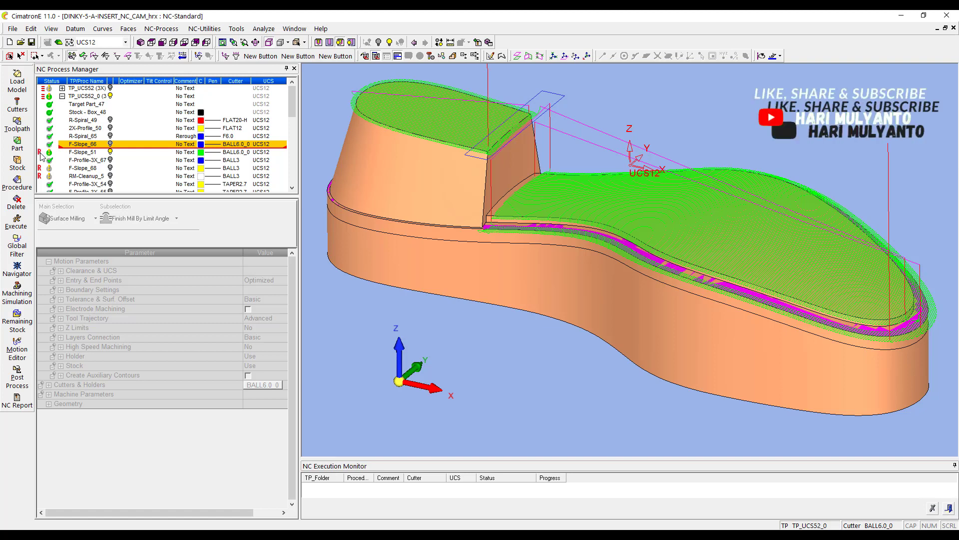
pyautogui.rightClick(42, 153)
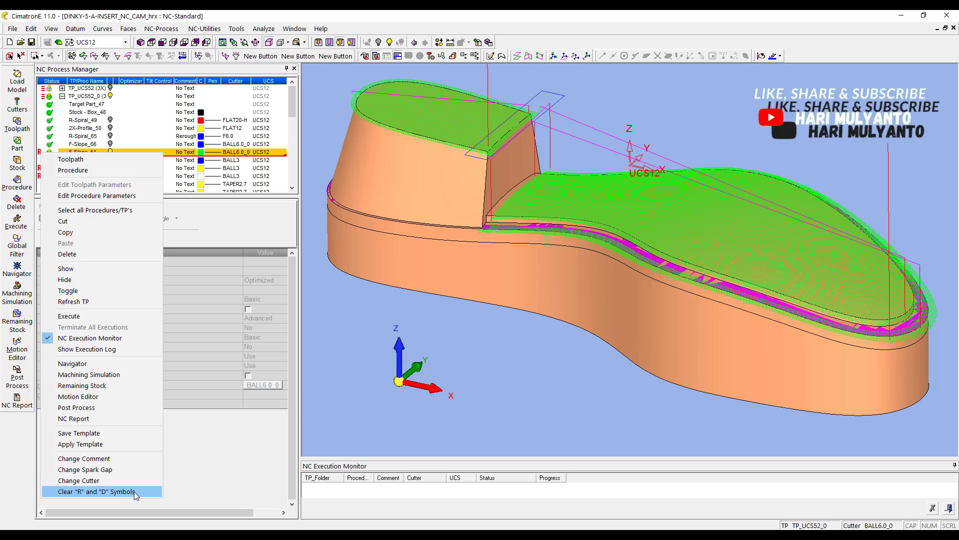
pyautogui.click(134, 491)
pyautogui.click(429, 297)
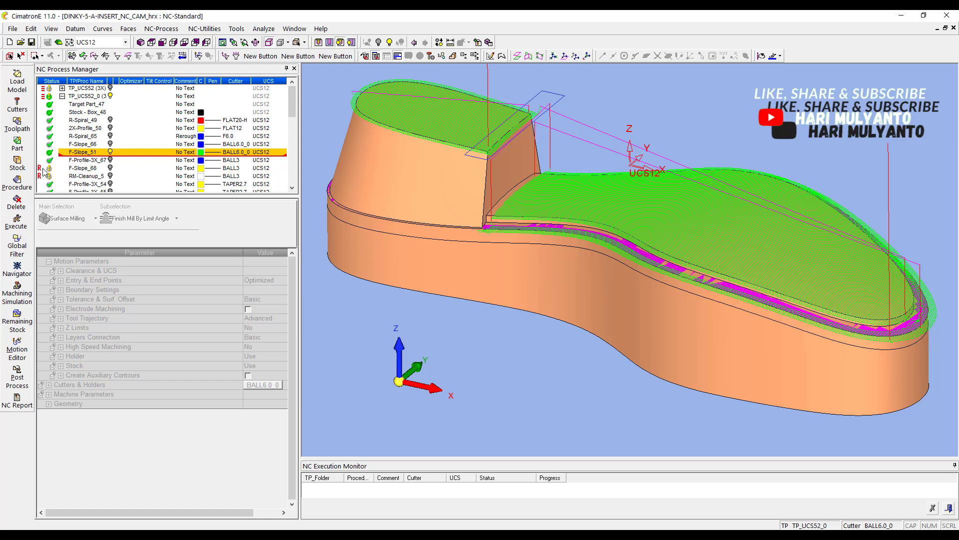
# - Clear the "R" and "D" symbols from the F-Slope_68 and RM-Cleanup_5 procedures, accepting the removal for each
pyautogui.rightClick(42, 170)
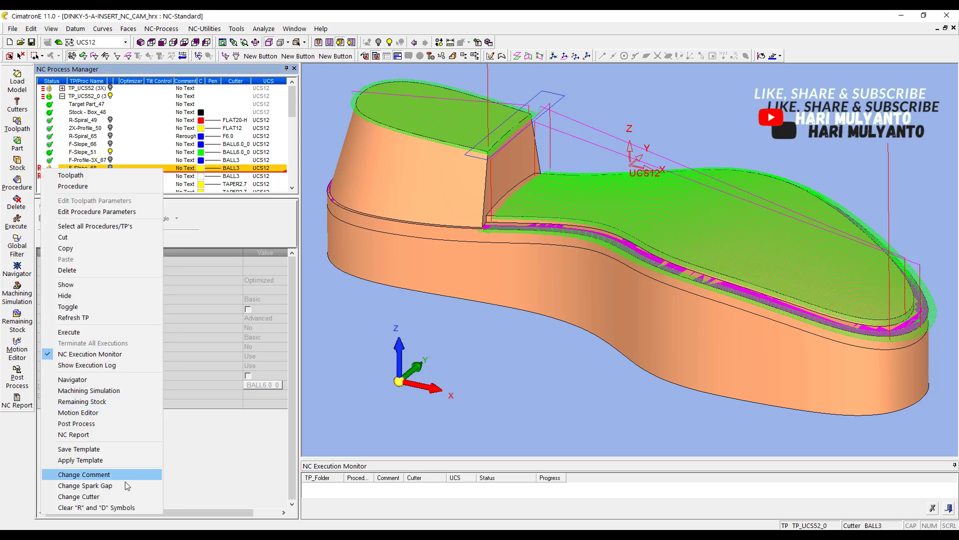
pyautogui.click(132, 507)
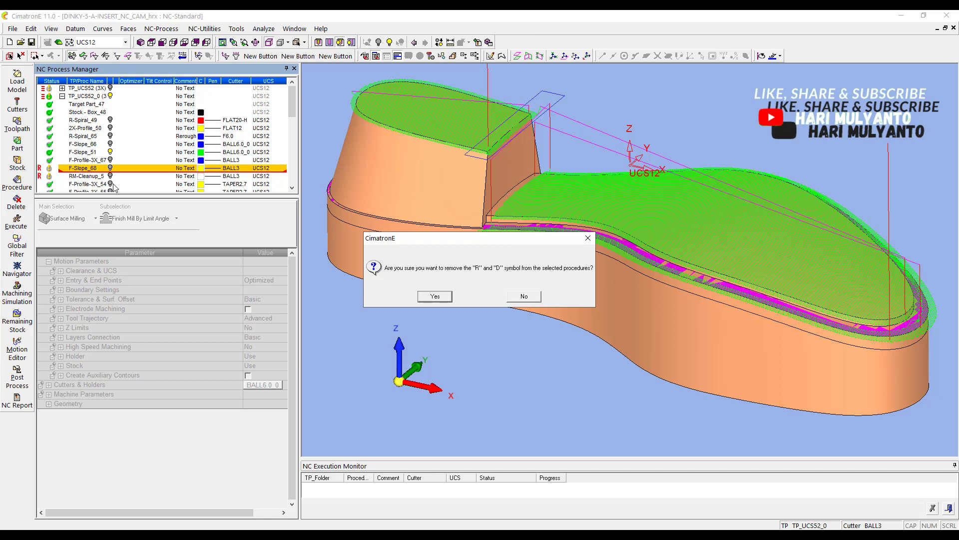
pyautogui.click(430, 298)
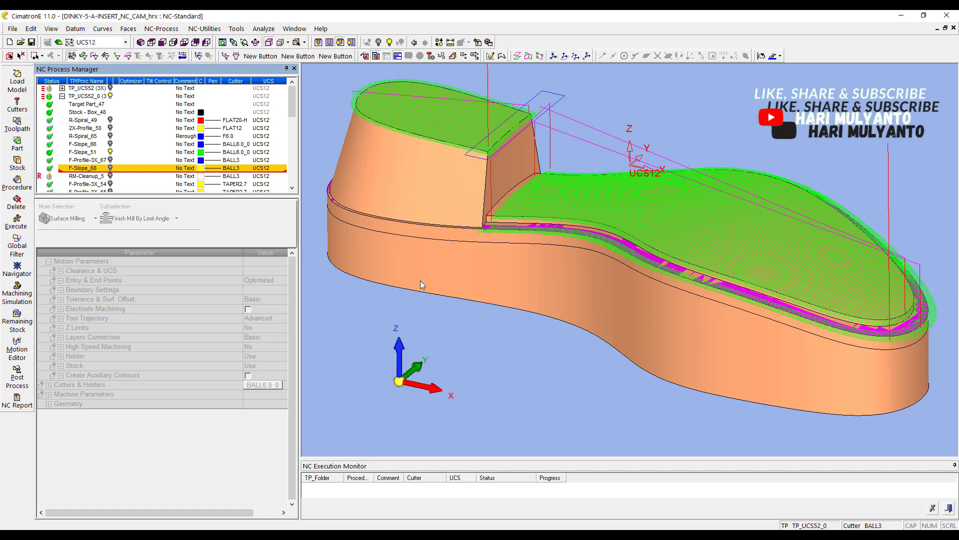
pyautogui.click(80, 177)
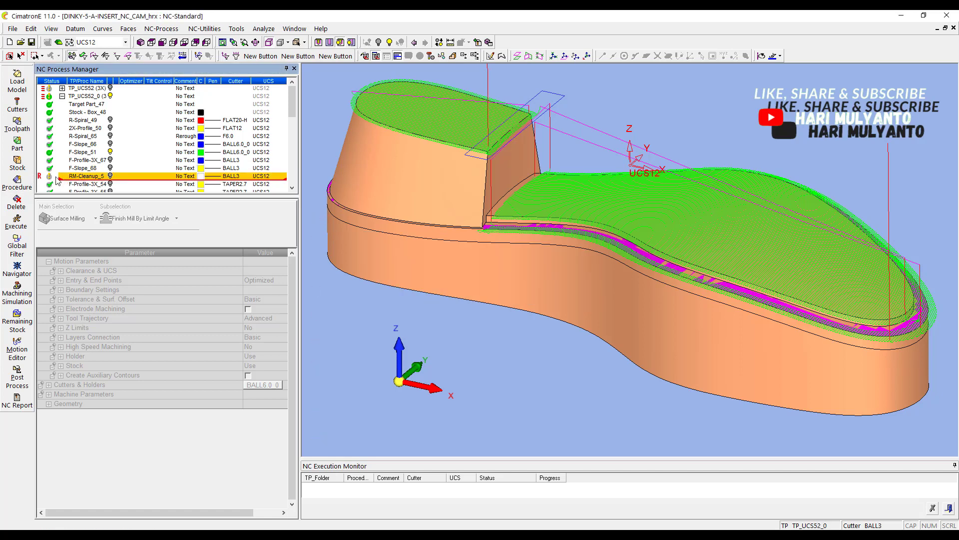
pyautogui.rightClick(67, 176)
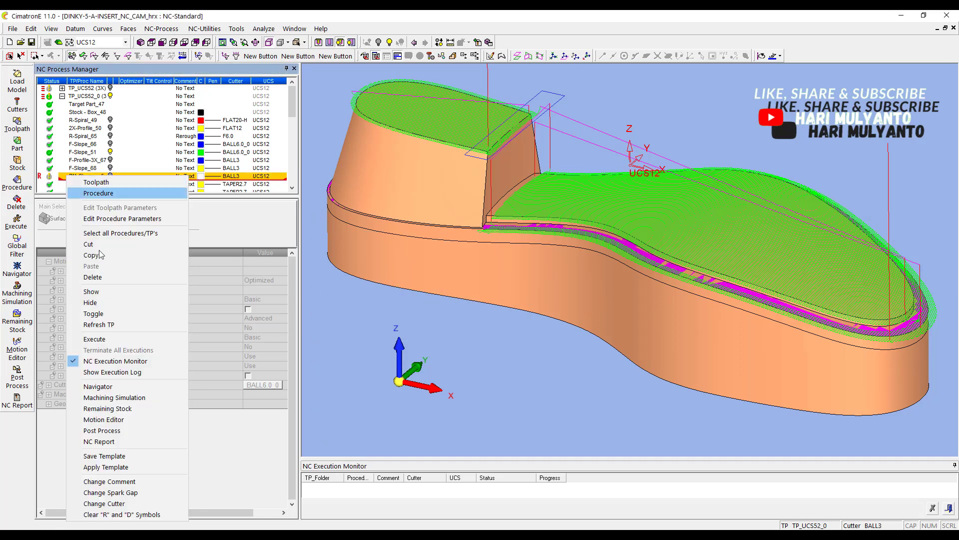
pyautogui.click(122, 515)
pyautogui.click(429, 298)
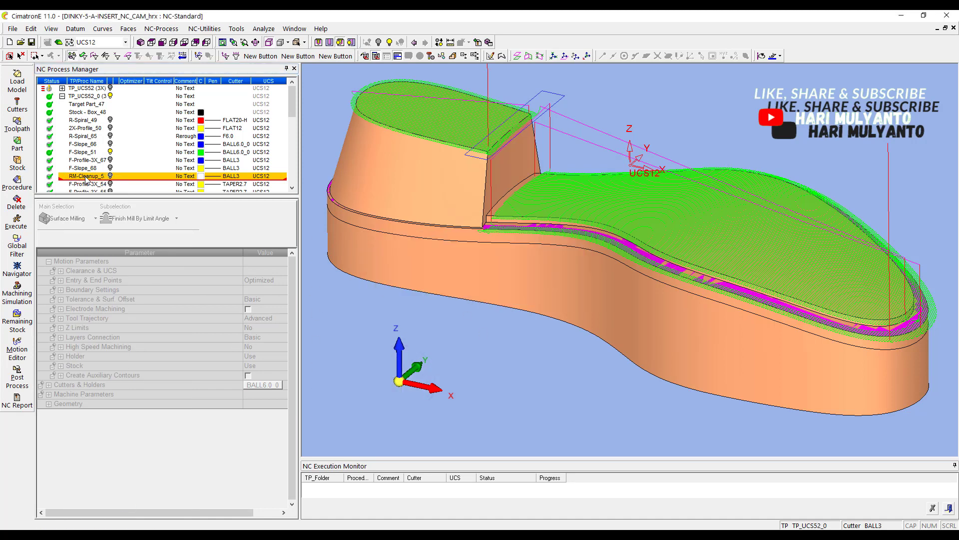
pyautogui.press('F2')
pyautogui.press('BackSpace')
pyautogui.press('Return')
pyautogui.click(84, 121)
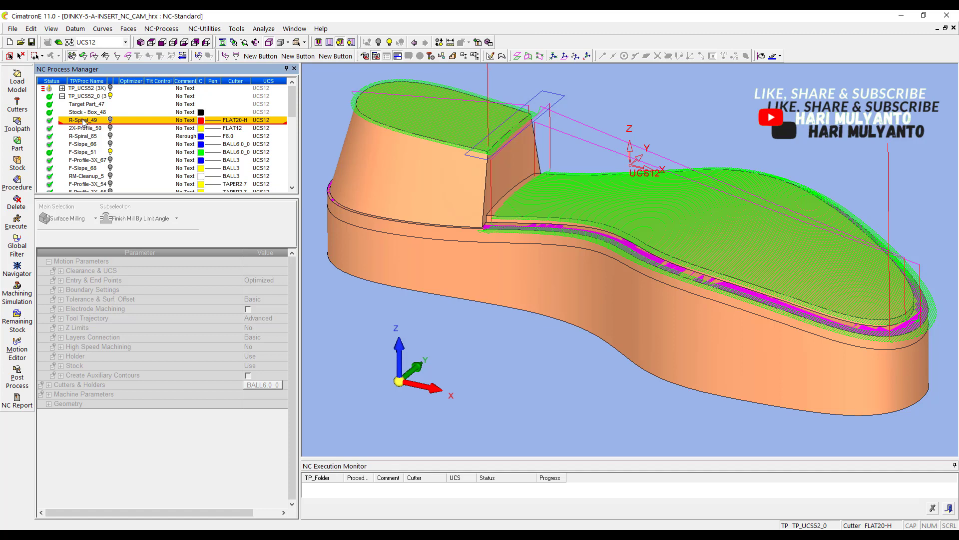
pyautogui.click(81, 137)
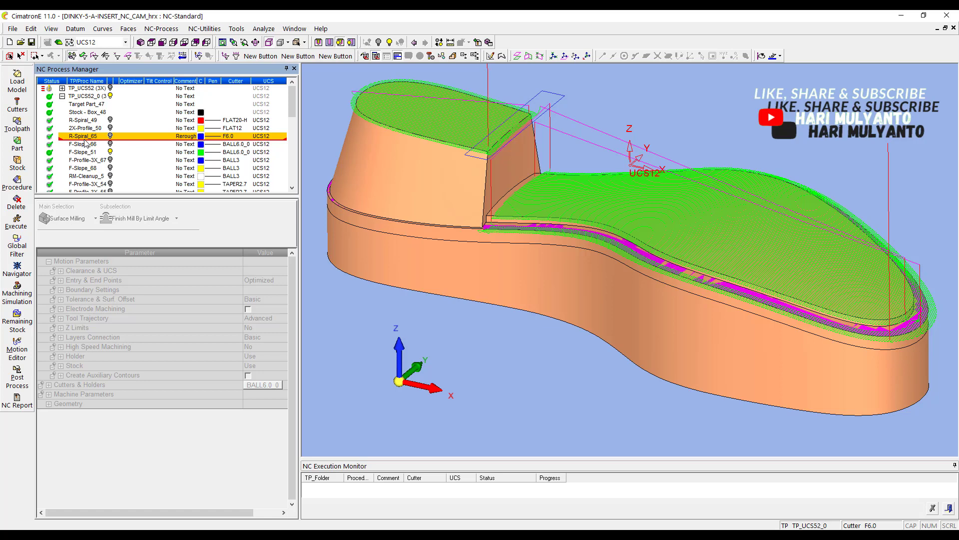
pyautogui.click(81, 152)
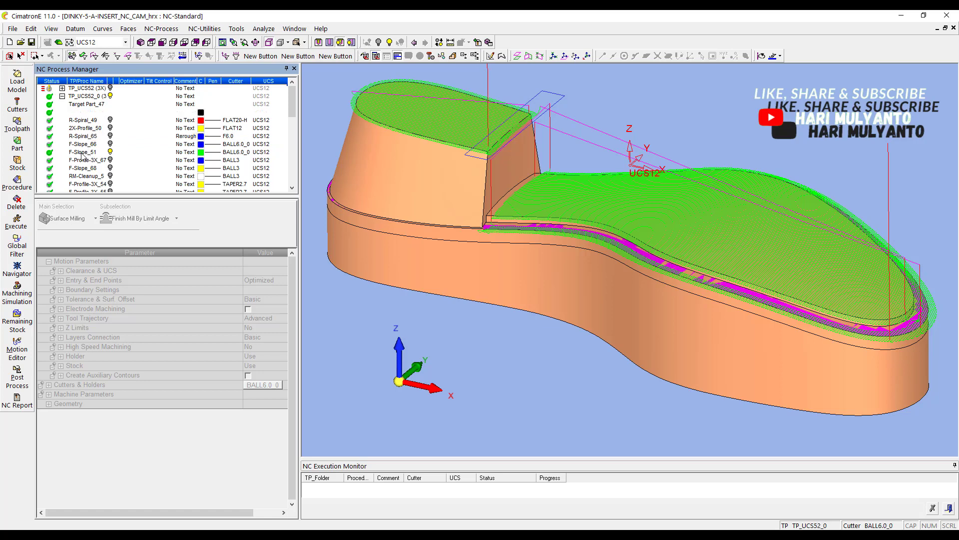
pyautogui.rightClick(82, 152)
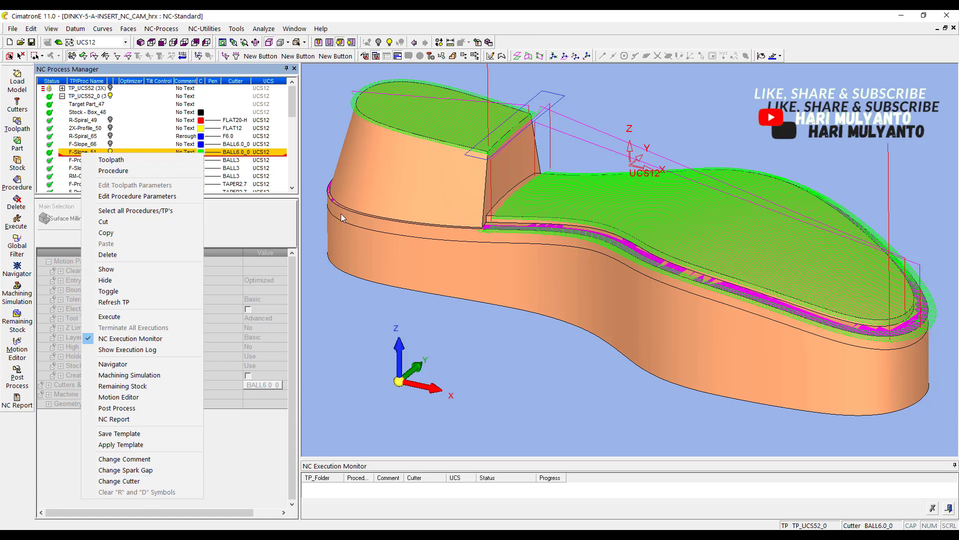
pyautogui.click(316, 137)
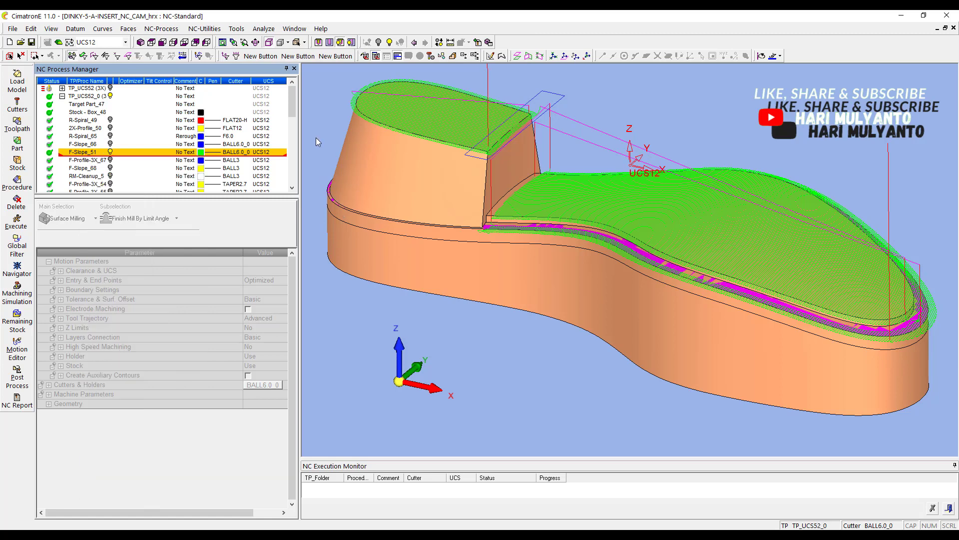
# - Open F-Slope_51 and examine its horizontal finishing motions and part surfaces around the heel from several angles
pyautogui.click(111, 152)
pyautogui.click(111, 152)
pyautogui.doubleClick(81, 152)
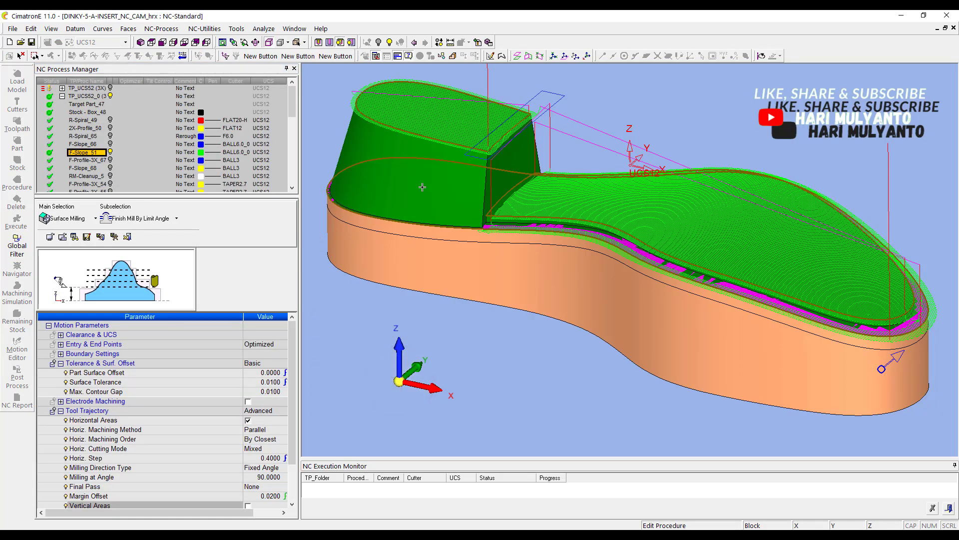
pyautogui.moveTo(422, 151); pyautogui.dragTo(437, 216, button='middle')
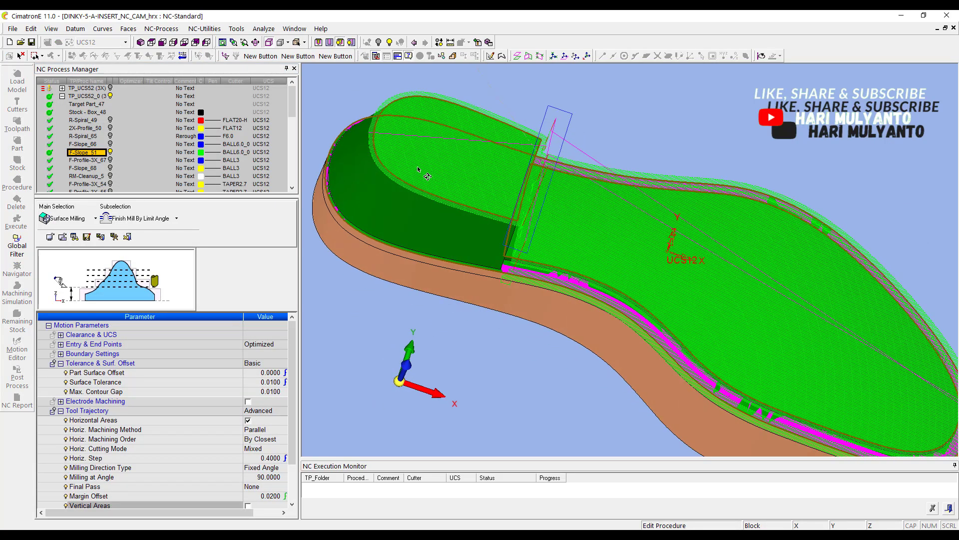
pyautogui.scroll(4, 429, 178)
pyautogui.moveTo(428, 177); pyautogui.dragTo(422, 158, button='middle')
pyautogui.scroll(-2, 508, 240)
pyautogui.keyDown('ctrl'); pyautogui.moveTo(508, 240); pyautogui.dragTo(475, 169, button='middle'); pyautogui.keyUp('ctrl')
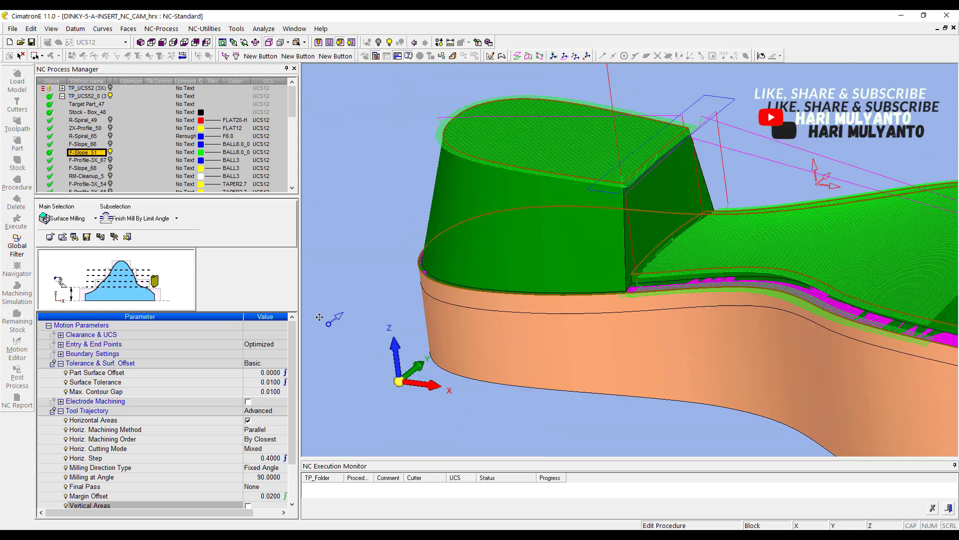
# - Review the part surfaces selected for F-Slope_51 around the heel and sole, leaving the surface selection as it is
pyautogui.moveTo(293, 362); pyautogui.dragTo(288, 460)
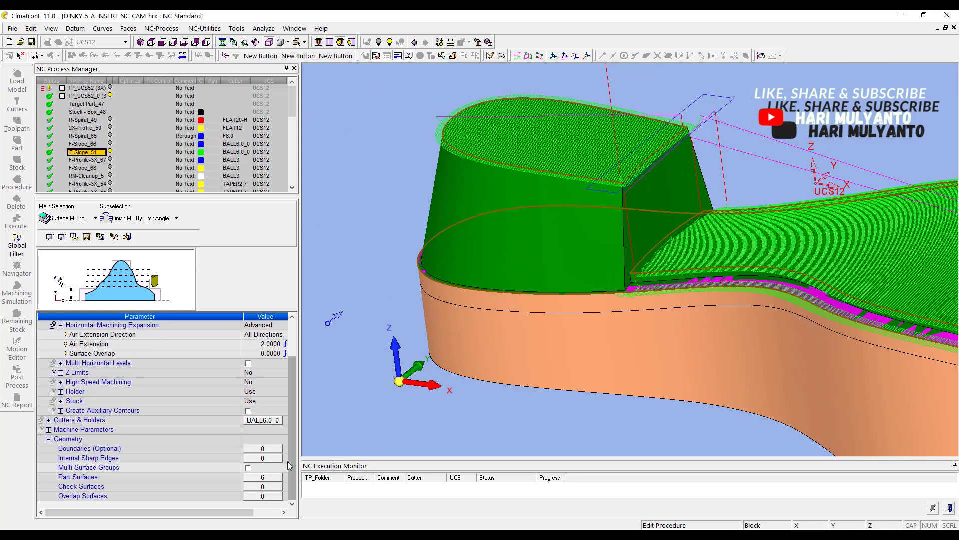
pyautogui.click(266, 478)
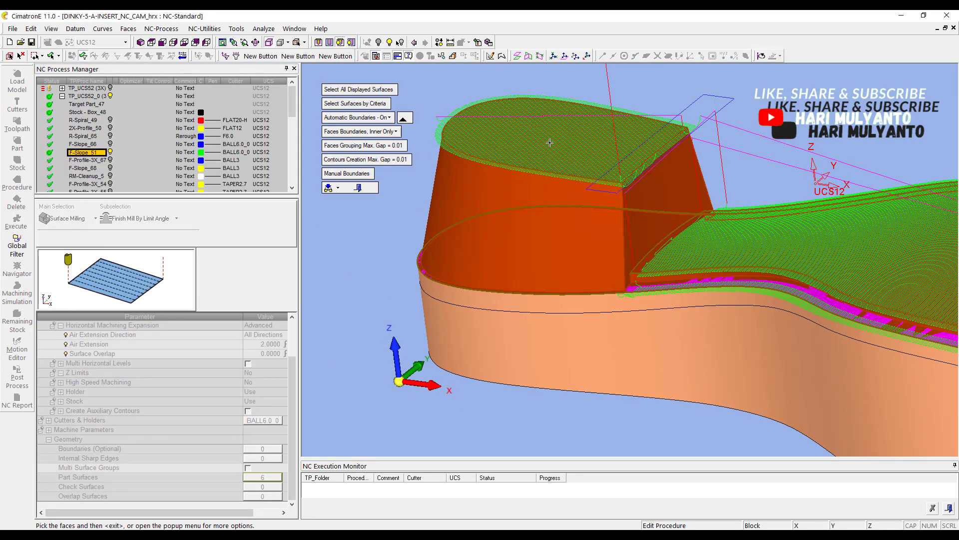
pyautogui.keyDown('ctrl'); pyautogui.moveTo(550, 143); pyautogui.dragTo(411, 143, button='middle'); pyautogui.keyUp('ctrl')
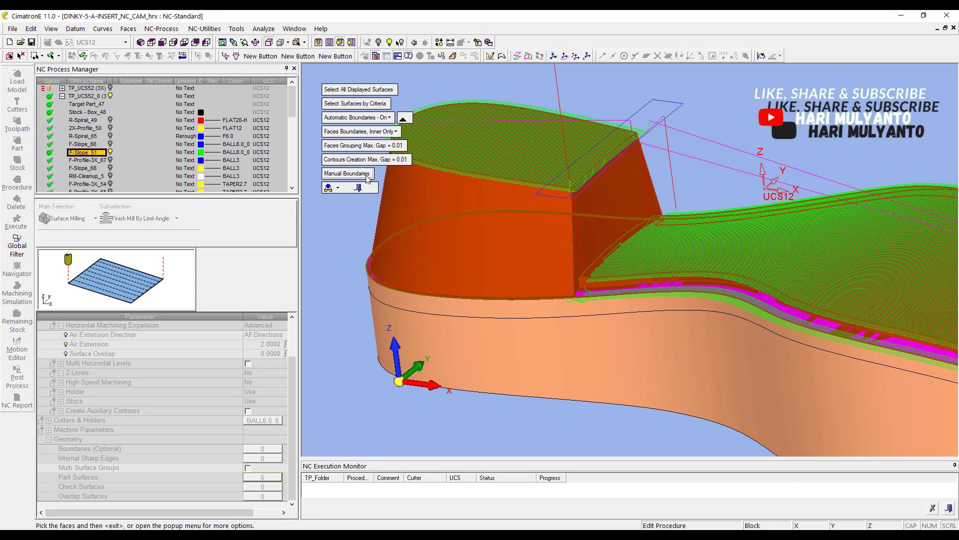
pyautogui.keyDown('ctrl'); pyautogui.moveTo(593, 97); pyautogui.dragTo(613, 139); pyautogui.keyUp('ctrl')
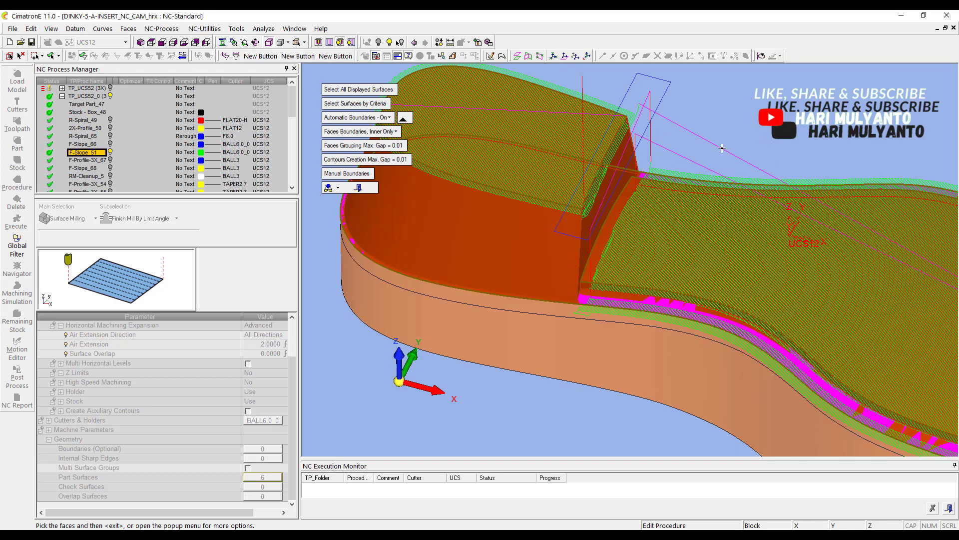
pyautogui.middleClick(671, 112)
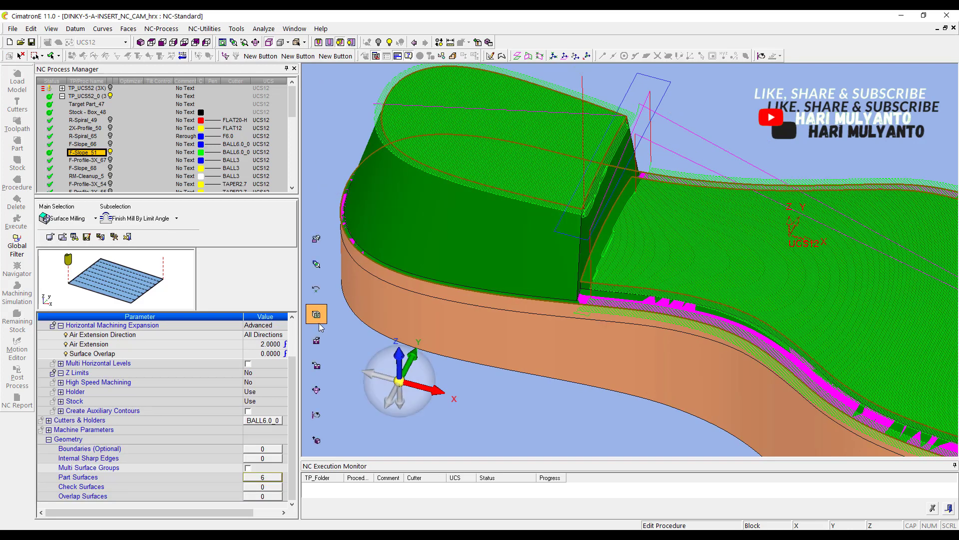
# - Examine F-Slope_51's horizontal machining expansion settings and the motions extending past the heel's top edge, and close the procedure
pyautogui.moveTo(292, 395); pyautogui.dragTo(292, 389)
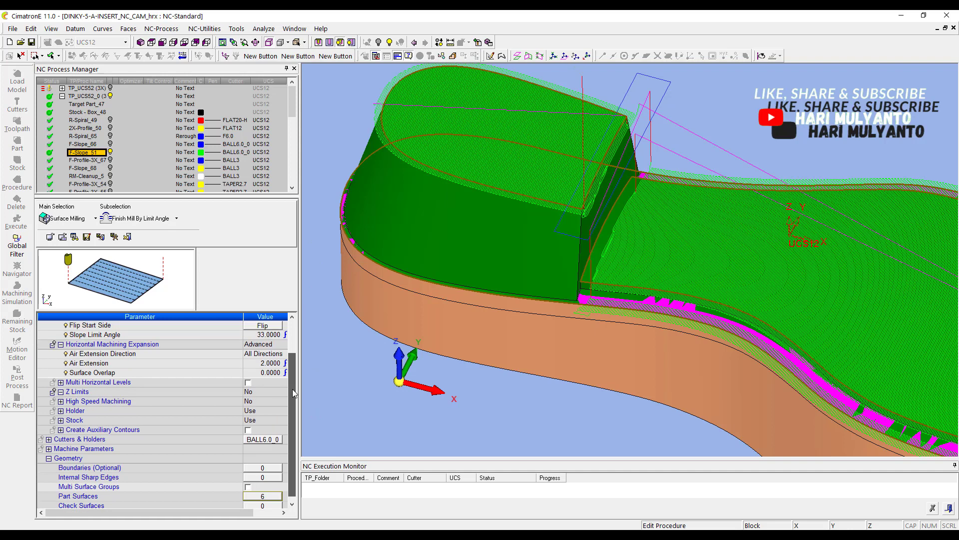
pyautogui.click(151, 355)
pyautogui.click(146, 363)
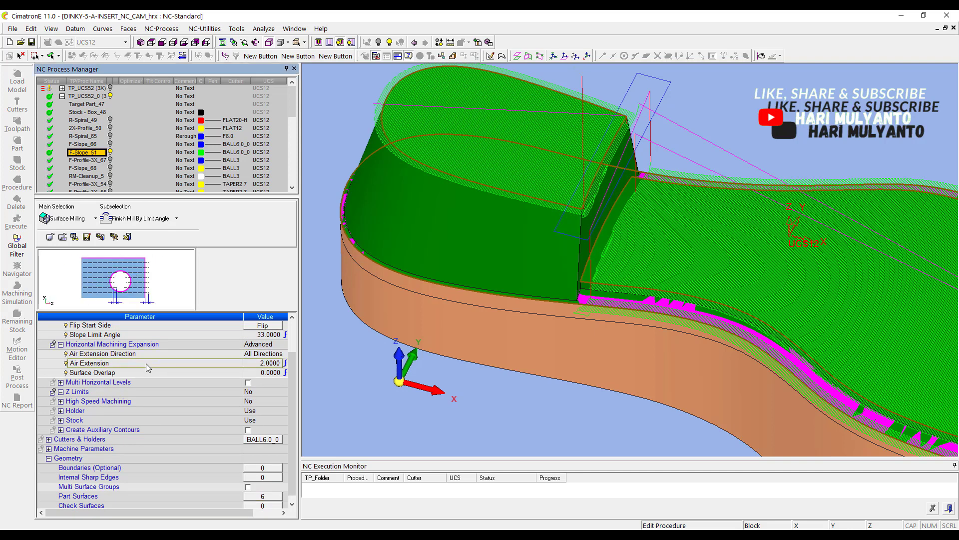
pyautogui.moveTo(523, 204); pyautogui.dragTo(502, 197, button='middle')
pyautogui.scroll(5, 488, 174)
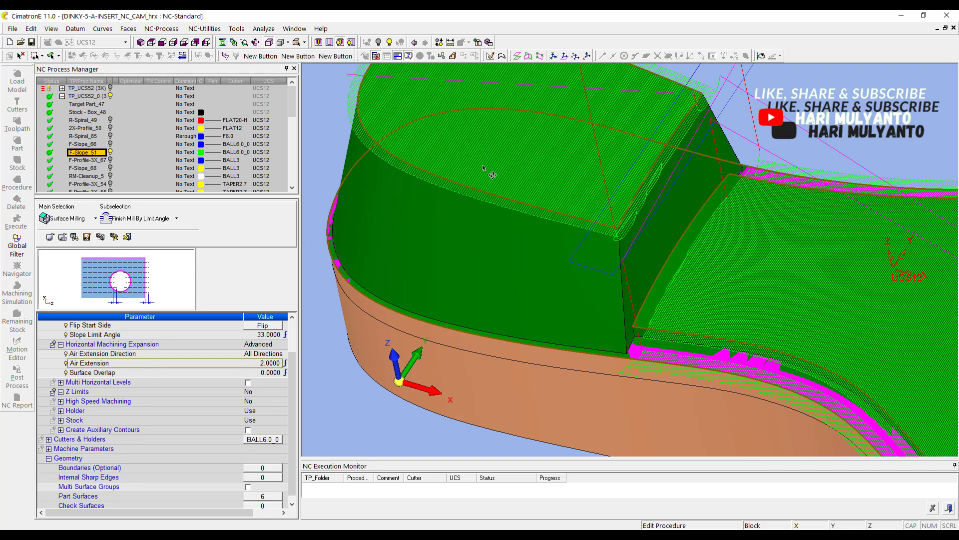
pyautogui.scroll(3, 644, 224)
pyautogui.moveTo(628, 217)
pyautogui.mouseDown(button='middle')
pyautogui.moveTo(630, 204)
pyautogui.moveTo(411, 197)
pyautogui.moveTo(403, 177)
pyautogui.moveTo(372, 159)
pyautogui.moveTo(395, 202)
pyautogui.mouseUp(button='middle')
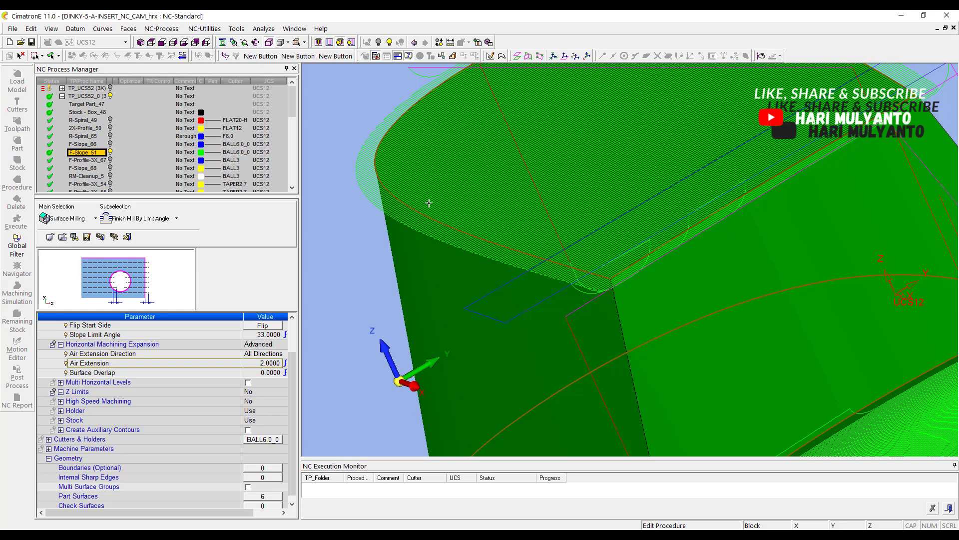
pyautogui.scroll(-3, 429, 203)
pyautogui.moveTo(429, 203); pyautogui.dragTo(599, 219, button='middle')
pyautogui.scroll(5, 418, 172)
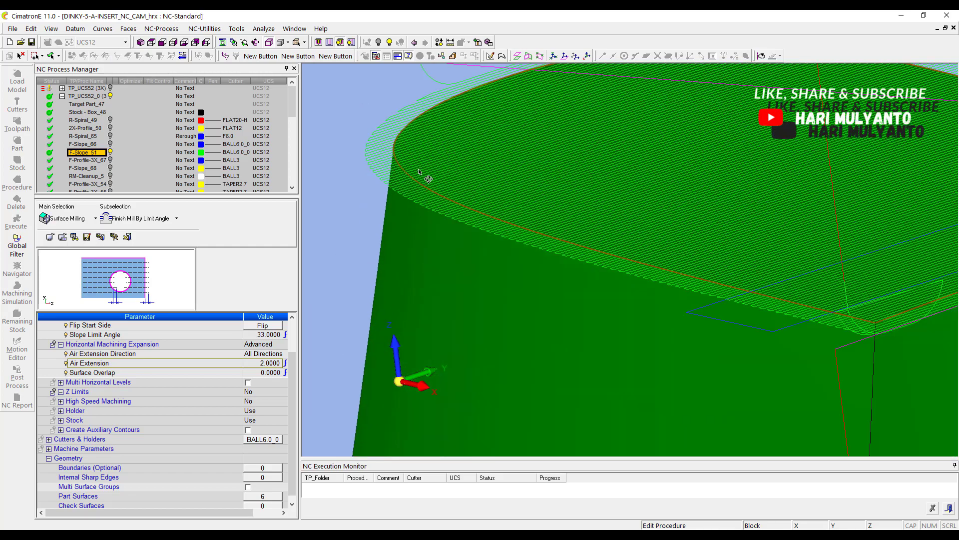
pyautogui.moveTo(419, 172); pyautogui.dragTo(407, 173, button='middle')
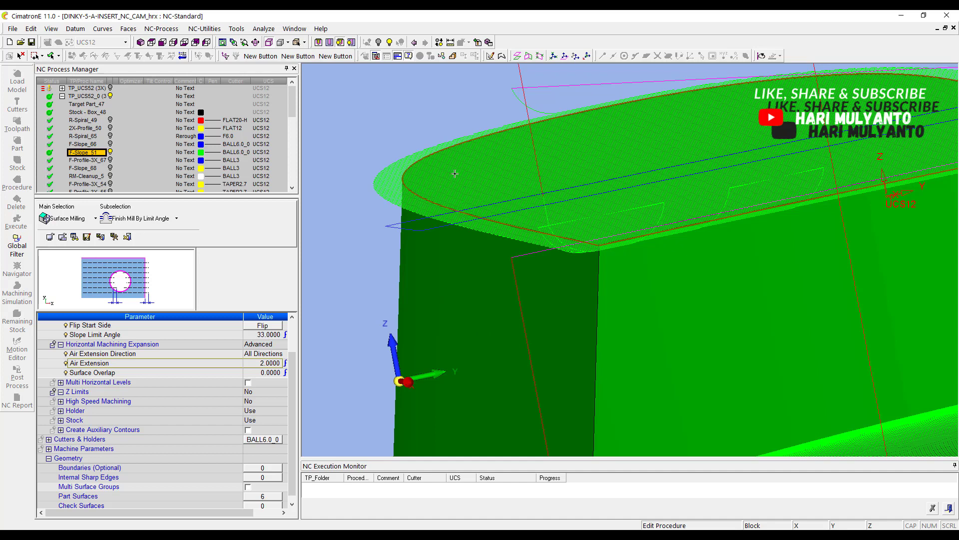
pyautogui.rightClick(359, 94)
pyautogui.click(382, 133)
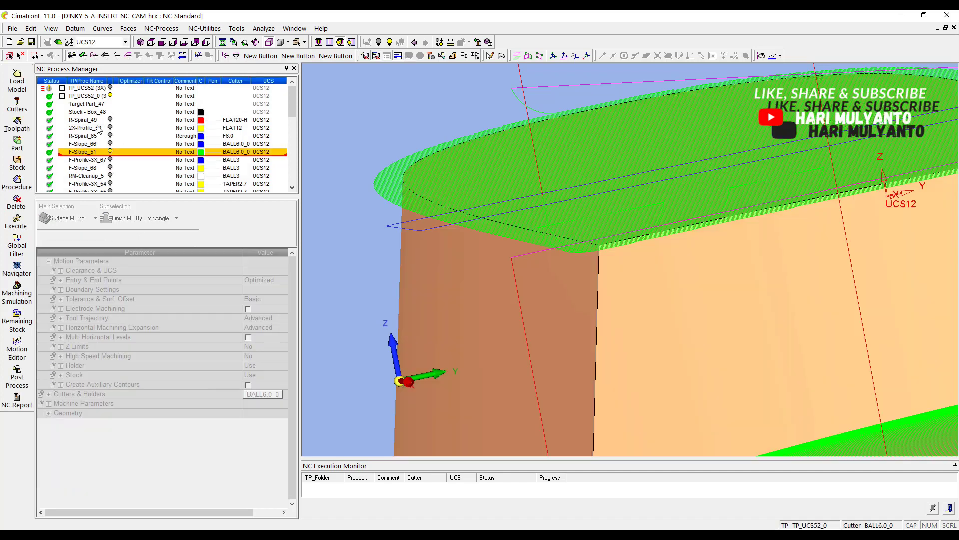
# - Display the F-Slope_30 motions from TP_UCS52 and hide the motions of TP_UCS52_0
pyautogui.click(62, 96)
pyautogui.click(62, 88)
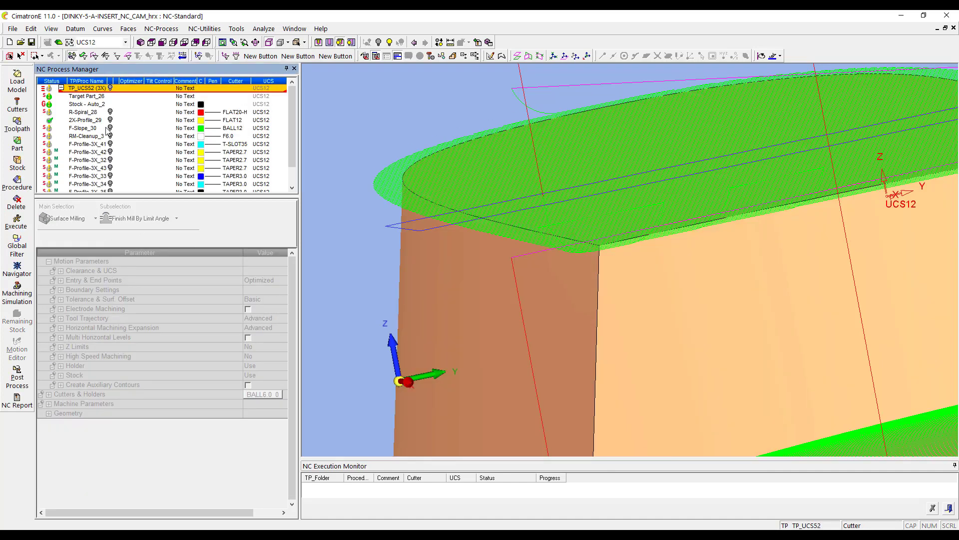
pyautogui.click(110, 129)
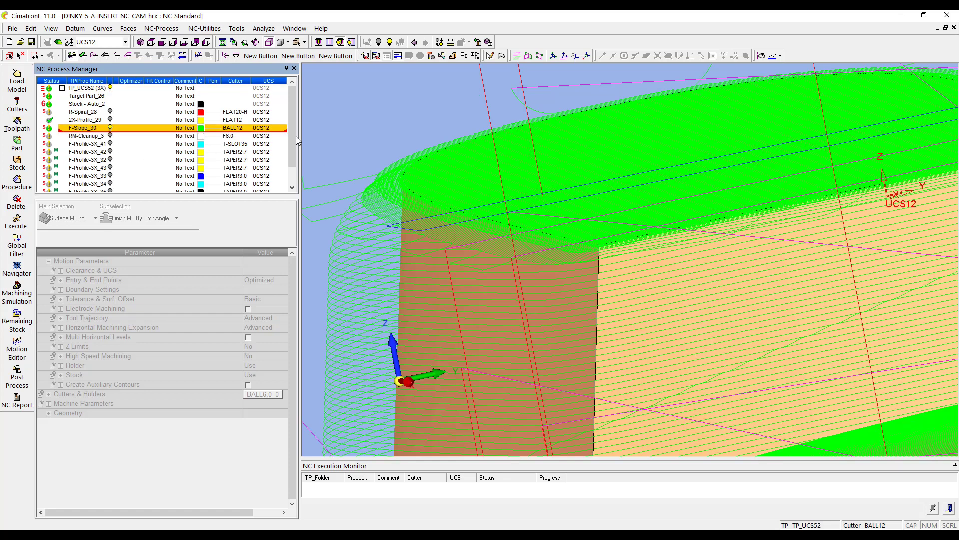
pyautogui.scroll(-3, 289, 136)
pyautogui.click(111, 184)
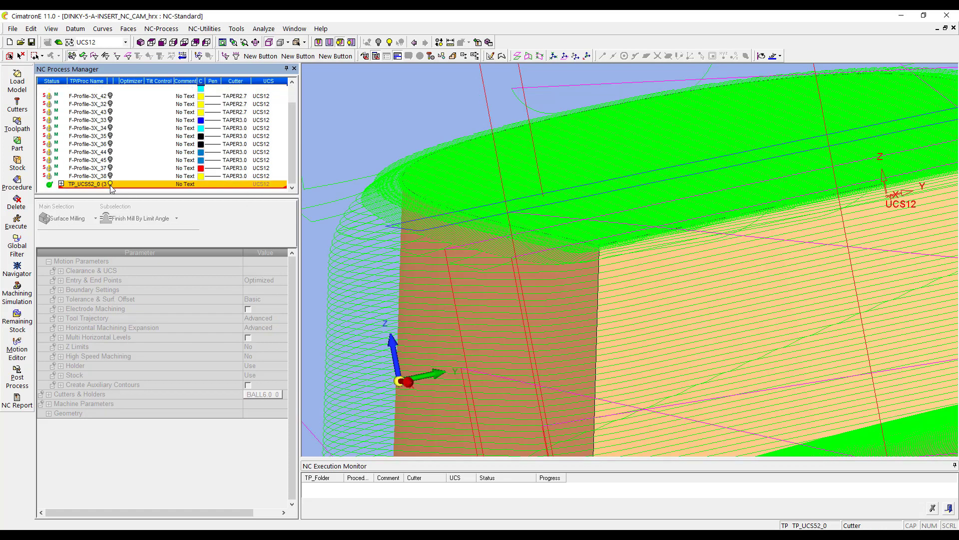
# - Examine the F-Slope_30 motions around the heel's top edge and side walls from several angles
pyautogui.moveTo(359, 156); pyautogui.dragTo(400, 190, button='middle')
pyautogui.scroll(10, 448, 210)
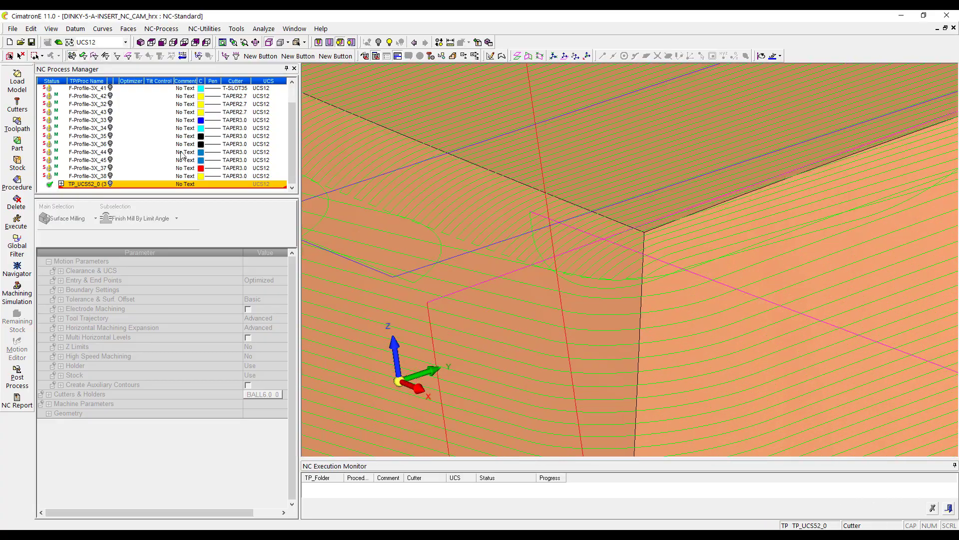
pyautogui.moveTo(611, 243); pyautogui.dragTo(557, 202, button='middle')
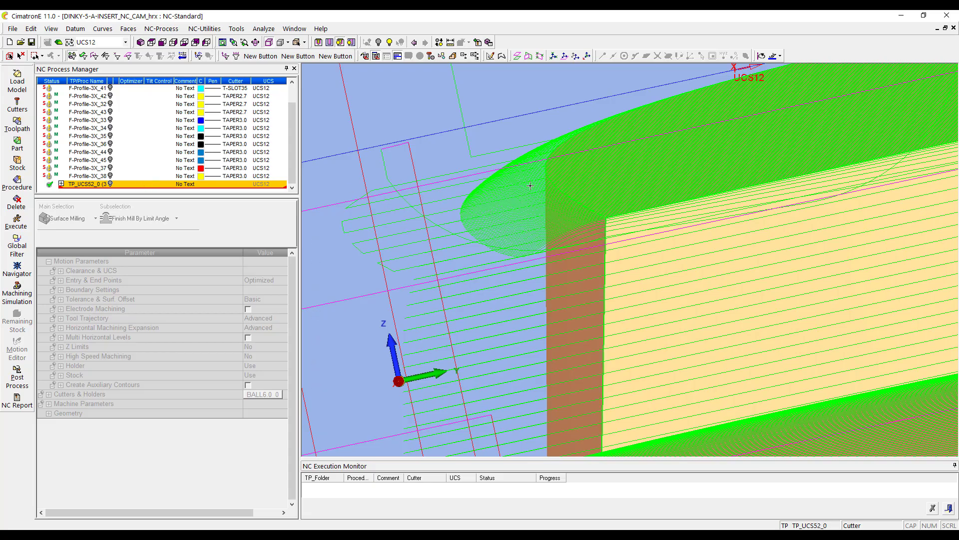
pyautogui.scroll(-3, 481, 178)
pyautogui.keyDown('ctrl'); pyautogui.moveTo(490, 187); pyautogui.dragTo(456, 168); pyautogui.keyUp('ctrl')
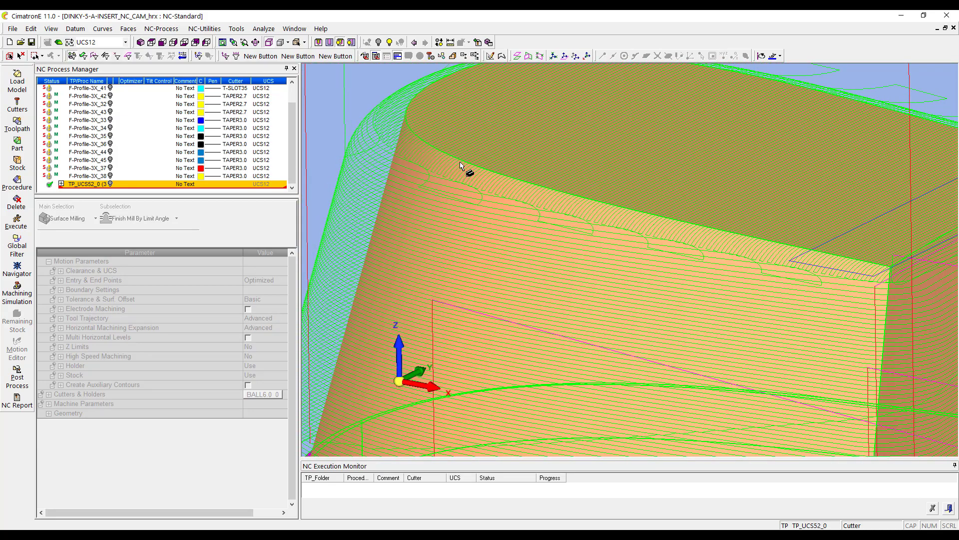
pyautogui.scroll(-2, 392, 160)
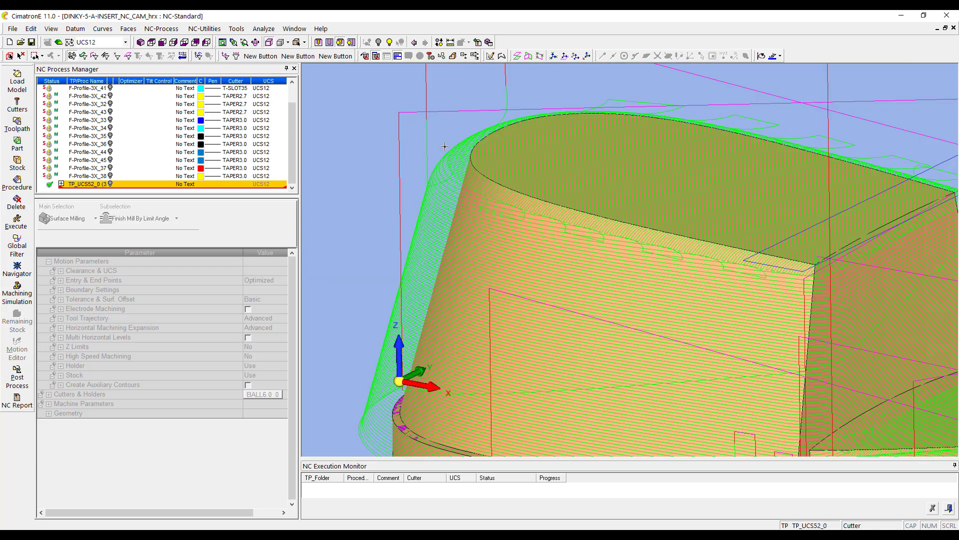
pyautogui.moveTo(565, 197); pyautogui.dragTo(427, 175, button='middle')
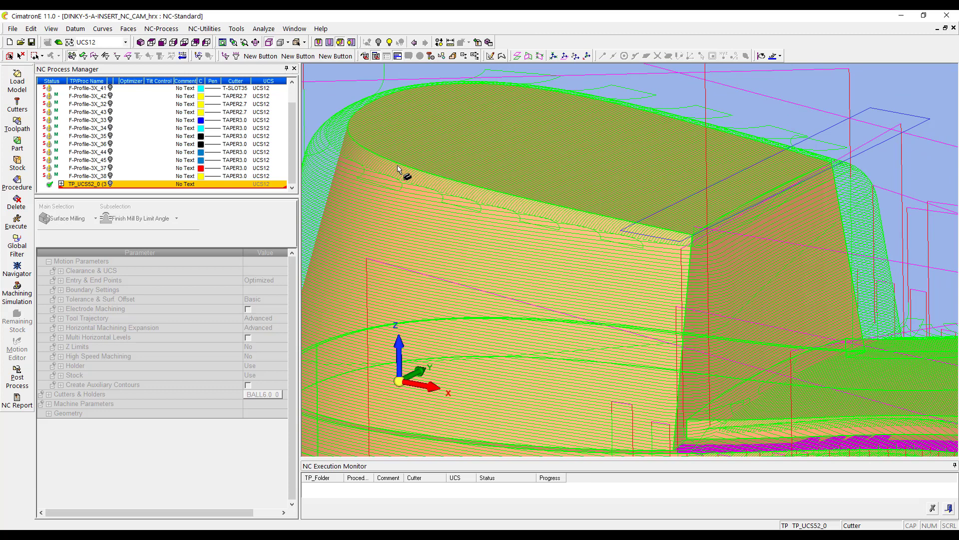
pyautogui.moveTo(407, 171)
pyautogui.mouseDown(button='middle')
pyautogui.moveTo(443, 157)
pyautogui.moveTo(375, 158)
pyautogui.mouseUp(button='middle')
# - Return to the TP_UCS52_0 procedures, display the F-Slope_68 motions and hide the motions of TP_UCS52
pyautogui.moveTo(291, 154); pyautogui.dragTo(291, 112)
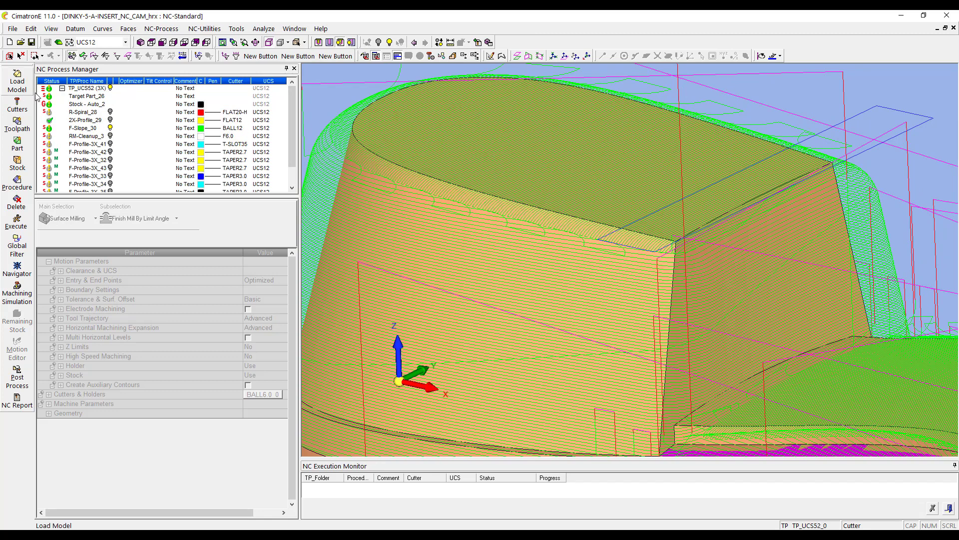
pyautogui.click(61, 88)
pyautogui.click(62, 96)
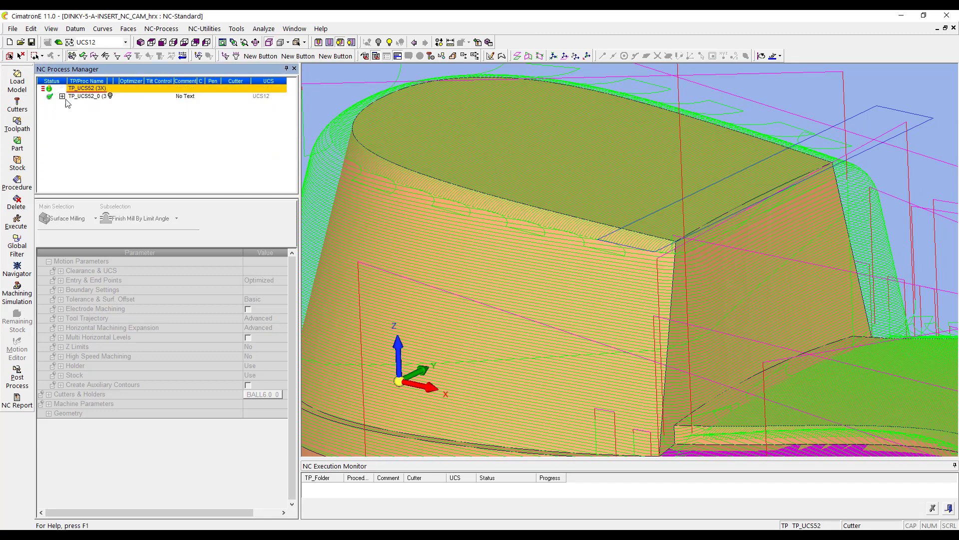
pyautogui.click(90, 168)
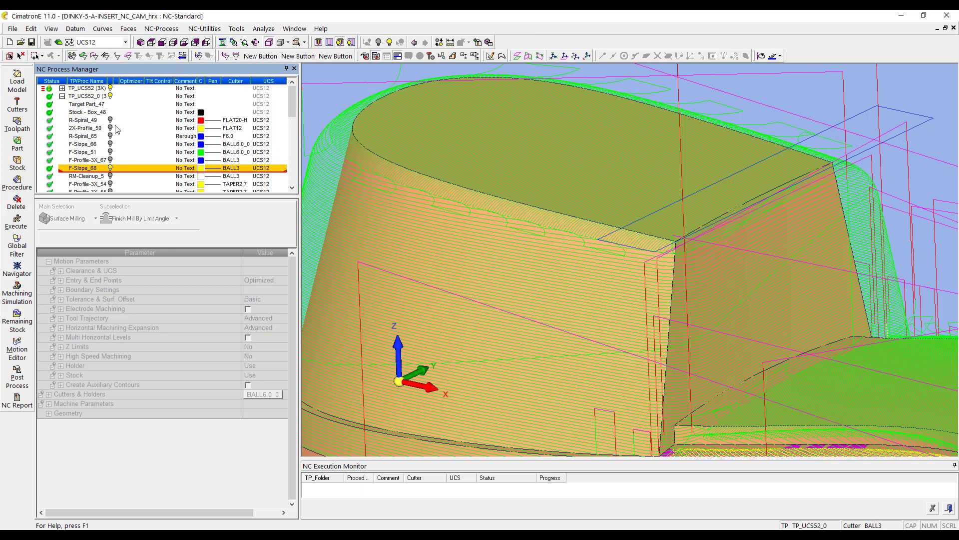
pyautogui.click(111, 90)
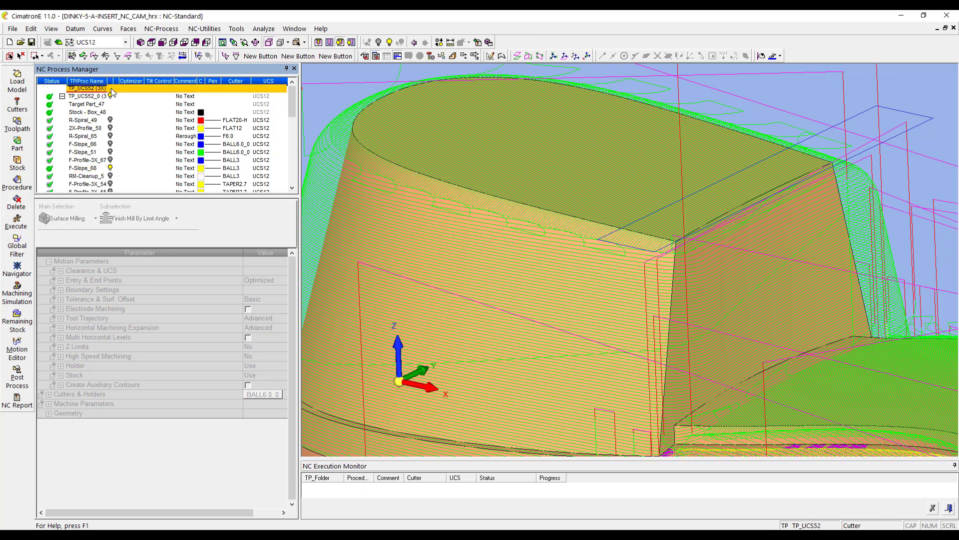
# - Display the F-Slope_51 motions, examine them on the heel top and sole, and hide them again
pyautogui.click(111, 159)
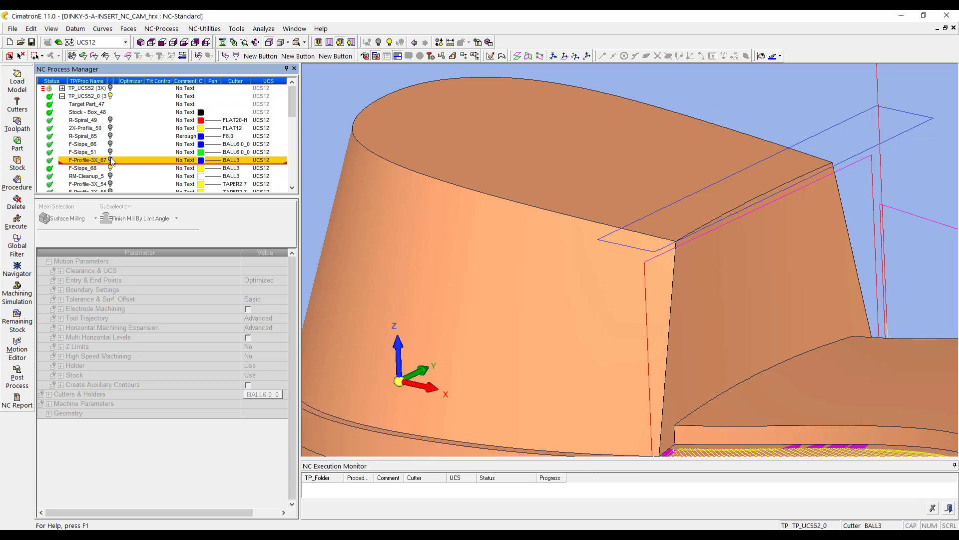
pyautogui.click(111, 152)
pyautogui.moveTo(422, 179); pyautogui.dragTo(406, 180, button='middle')
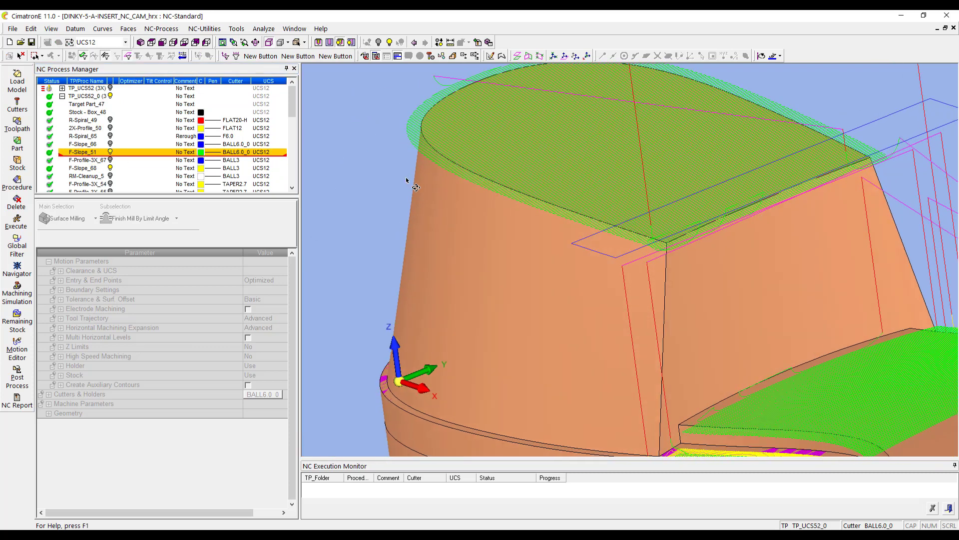
pyautogui.moveTo(463, 152); pyautogui.dragTo(492, 173, button='middle')
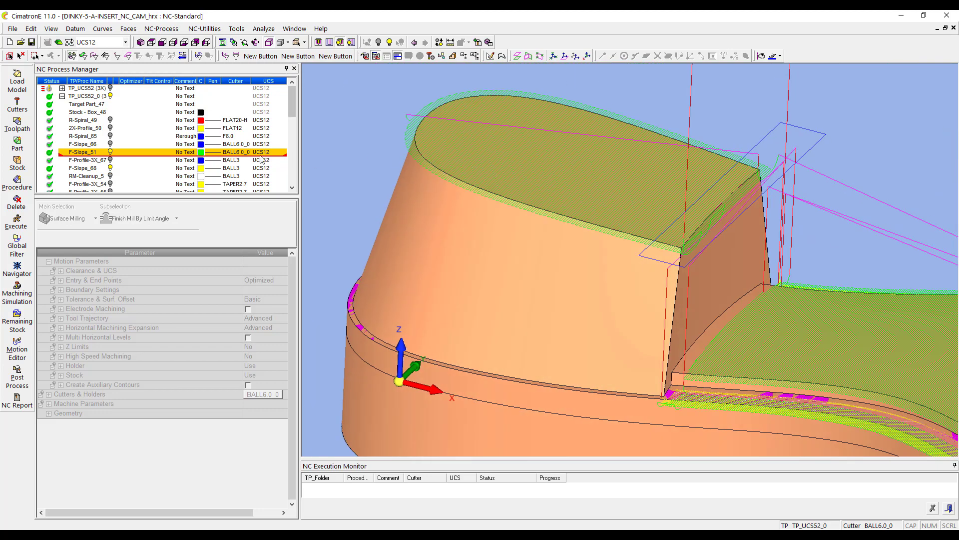
pyautogui.click(110, 152)
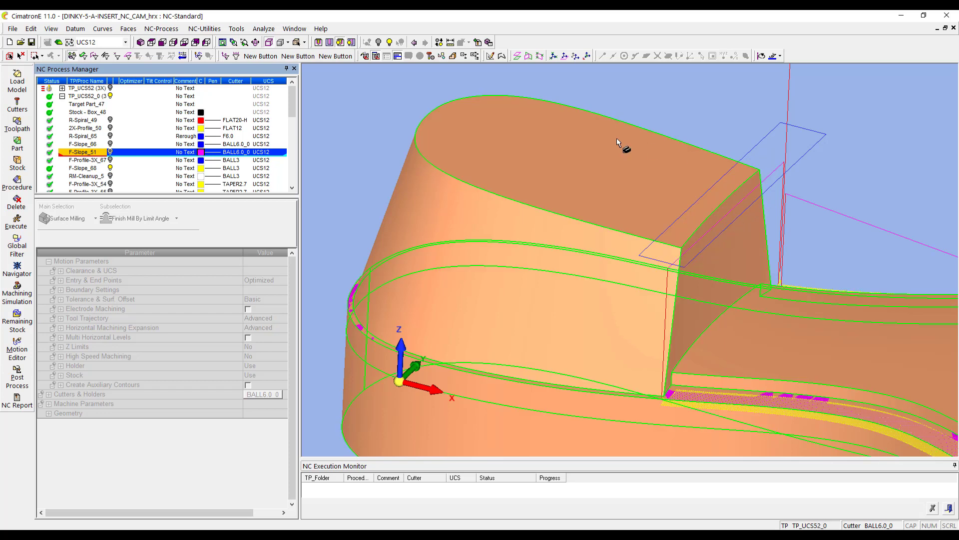
# - Display the F-Profile-3X_67 motions along the sole's edge and hide the F-Slope_68 motions
pyautogui.scroll(-5, 428, 120)
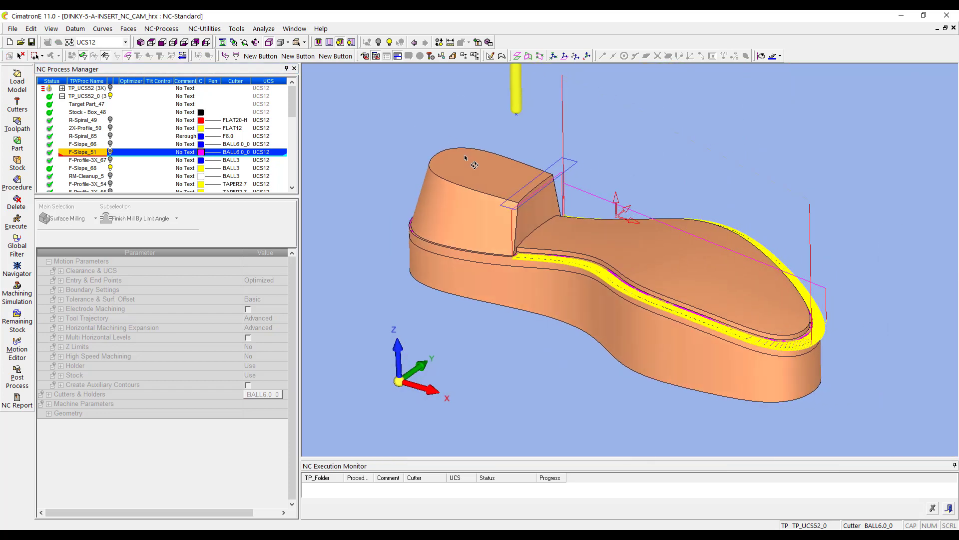
pyautogui.click(111, 161)
pyautogui.moveTo(352, 207)
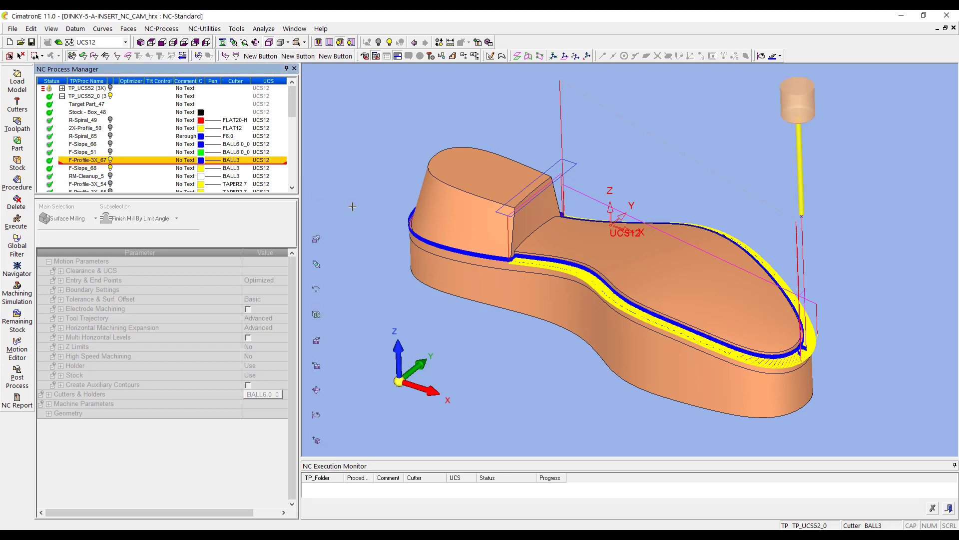
pyautogui.click(109, 168)
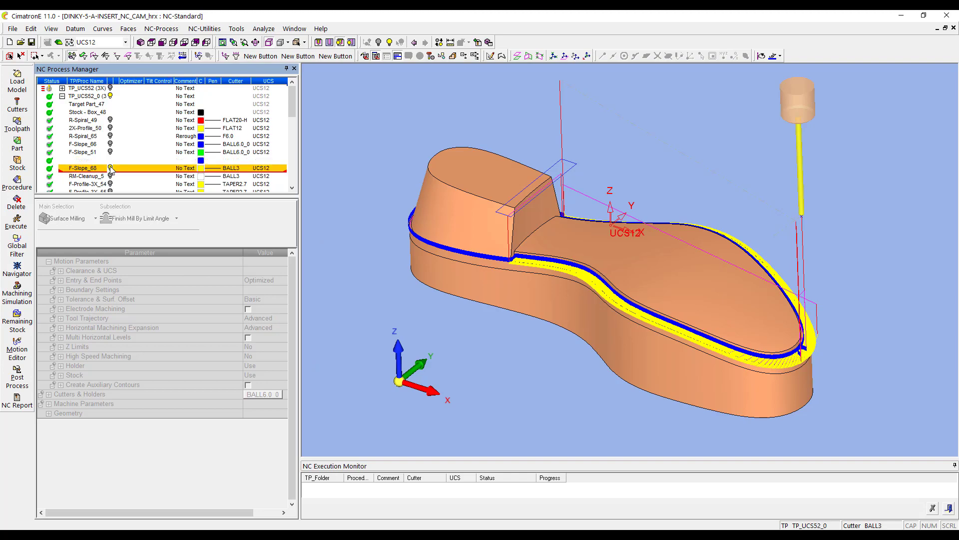
# - Examine the F-Profile-3X_67 motions on the narrow rim around the toe and hide them
pyautogui.scroll(5, 527, 284)
pyautogui.scroll(-8, 515, 225)
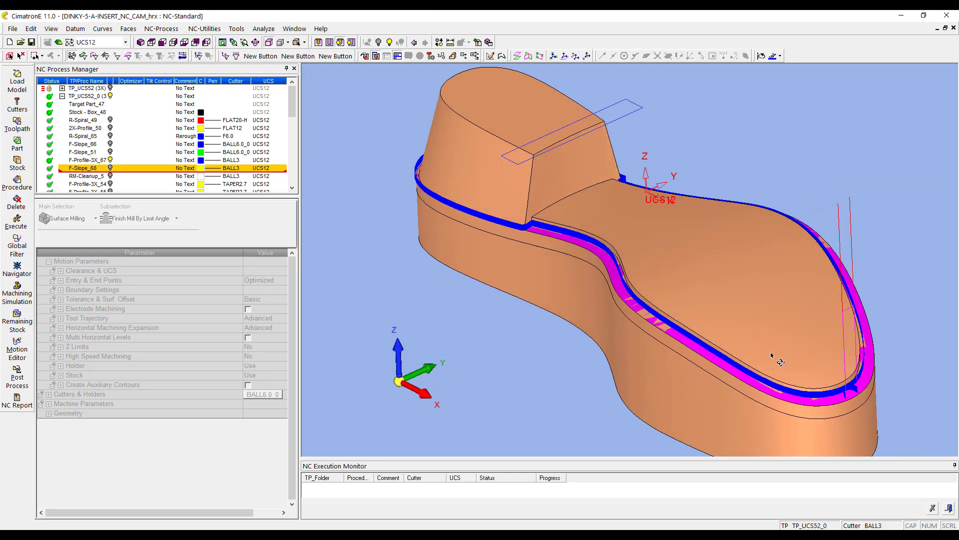
pyautogui.scroll(6, 705, 272)
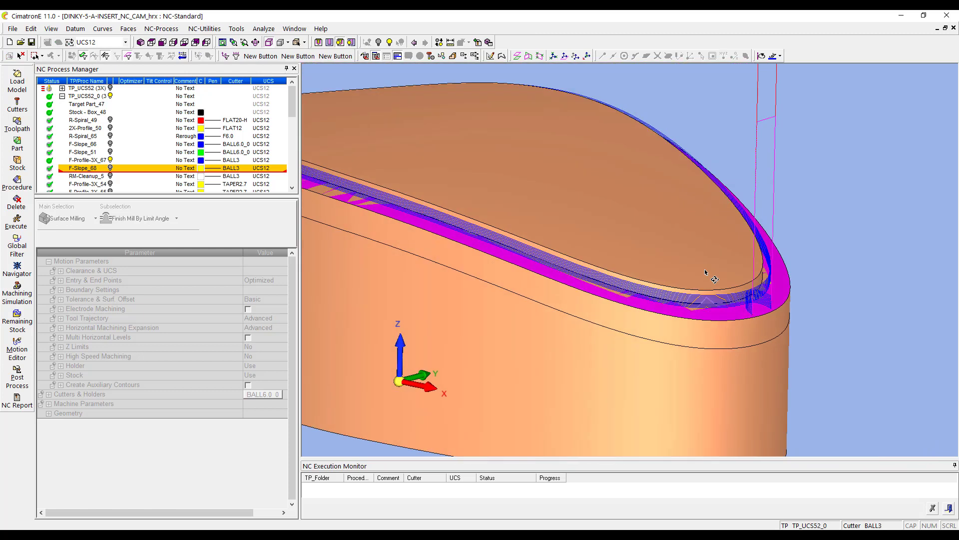
pyautogui.moveTo(705, 272); pyautogui.dragTo(702, 278, button='middle')
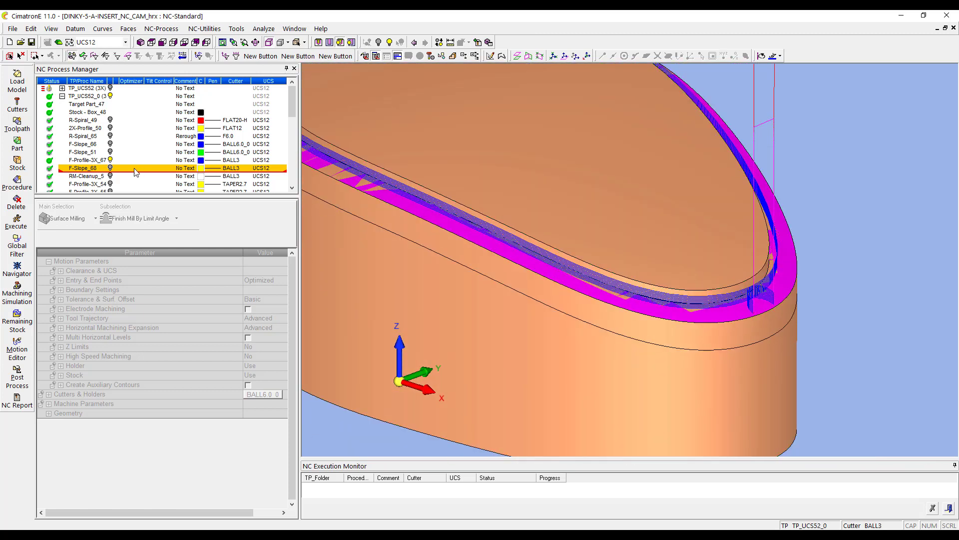
pyautogui.click(89, 160)
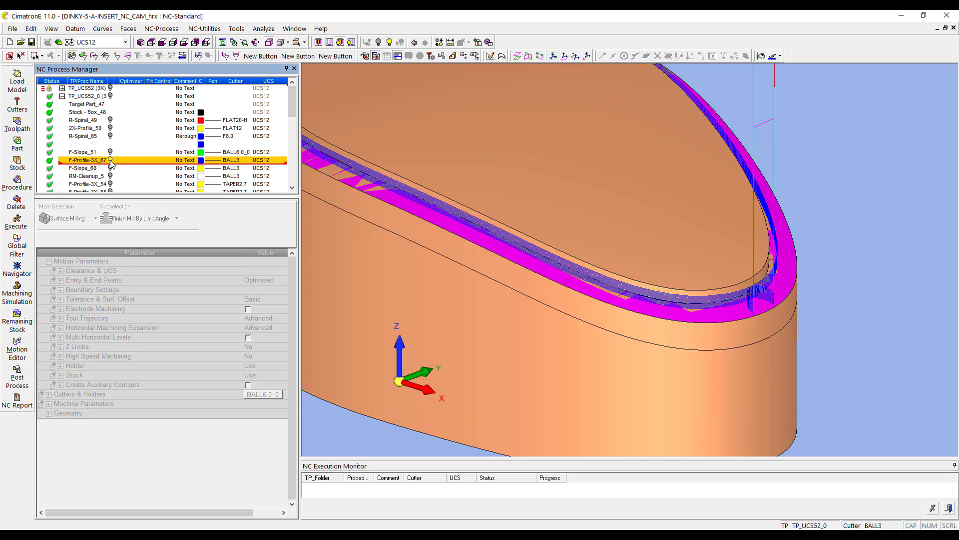
# - Display the F-Profile-3X_67 motions again and examine them along the narrow rim between heel and toe
pyautogui.scroll(-4, 736, 227)
pyautogui.scroll(4, 600, 205)
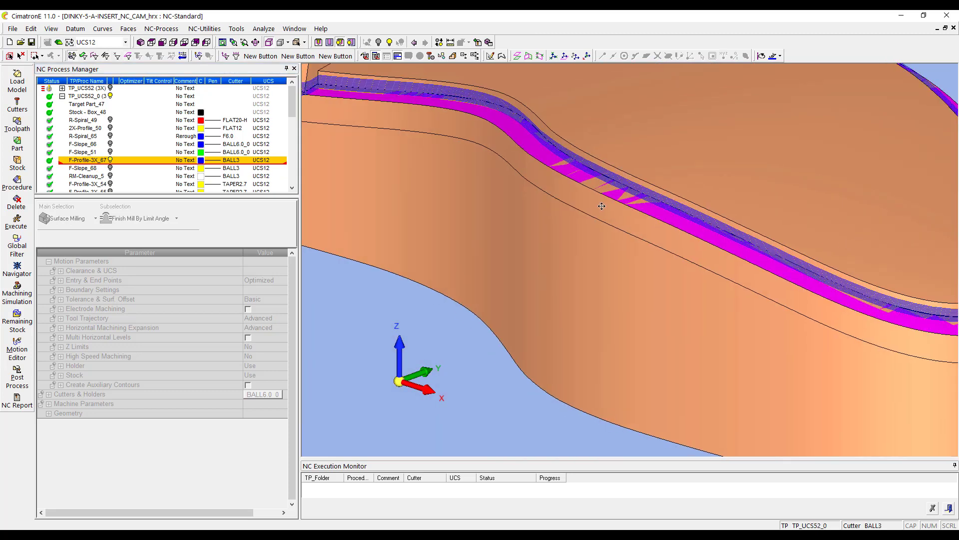
pyautogui.scroll(-4, 659, 226)
pyautogui.scroll(4, 550, 197)
pyautogui.scroll(4, 638, 229)
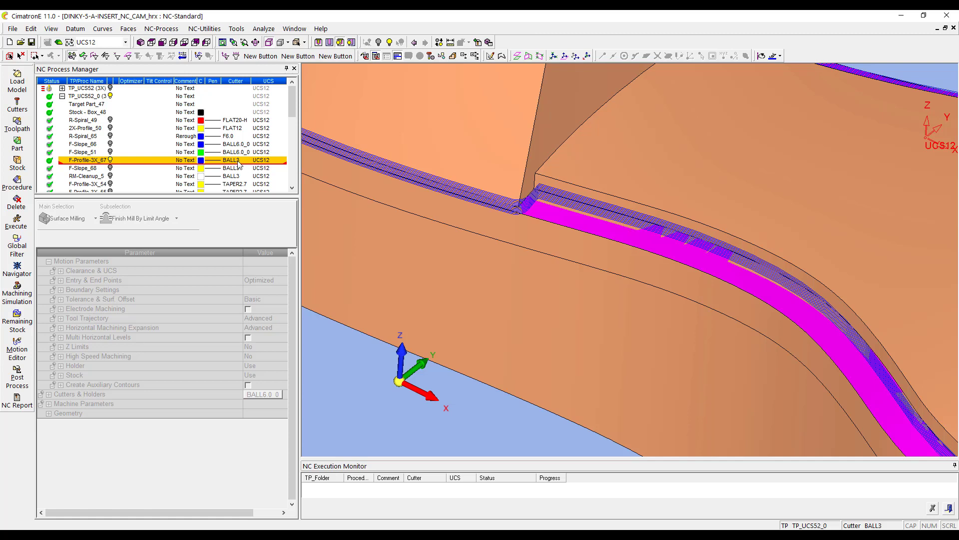
pyautogui.scroll(-8, 528, 221)
pyautogui.keyDown('ctrl'); pyautogui.moveTo(610, 263); pyautogui.dragTo(535, 223, button='middle'); pyautogui.keyUp('ctrl')
pyautogui.scroll(7, 744, 300)
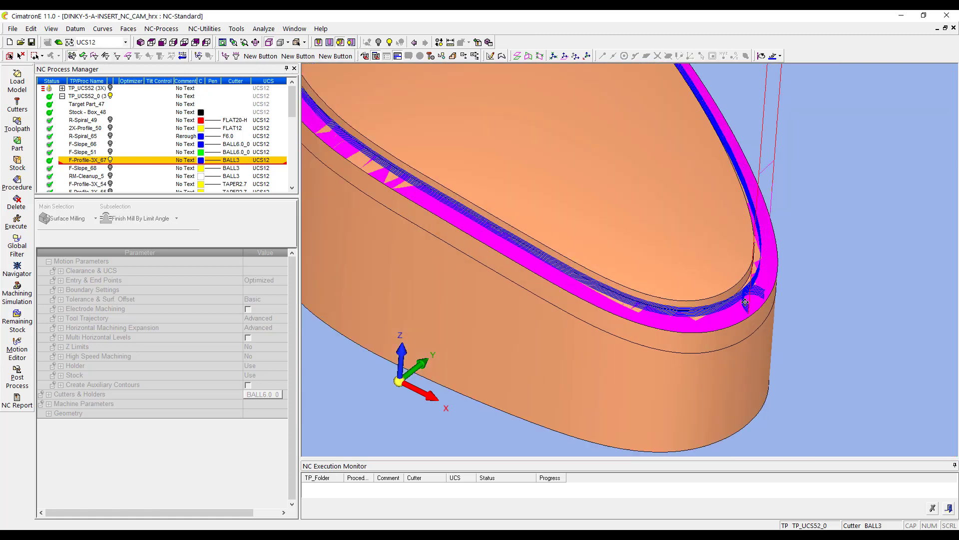
pyautogui.keyDown('ctrl'); pyautogui.moveTo(728, 278); pyautogui.dragTo(729, 260); pyautogui.keyUp('ctrl')
pyautogui.scroll(-2, 730, 260)
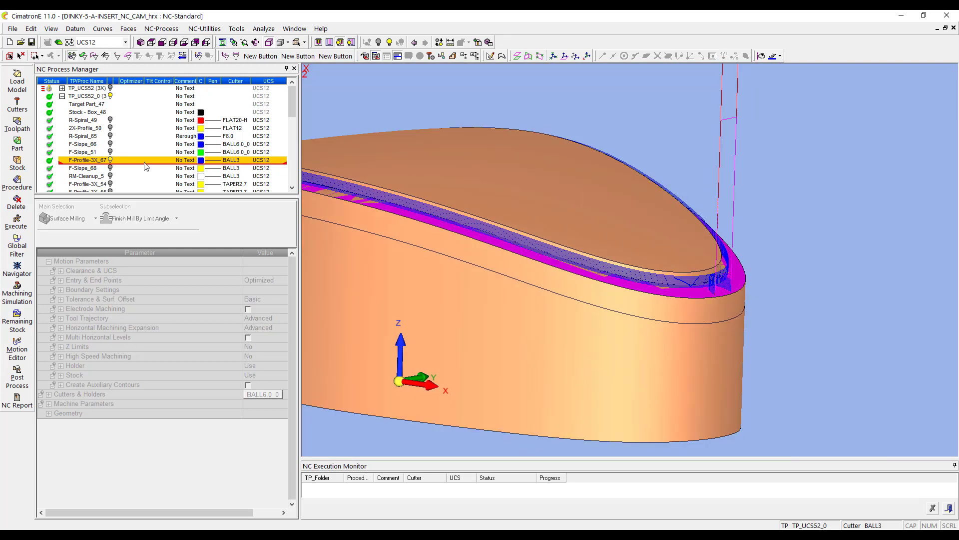
pyautogui.keyDown('ctrl'); pyautogui.moveTo(583, 236); pyautogui.dragTo(727, 208, button='middle'); pyautogui.keyUp('ctrl')
pyautogui.scroll(-4, 631, 207)
pyautogui.keyDown('ctrl'); pyautogui.moveTo(529, 205); pyautogui.dragTo(531, 236); pyautogui.keyUp('ctrl')
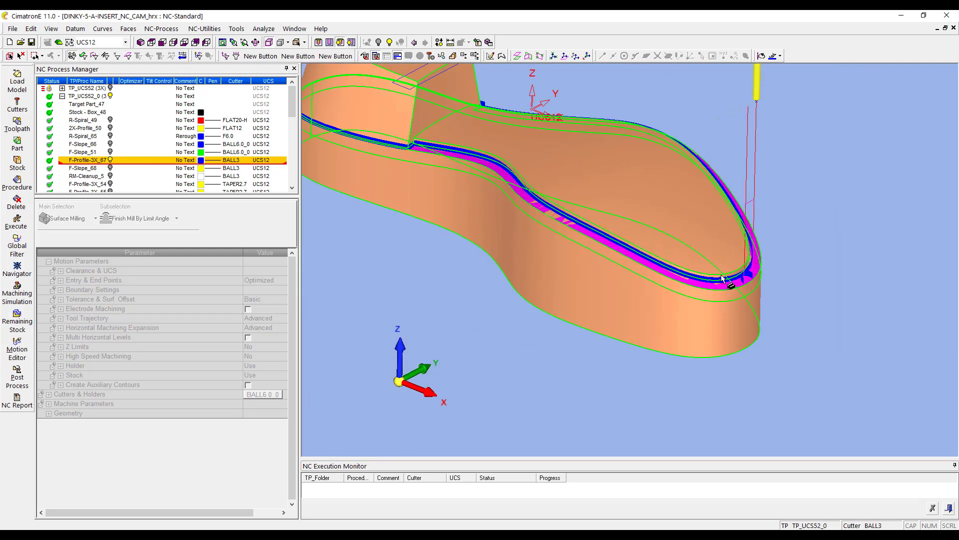
# - Inspect the F-Profile-3X_67 motions on the curved stretch of rim at the waist beside the heel
pyautogui.keyDown('ctrl'); pyautogui.moveTo(575, 129); pyautogui.dragTo(603, 155, button='middle'); pyautogui.keyUp('ctrl')
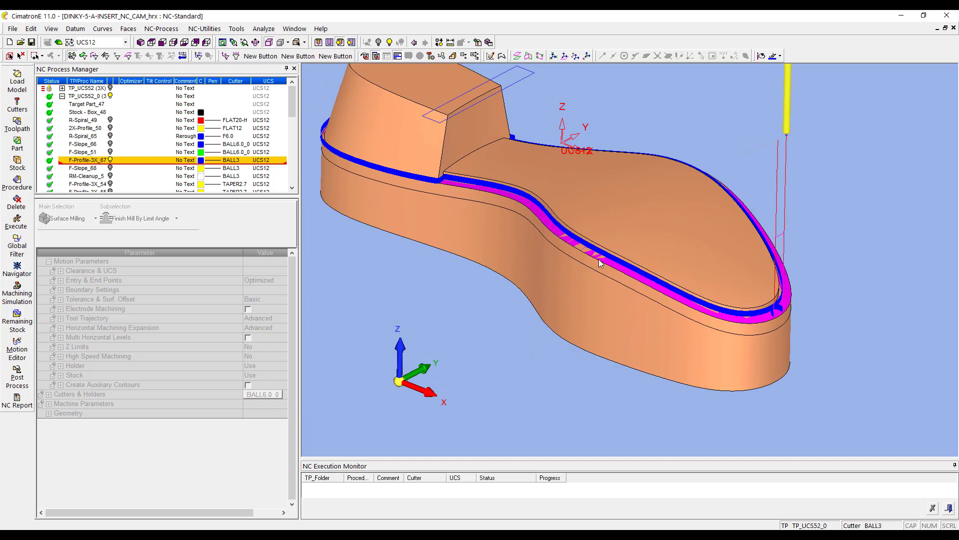
pyautogui.keyDown('ctrl'); pyautogui.moveTo(593, 242); pyautogui.dragTo(535, 213, button='right'); pyautogui.keyUp('ctrl')
pyautogui.keyDown('ctrl'); pyautogui.moveTo(425, 100); pyautogui.dragTo(546, 221, button='middle'); pyautogui.keyUp('ctrl')
pyautogui.keyDown('ctrl'); pyautogui.moveTo(546, 220); pyautogui.dragTo(517, 199); pyautogui.keyUp('ctrl')
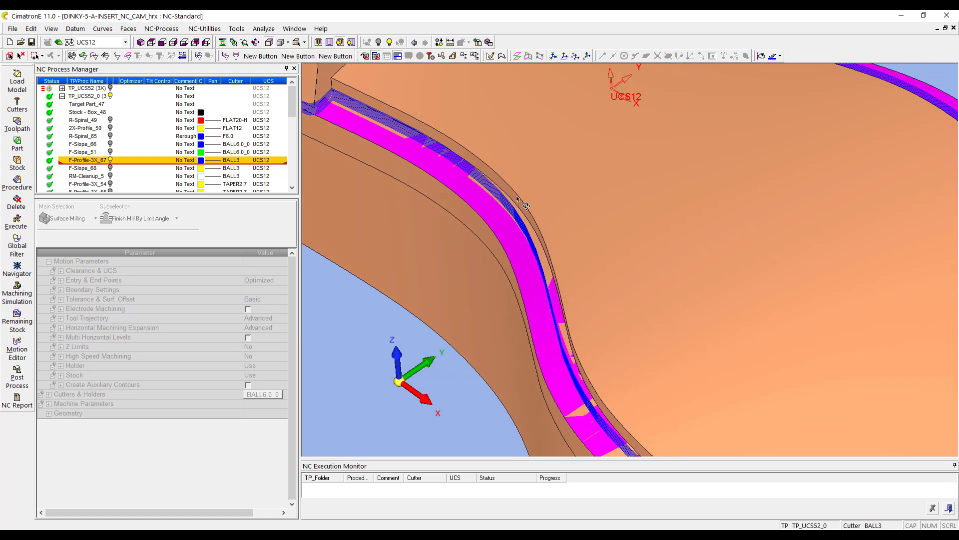
pyautogui.keyDown('ctrl'); pyautogui.moveTo(517, 199); pyautogui.dragTo(619, 197, button='middle'); pyautogui.keyUp('ctrl')
pyautogui.moveTo(443, 111)
pyautogui.keyDown('ctrl'); pyautogui.mouseDown()
pyautogui.moveTo(454, 125)
pyautogui.moveTo(381, 130)
pyautogui.mouseUp(); pyautogui.keyUp('ctrl')
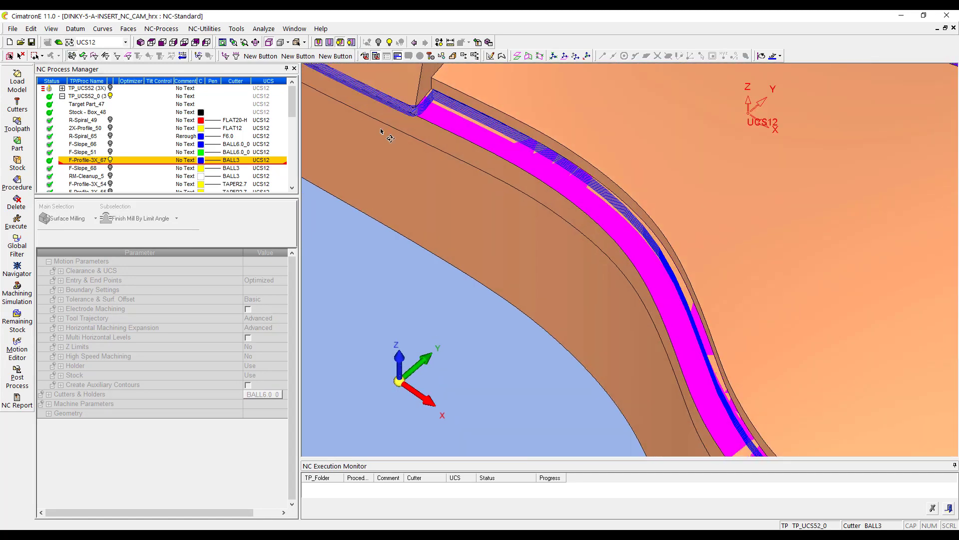
pyautogui.click(111, 161)
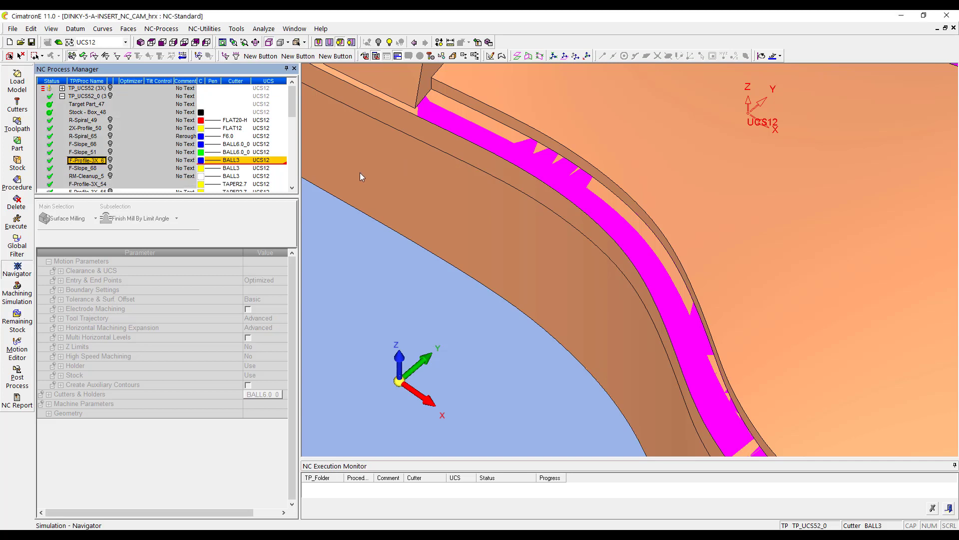
pyautogui.rightClick(373, 167)
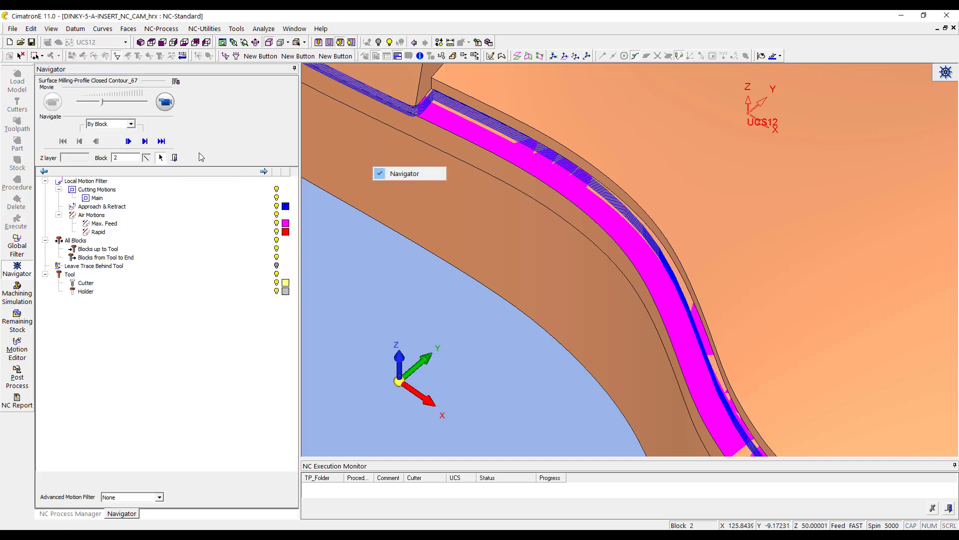
pyautogui.click(407, 174)
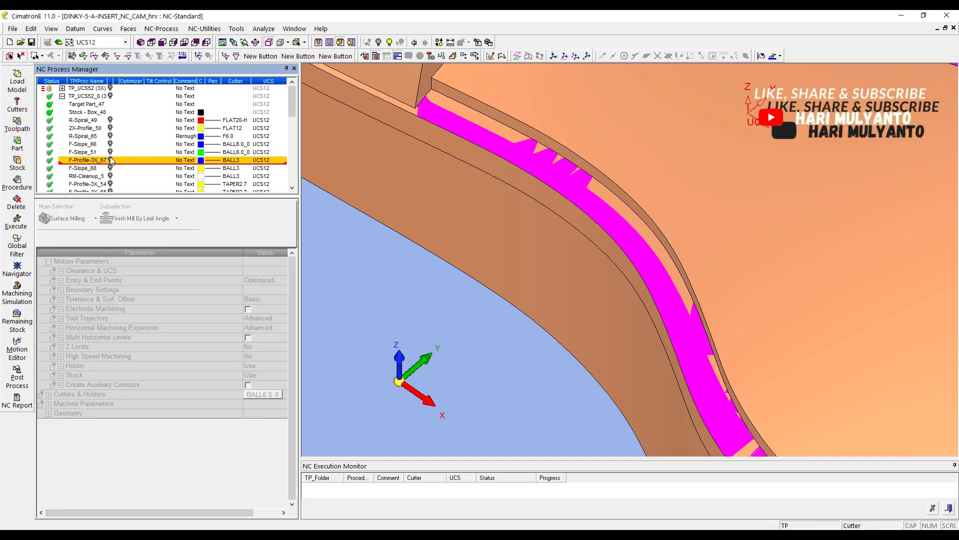
# - Open the Navigator for F-Profile-3X_67 and place the cutter on a motion beside the heel corner
pyautogui.click(111, 160)
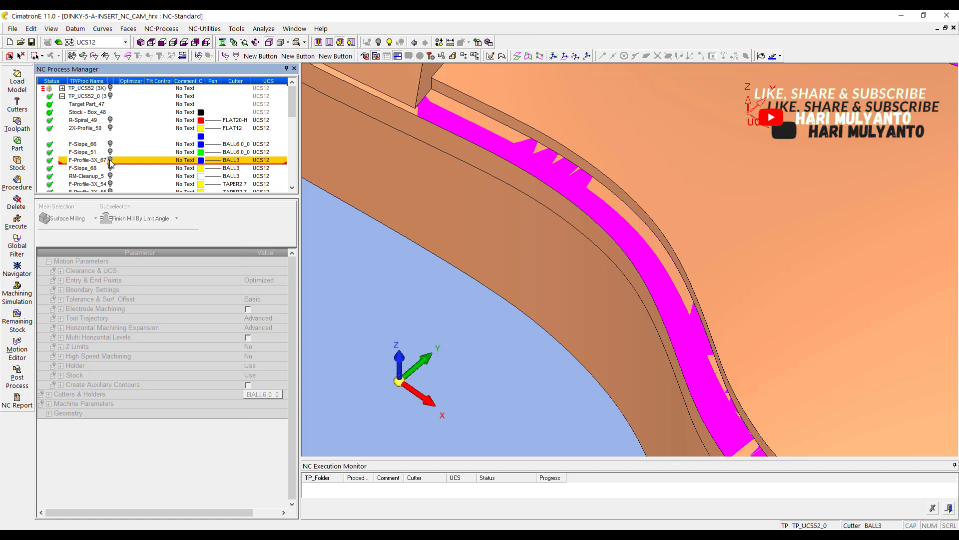
pyautogui.click(17, 270)
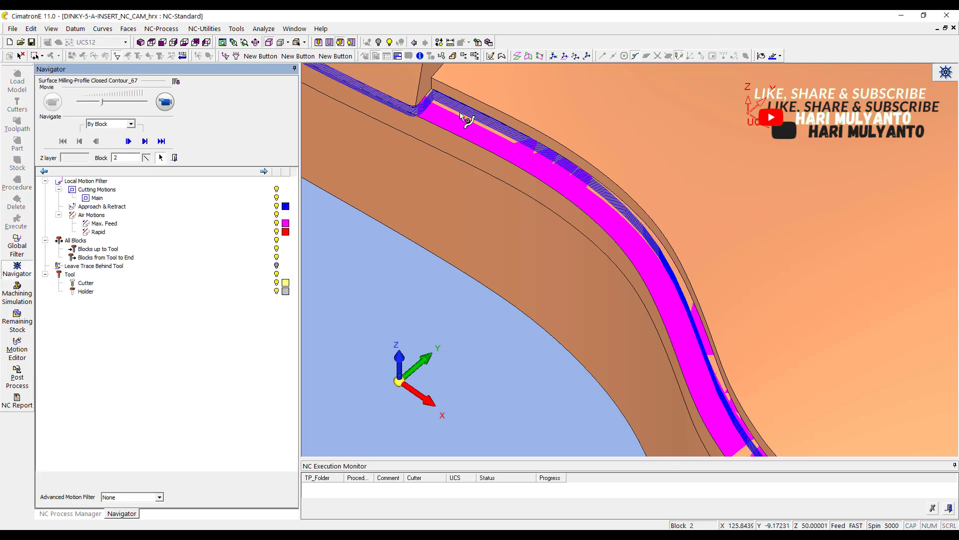
pyautogui.moveTo(465, 119); pyautogui.dragTo(484, 130, button='middle')
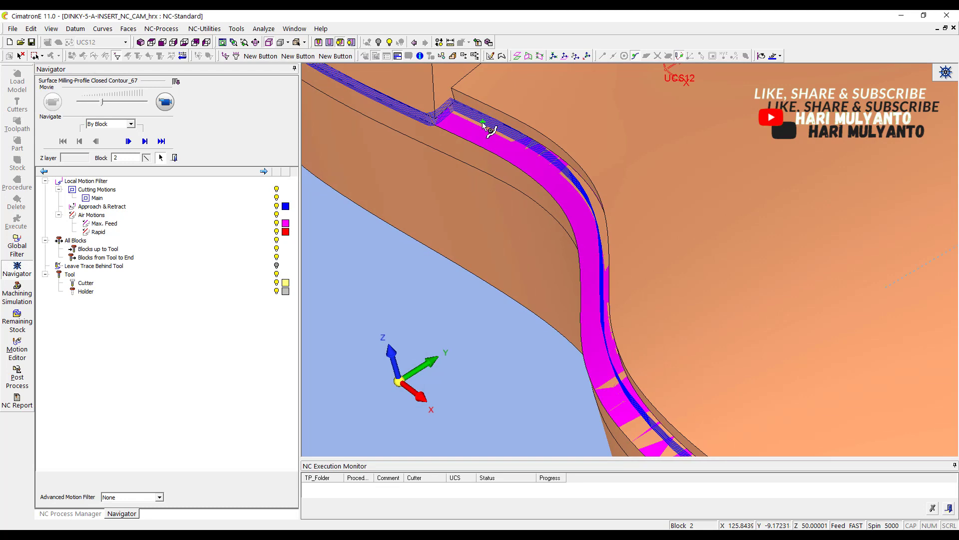
pyautogui.click(482, 124)
pyautogui.scroll(5, 482, 123)
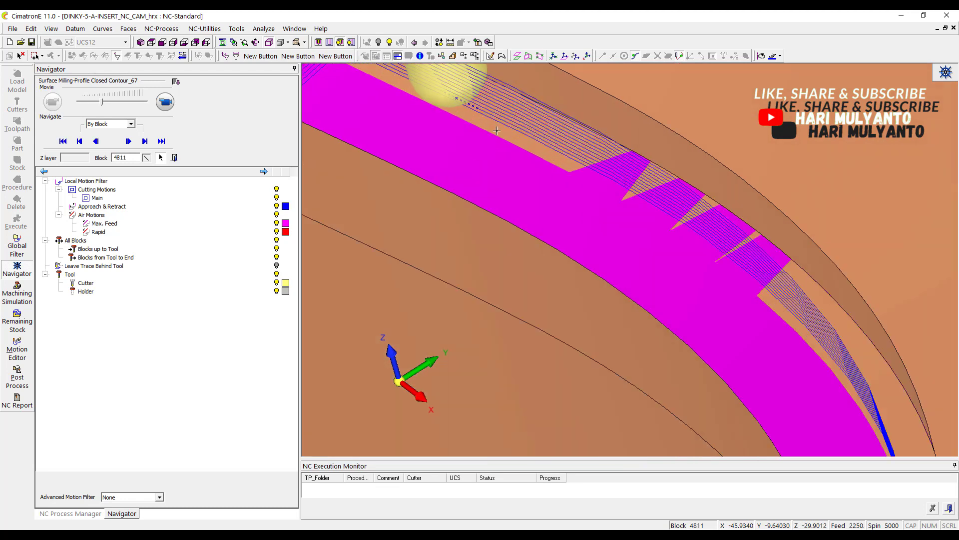
# - Examine how the ball cutter meets the narrow rim from several angles, and close the Navigator
pyautogui.moveTo(482, 124); pyautogui.dragTo(564, 170, button='middle')
pyautogui.scroll(-3, 518, 100)
pyautogui.scroll(3, 575, 180)
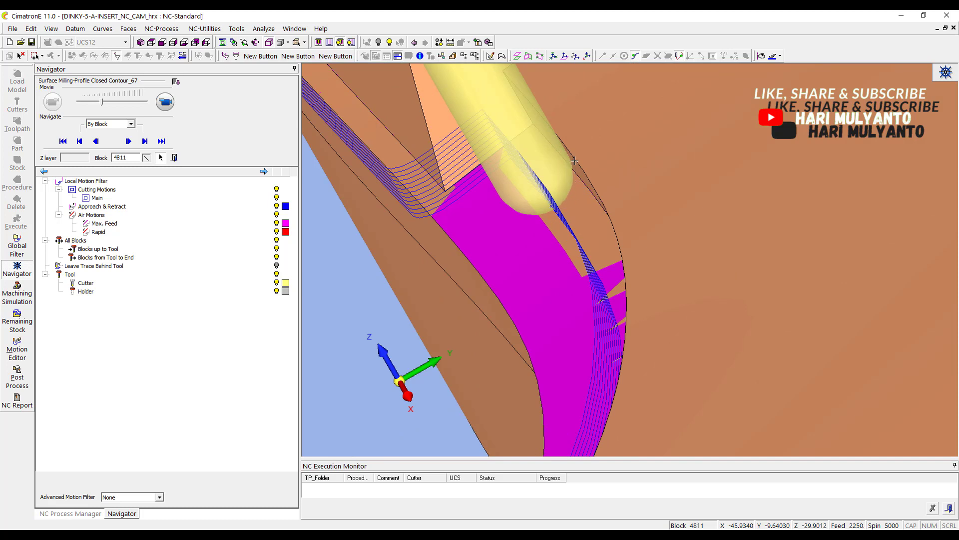
pyautogui.moveTo(588, 198); pyautogui.dragTo(600, 181, button='middle')
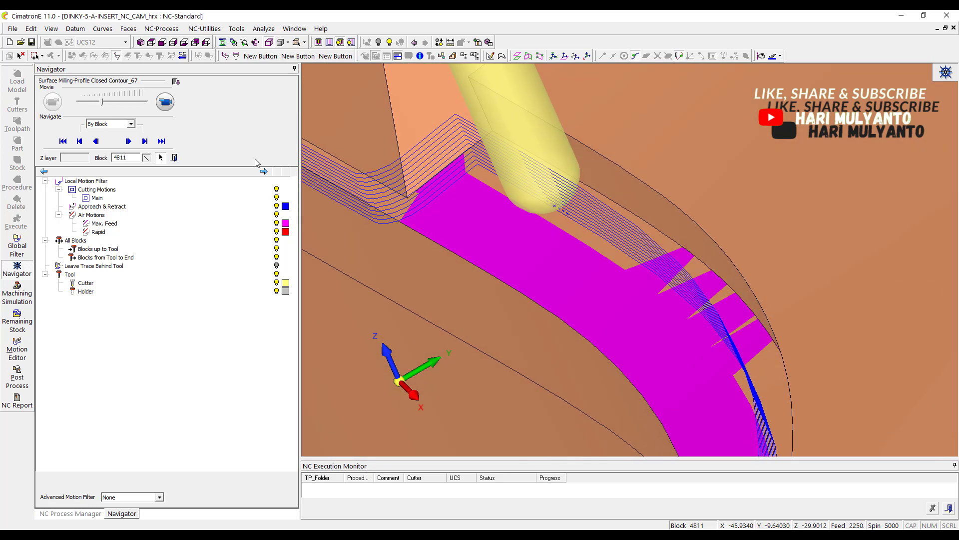
pyautogui.click(175, 157)
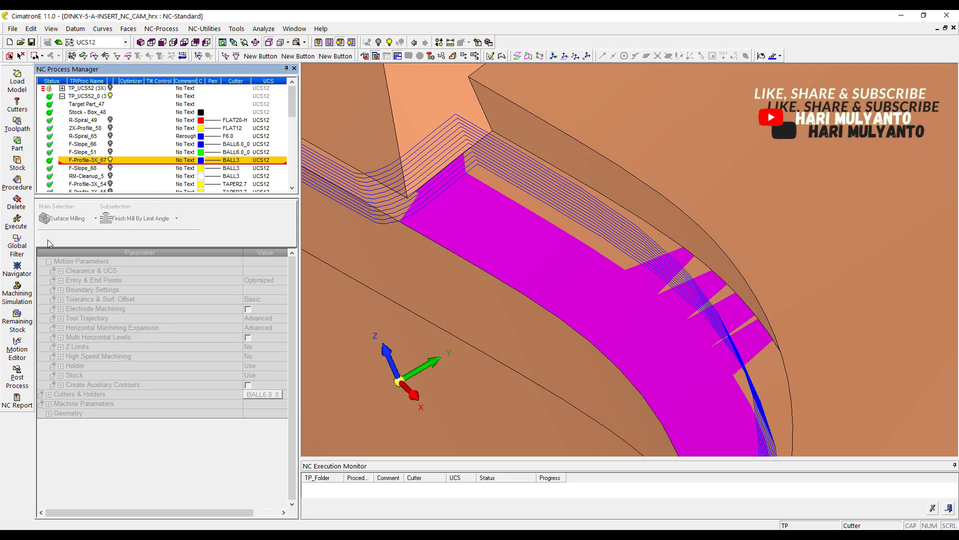
# - Show the remaining stock after the F-Profile-3X_67 procedure, fully opaque and coloured yellow
pyautogui.click(17, 322)
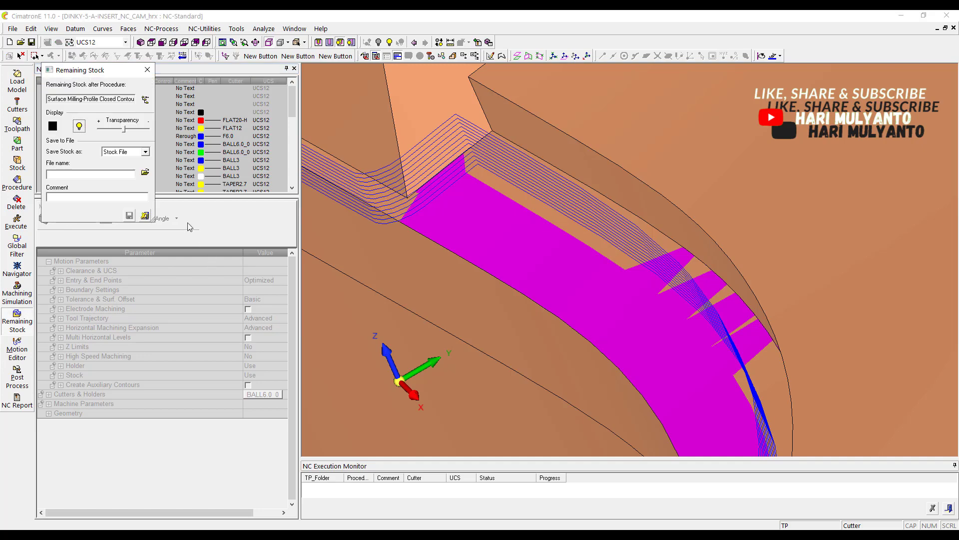
pyautogui.click(79, 126)
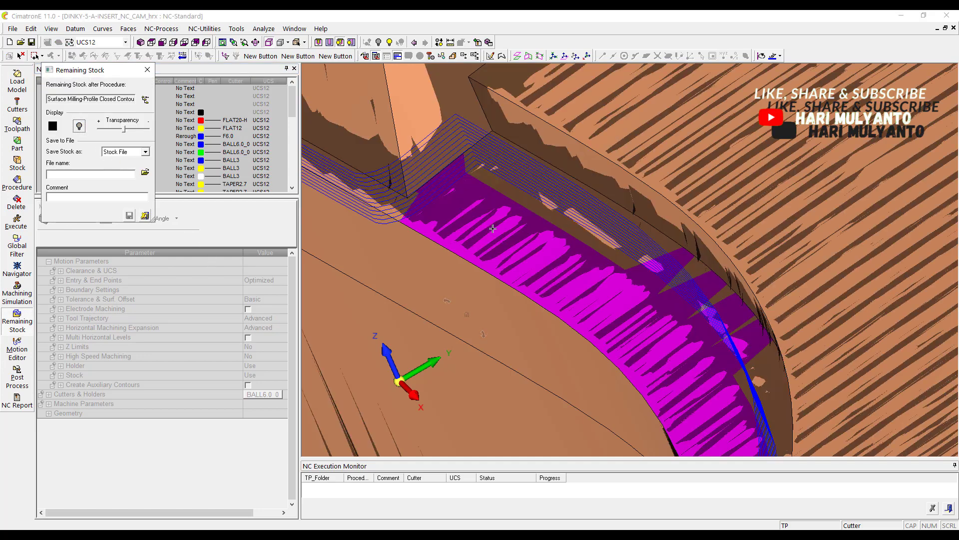
pyautogui.keyDown('ctrl'); pyautogui.moveTo(565, 230); pyautogui.dragTo(474, 209); pyautogui.keyUp('ctrl')
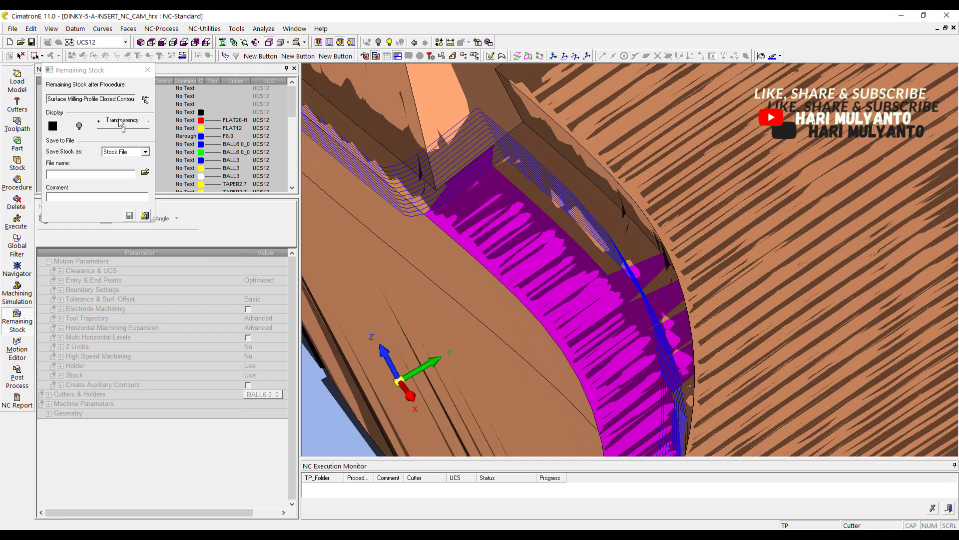
pyautogui.moveTo(126, 132); pyautogui.dragTo(157, 138)
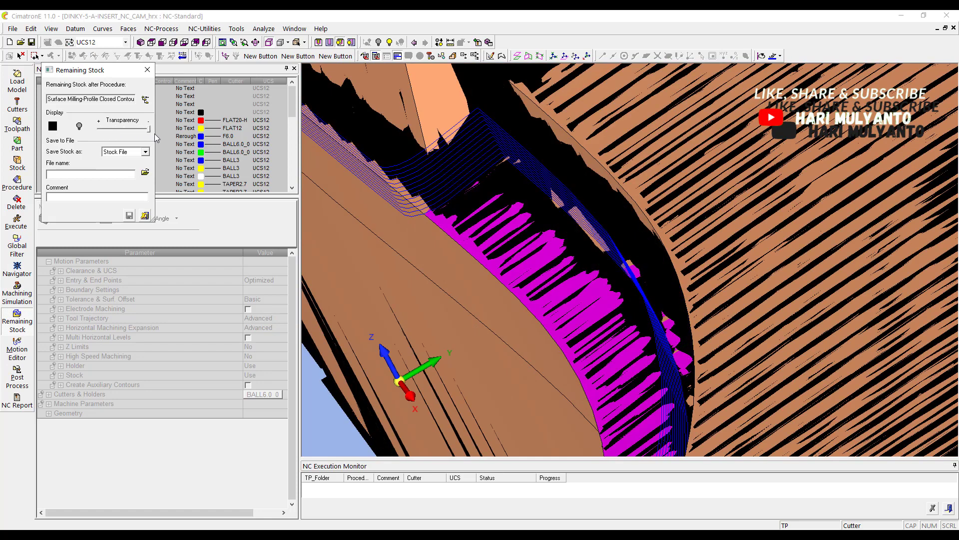
pyautogui.click(52, 125)
pyautogui.click(63, 141)
# - Examine the yellow remaining stock around the heel corner and rim, and close the Remaining Stock dialog
pyautogui.keyDown('ctrl'); pyautogui.moveTo(400, 200); pyautogui.dragTo(562, 217); pyautogui.keyUp('ctrl')
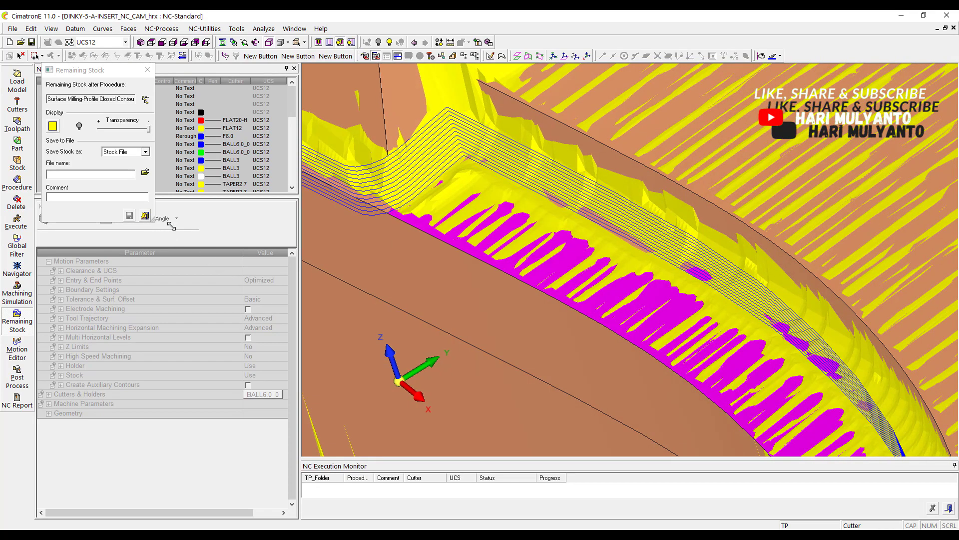
pyautogui.keyDown('ctrl'); pyautogui.moveTo(602, 173); pyautogui.dragTo(580, 217); pyautogui.keyUp('ctrl')
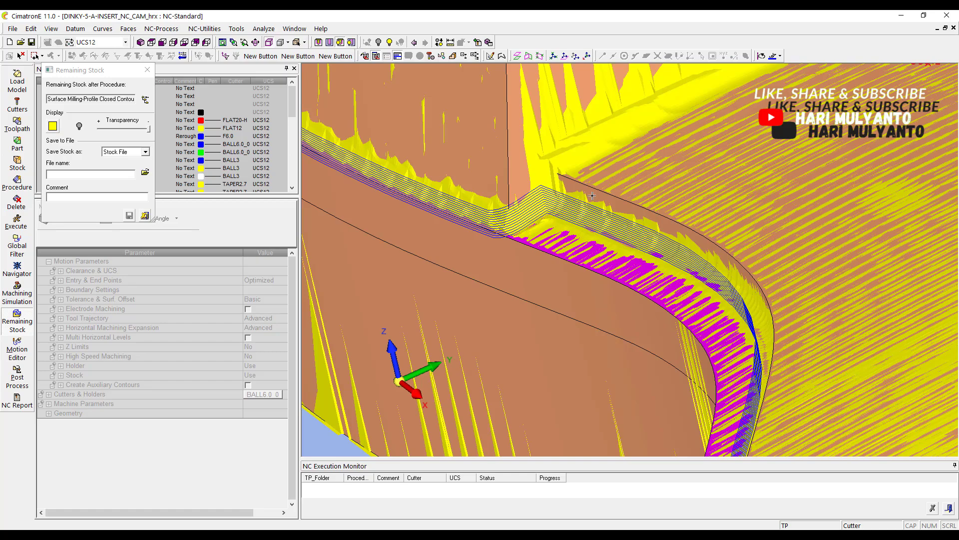
pyautogui.keyDown('ctrl'); pyautogui.moveTo(585, 218); pyautogui.dragTo(589, 203); pyautogui.keyUp('ctrl')
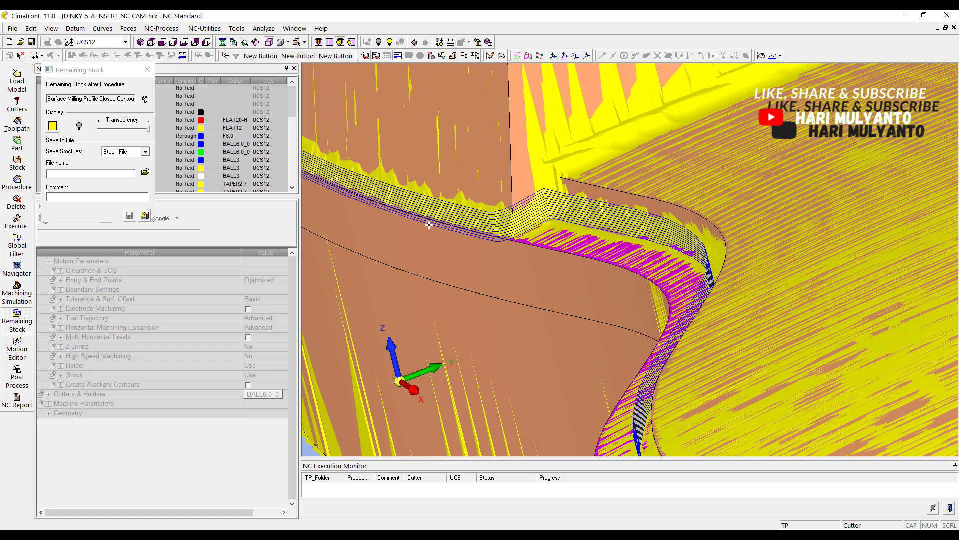
pyautogui.click(144, 216)
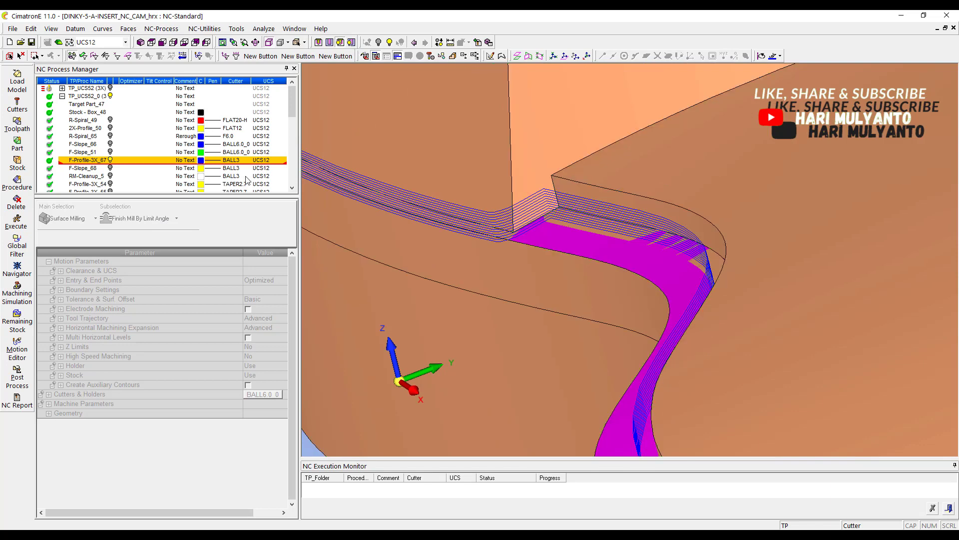
# - Display the F-Slope_68 motions instead of F-Profile-3X_67 and examine them on the narrow rim beside the heel
pyautogui.click(108, 168)
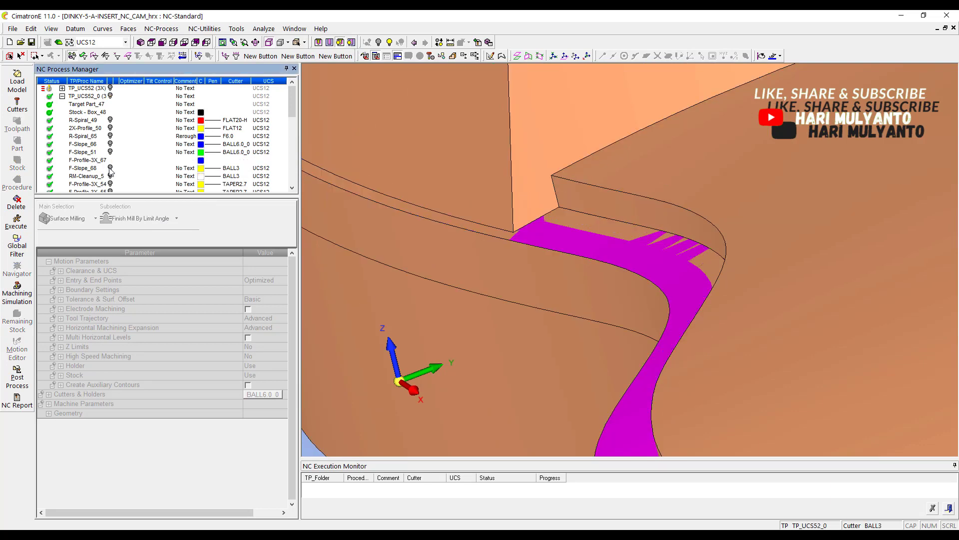
pyautogui.scroll(-6, 608, 248)
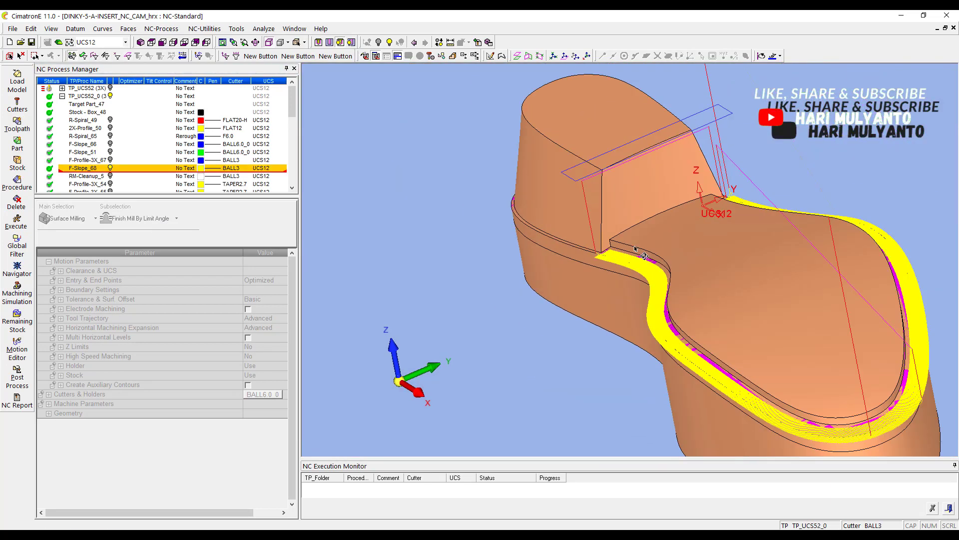
pyautogui.keyDown('ctrl'); pyautogui.moveTo(642, 250); pyautogui.dragTo(656, 264); pyautogui.keyUp('ctrl')
pyautogui.scroll(4, 608, 247)
pyautogui.scroll(3, 607, 250)
pyautogui.keyDown('ctrl'); pyautogui.moveTo(606, 253); pyautogui.dragTo(525, 210, button='middle'); pyautogui.keyUp('ctrl')
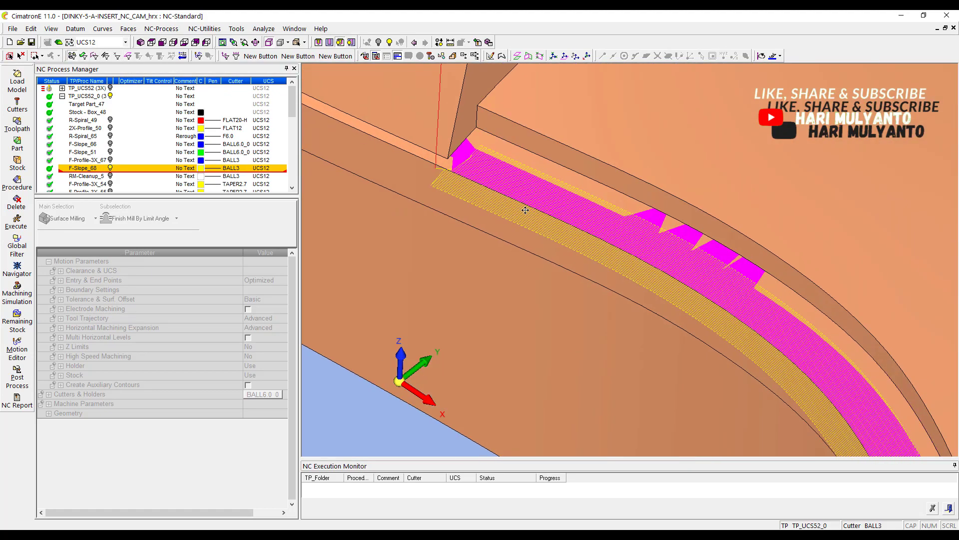
pyautogui.keyDown('ctrl'); pyautogui.moveTo(524, 210); pyautogui.dragTo(509, 214); pyautogui.keyUp('ctrl')
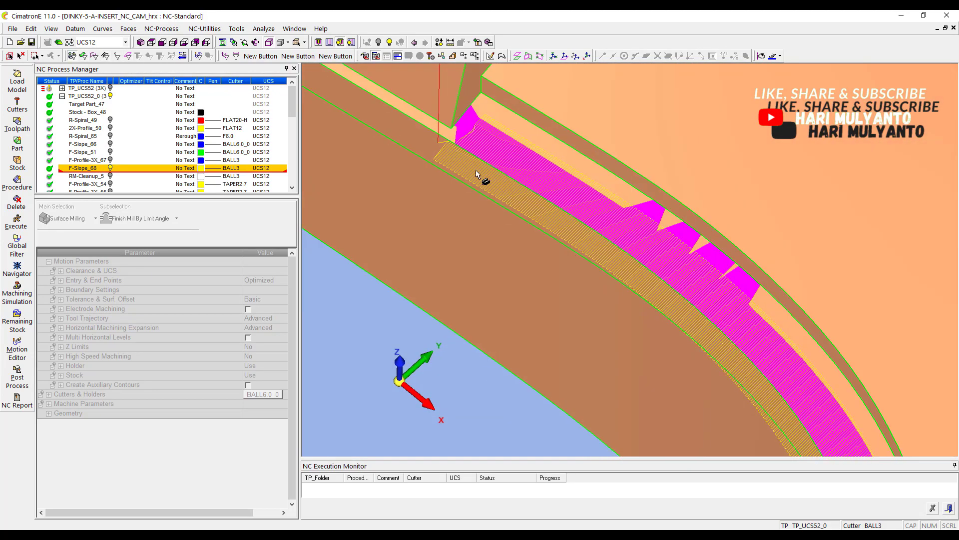
pyautogui.keyDown('ctrl'); pyautogui.moveTo(557, 174); pyautogui.dragTo(633, 283, button='middle'); pyautogui.keyUp('ctrl')
pyautogui.keyDown('ctrl'); pyautogui.moveTo(634, 282); pyautogui.dragTo(619, 245); pyautogui.keyUp('ctrl')
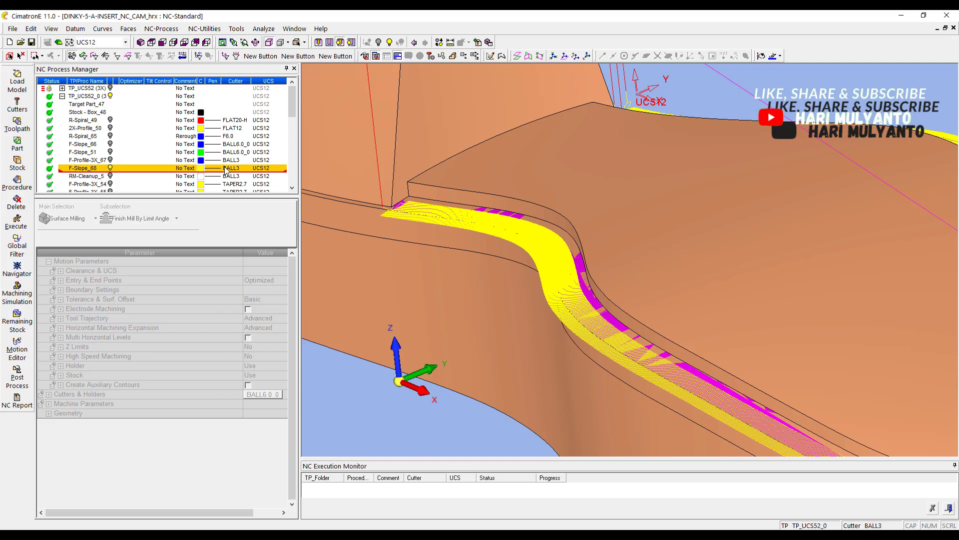
# - Display the RM-Cleanup_52 motions instead of F-Slope_68 and examine them where the heel meets the sole
pyautogui.click(115, 176)
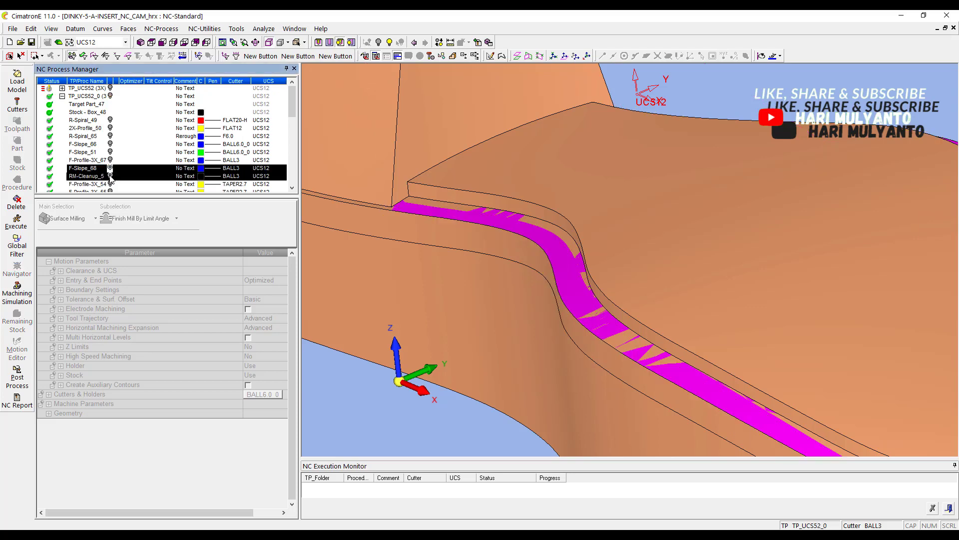
pyautogui.keyDown('ctrl'); pyautogui.moveTo(502, 186); pyautogui.dragTo(622, 294, button='middle'); pyautogui.keyUp('ctrl')
pyautogui.scroll(5, 550, 255)
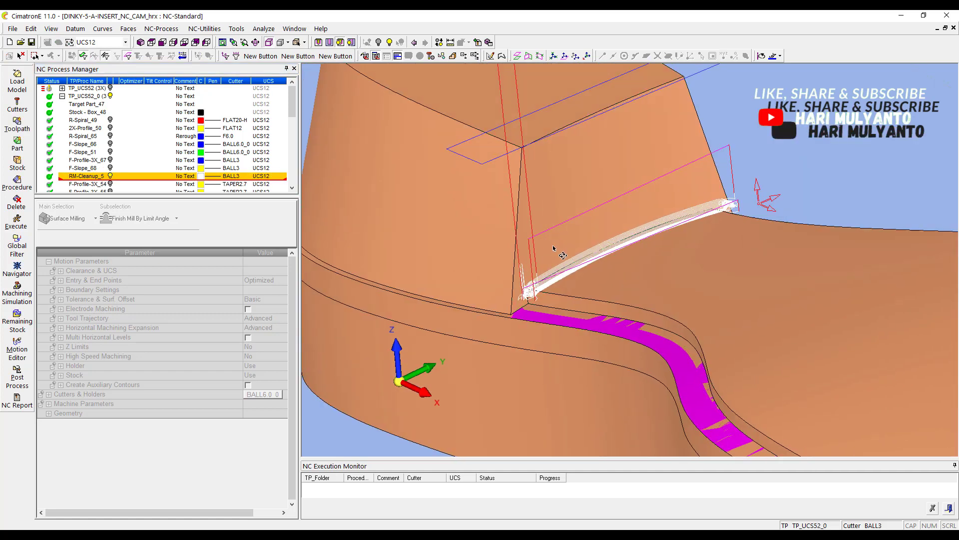
pyautogui.moveTo(543, 218); pyautogui.dragTo(479, 219, button='middle')
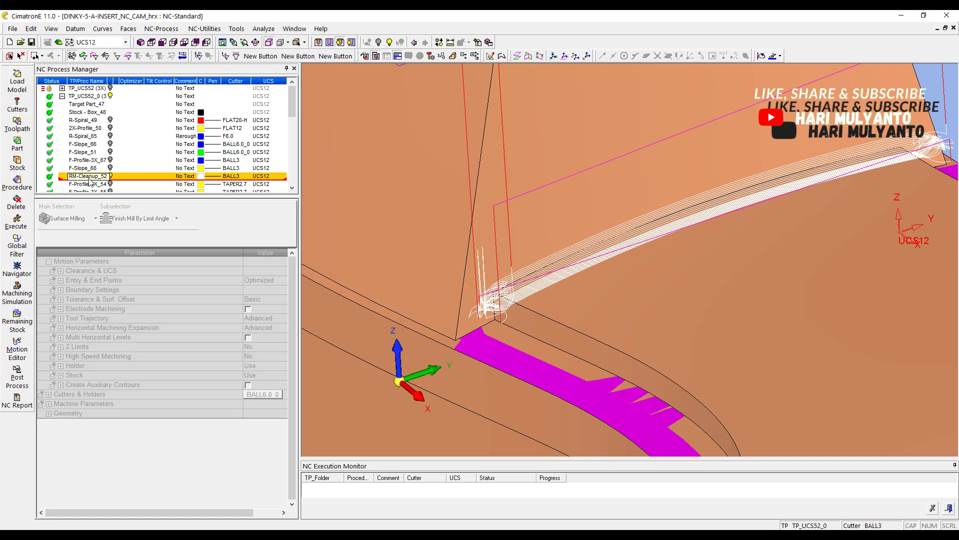
pyautogui.press('BackSpace')
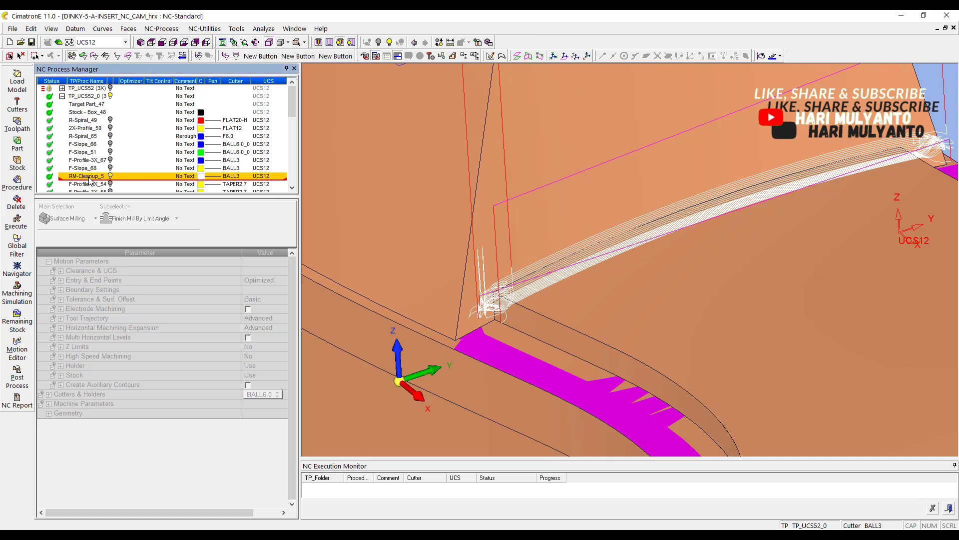
# - Open the RM-Cleanup_52 procedure, check its parameters and boundary contour in a top view, and close it
pyautogui.doubleClick(89, 181)
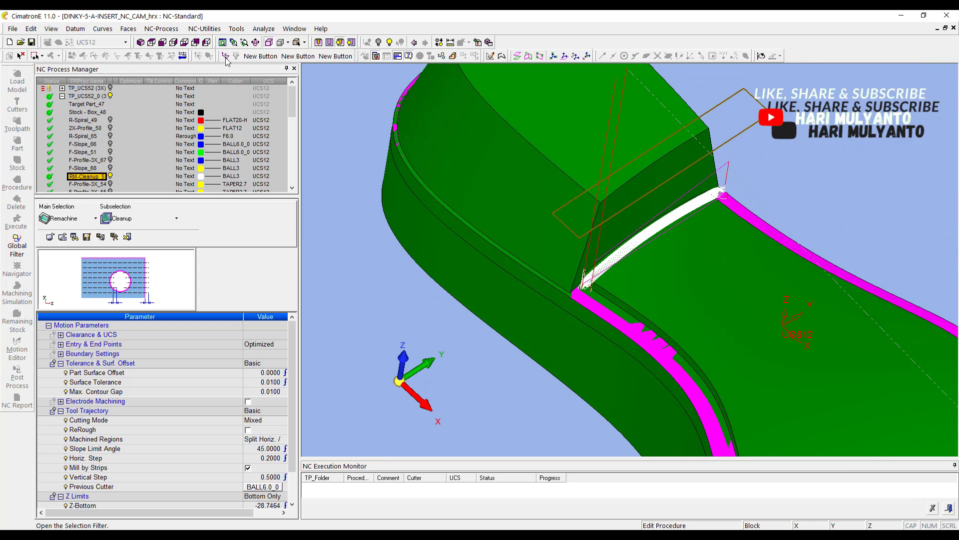
pyautogui.click(150, 43)
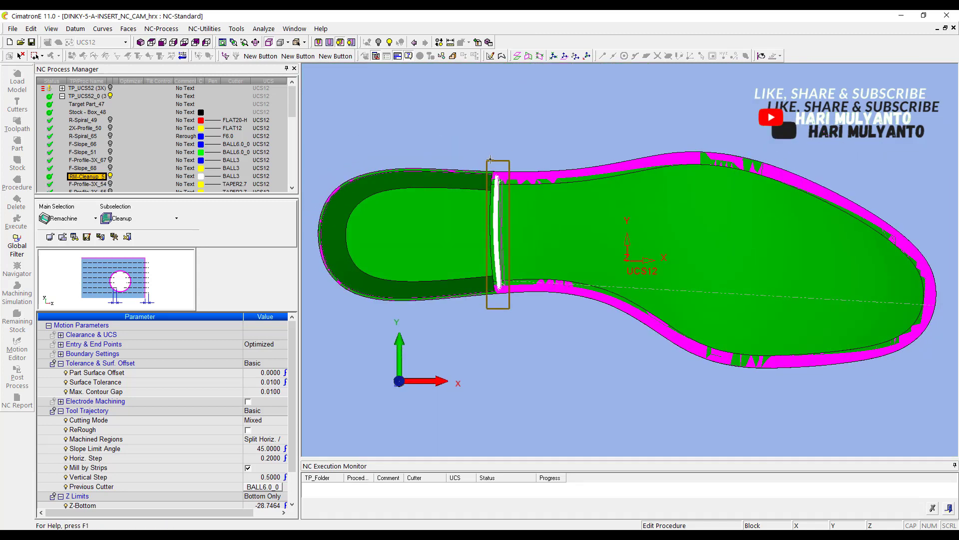
pyautogui.rightClick(538, 123)
pyautogui.click(560, 129)
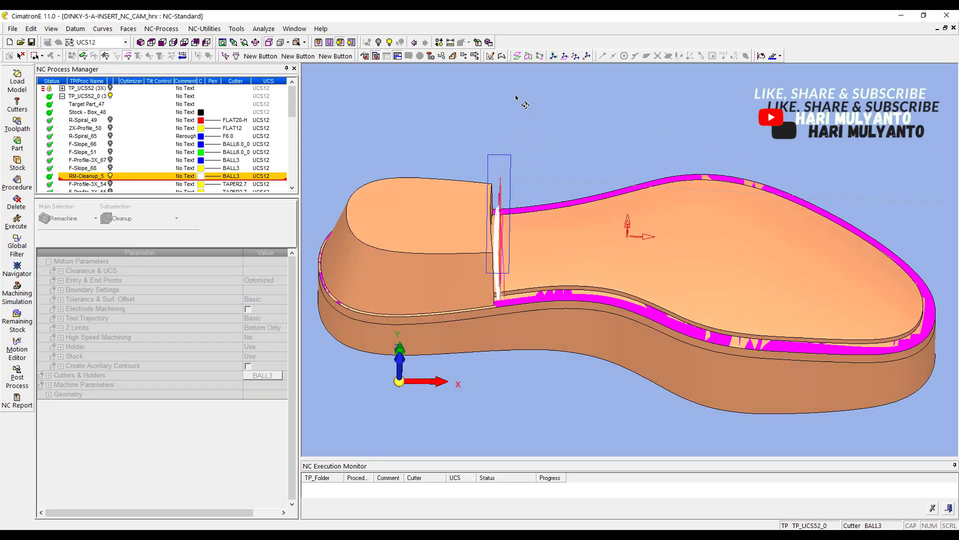
# - Display the F-Profile-3X_54 motions instead of RM-Cleanup_52 on the heel, and add the F-Profile-3X_55 motions
pyautogui.click(109, 184)
pyautogui.keyDown('ctrl'); pyautogui.moveTo(367, 218); pyautogui.dragTo(385, 131); pyautogui.keyUp('ctrl')
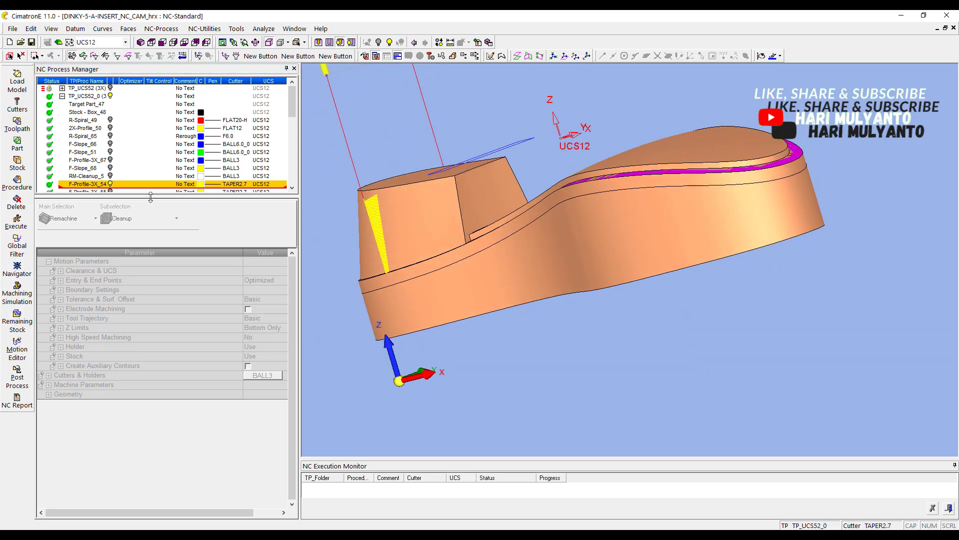
pyautogui.moveTo(293, 112); pyautogui.dragTo(294, 117)
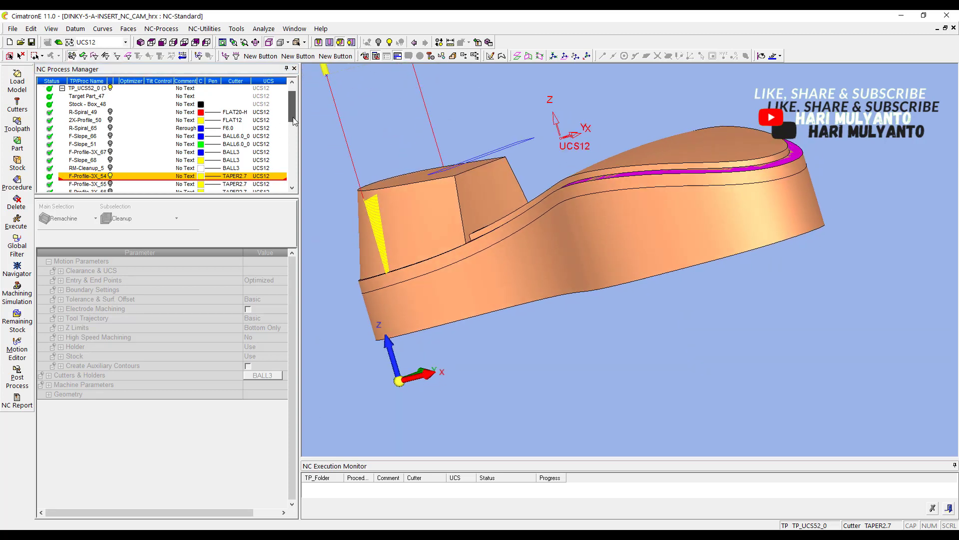
pyautogui.click(110, 184)
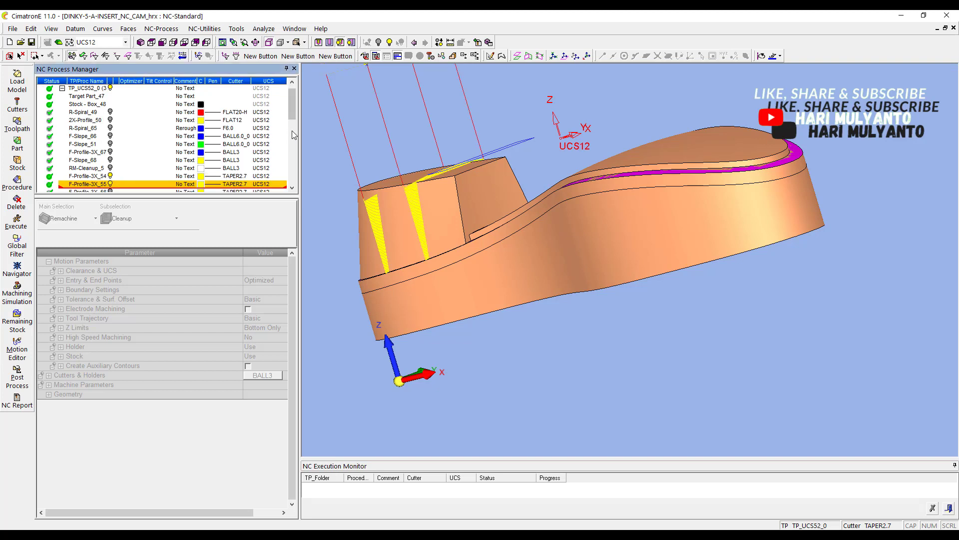
pyautogui.click(293, 155)
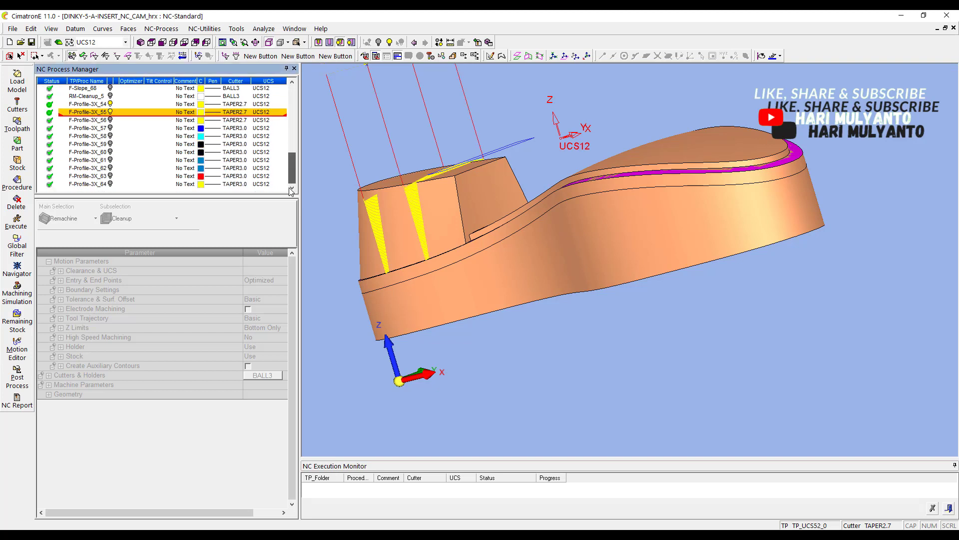
# - Open the F-Profile-3X_54 procedure and examine its approach extension and open contour across the heel
pyautogui.click(107, 104)
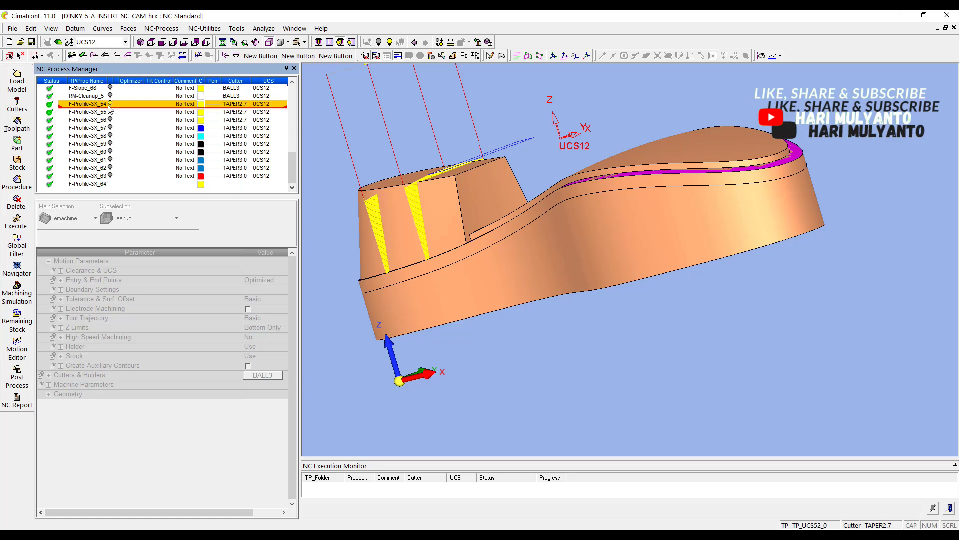
pyautogui.doubleClick(80, 105)
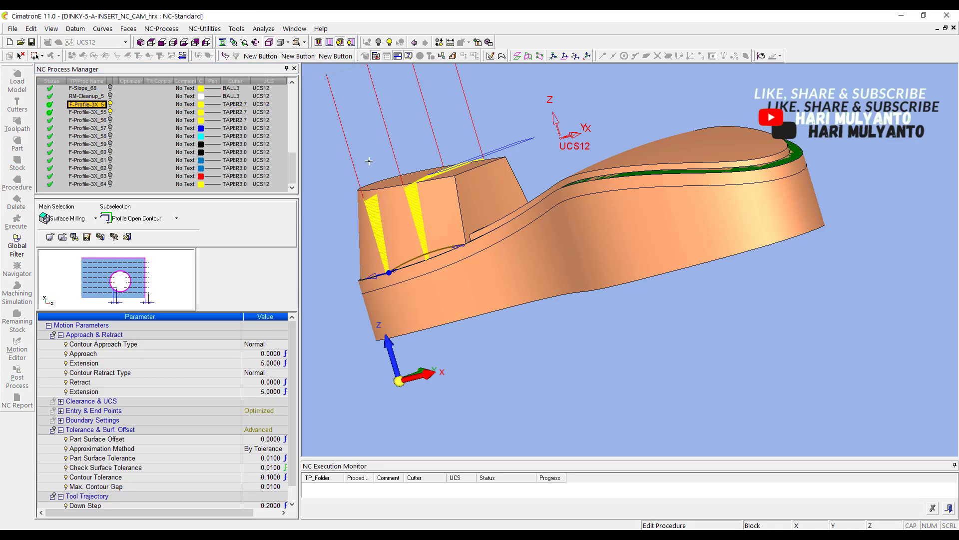
pyautogui.rightClick(372, 154)
pyautogui.click(389, 191)
pyautogui.click(113, 365)
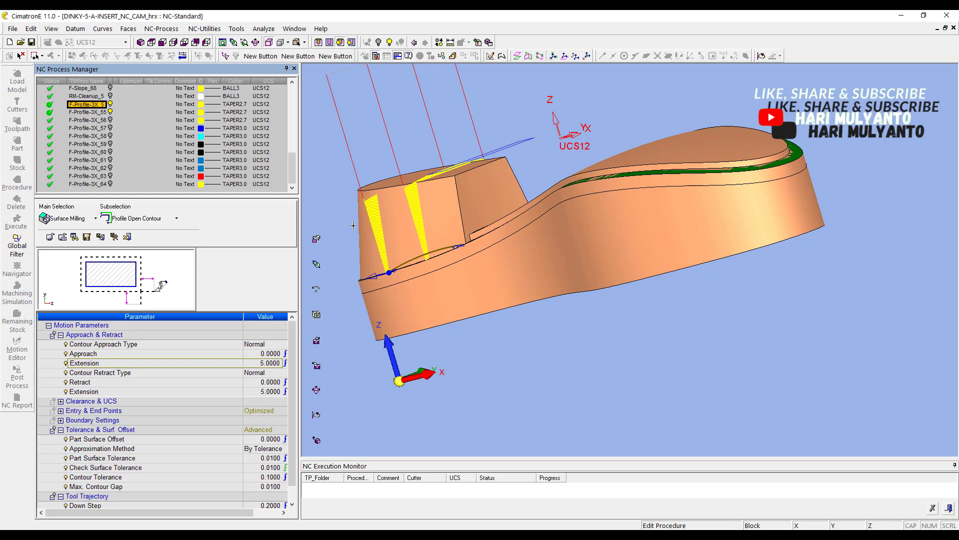
pyautogui.keyDown('ctrl'); pyautogui.moveTo(353, 226); pyautogui.dragTo(398, 230); pyautogui.keyUp('ctrl')
pyautogui.scroll(4, 505, 126)
pyautogui.keyDown('ctrl'); pyautogui.moveTo(390, 75); pyautogui.dragTo(420, 138, button='middle'); pyautogui.keyUp('ctrl')
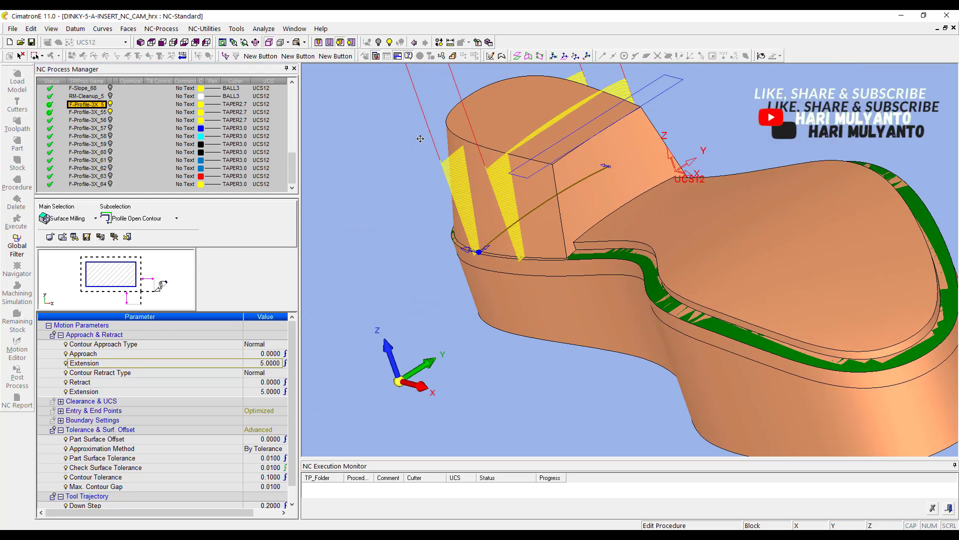
# - Play the F-Profile-3X_54 cutter motion in the Navigator from the outer edge of the heel groove, and exit the Navigator
pyautogui.rightClick(369, 120)
pyautogui.click(390, 158)
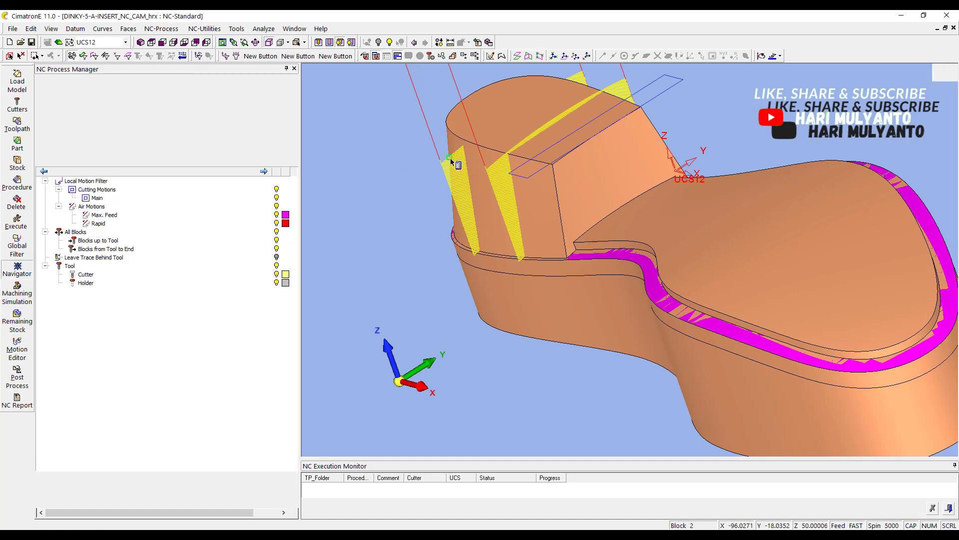
pyautogui.scroll(4, 450, 163)
pyautogui.scroll(2, 449, 163)
pyautogui.keyDown('ctrl'); pyautogui.moveTo(450, 162); pyautogui.dragTo(522, 245); pyautogui.keyUp('ctrl')
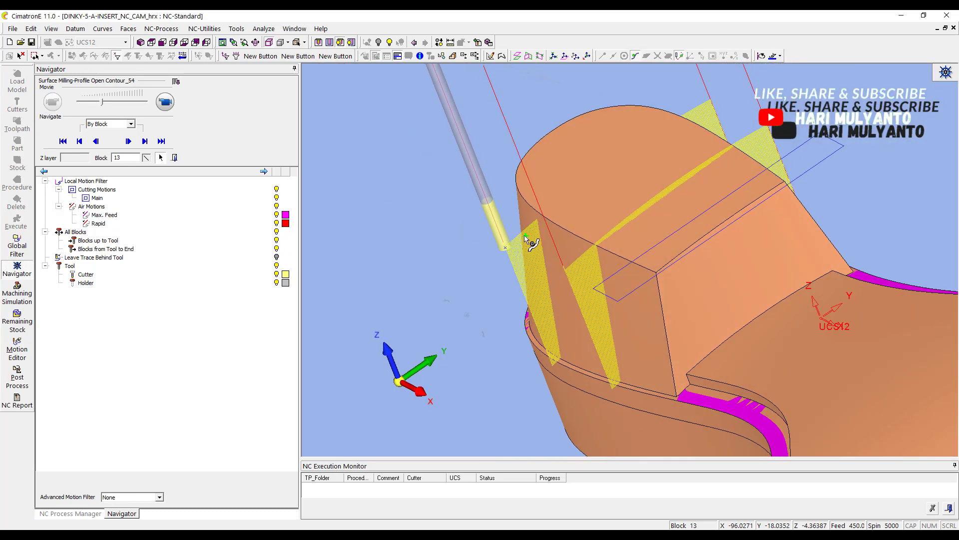
pyautogui.click(166, 103)
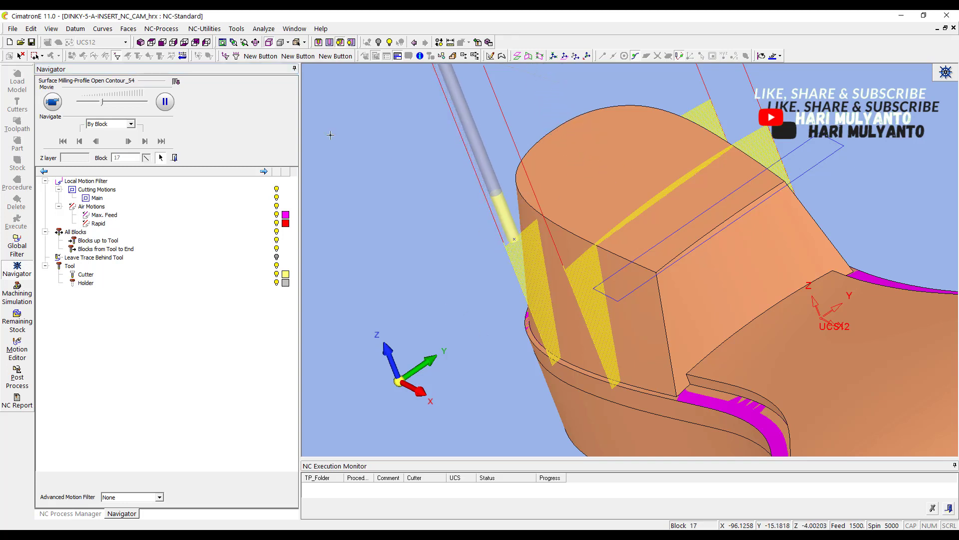
pyautogui.click(175, 157)
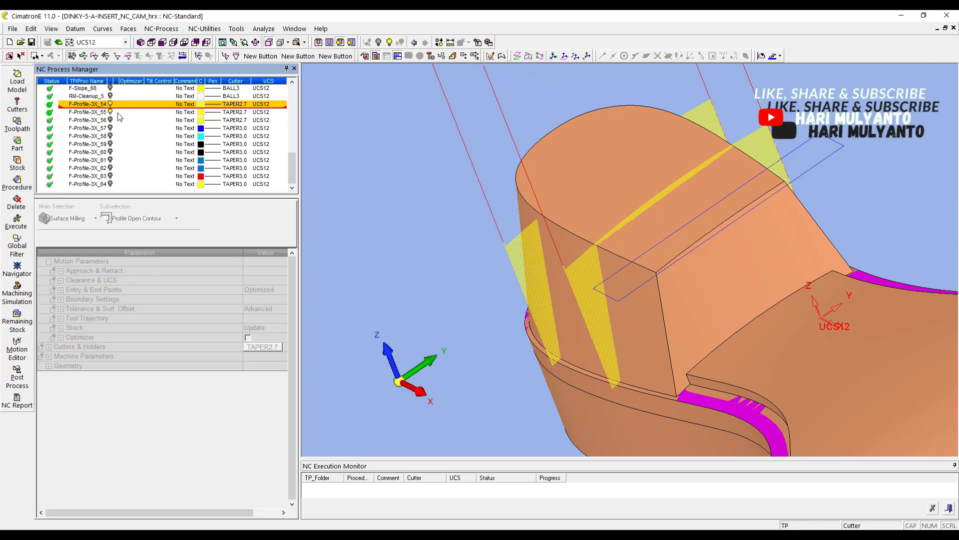
# - Show the remaining stock after F-Profile-3X_54 around the heel, and close the Remaining Stock dialog
pyautogui.click(10, 322)
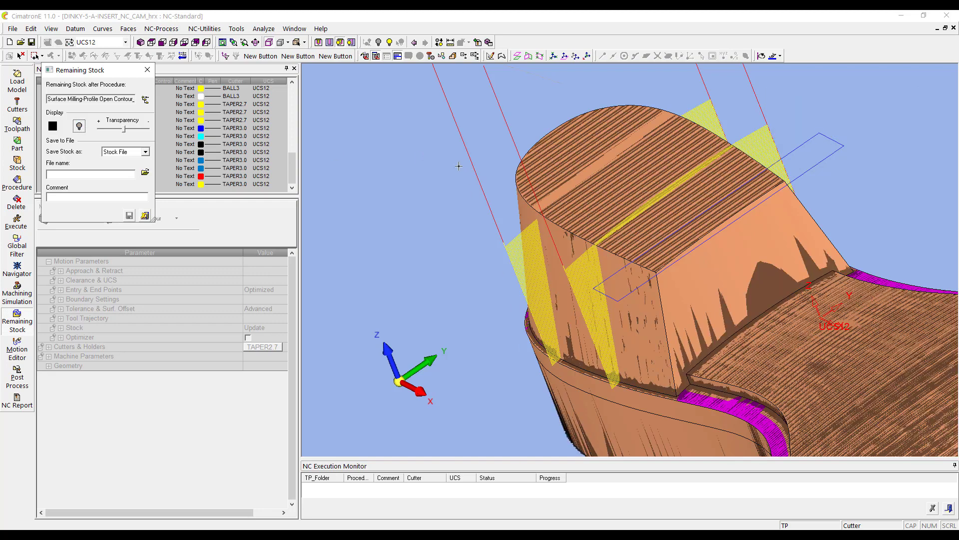
pyautogui.moveTo(438, 148); pyautogui.dragTo(458, 166, button='middle')
pyautogui.click(145, 215)
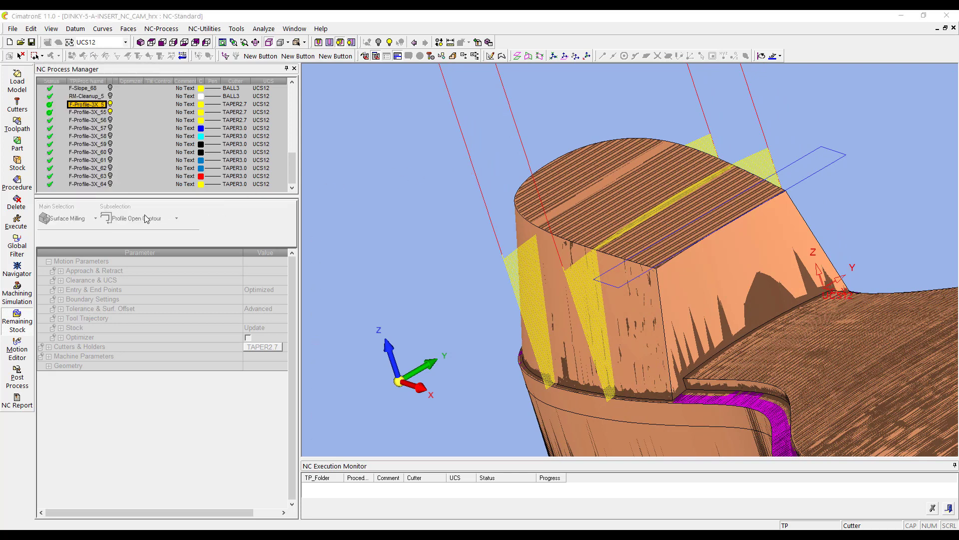
# - Display the F-Profile-3X_56 motions instead of F-Profile-3X_55, and hide the motions of F-Profile-3X_54 through F-Profile-3X_57
pyautogui.click(111, 113)
pyautogui.click(111, 120)
pyautogui.scroll(-5, 446, 129)
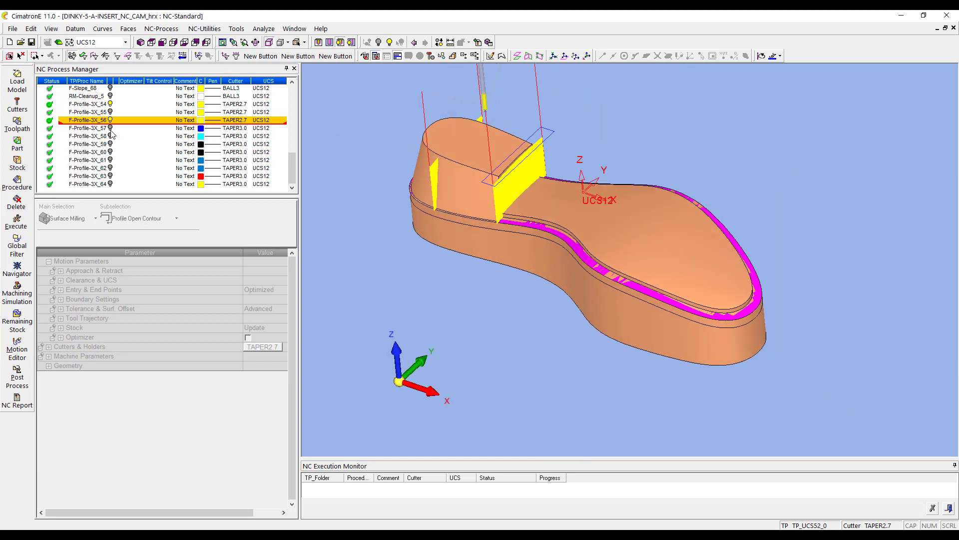
pyautogui.click(87, 103)
pyautogui.keyDown('shift'); pyautogui.click(140, 128); pyautogui.keyUp('shift')
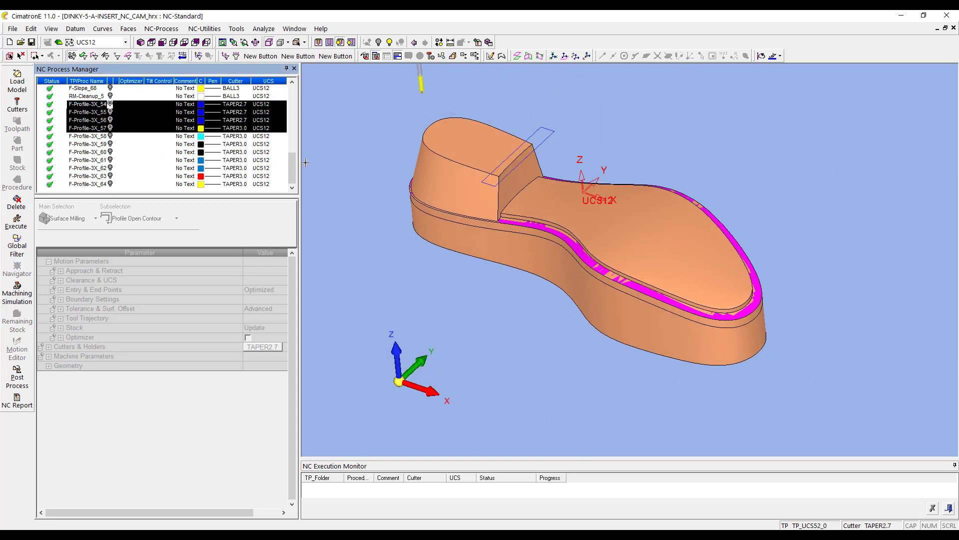
# - Launch a Standard machining simulation of the whole TP_UCS52_0 toolpath with Current Stock material removal
pyautogui.moveTo(294, 170); pyautogui.dragTo(293, 136)
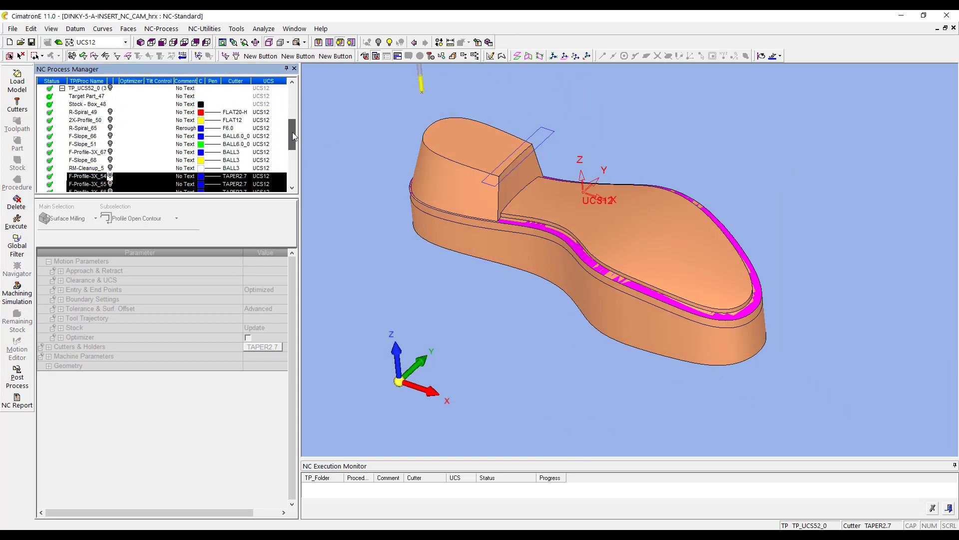
pyautogui.click(82, 90)
pyautogui.click(17, 291)
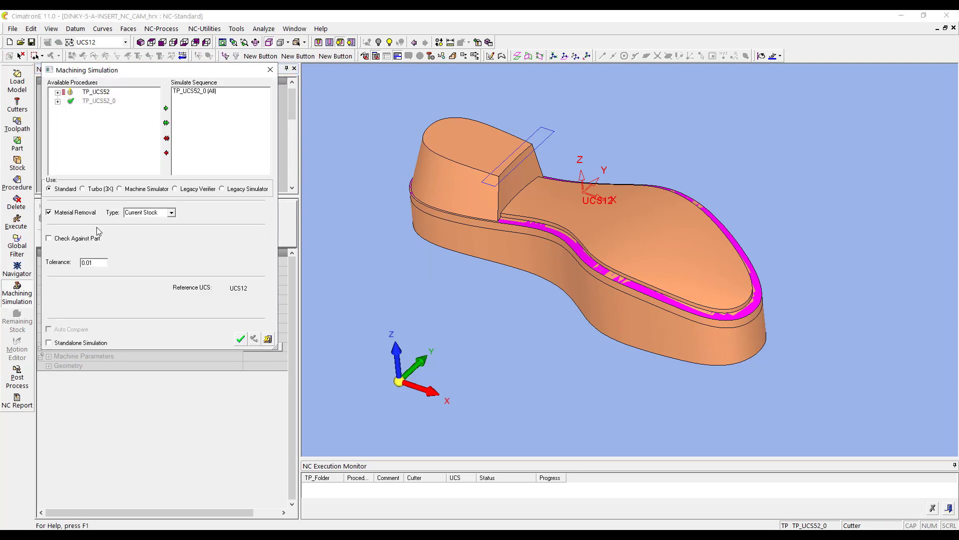
pyautogui.click(241, 339)
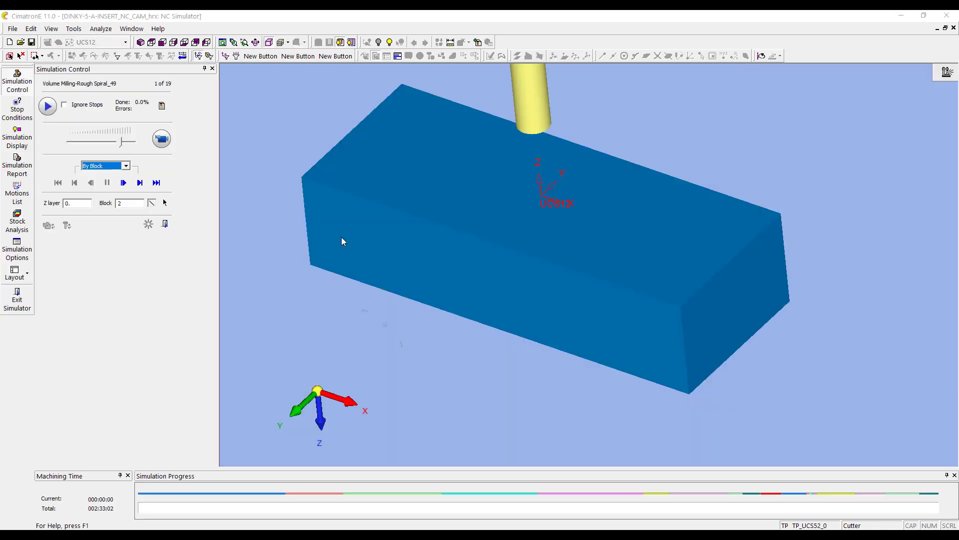
# - Run the material removal simulation in an isometric view and raise its playback speed
pyautogui.click(161, 139)
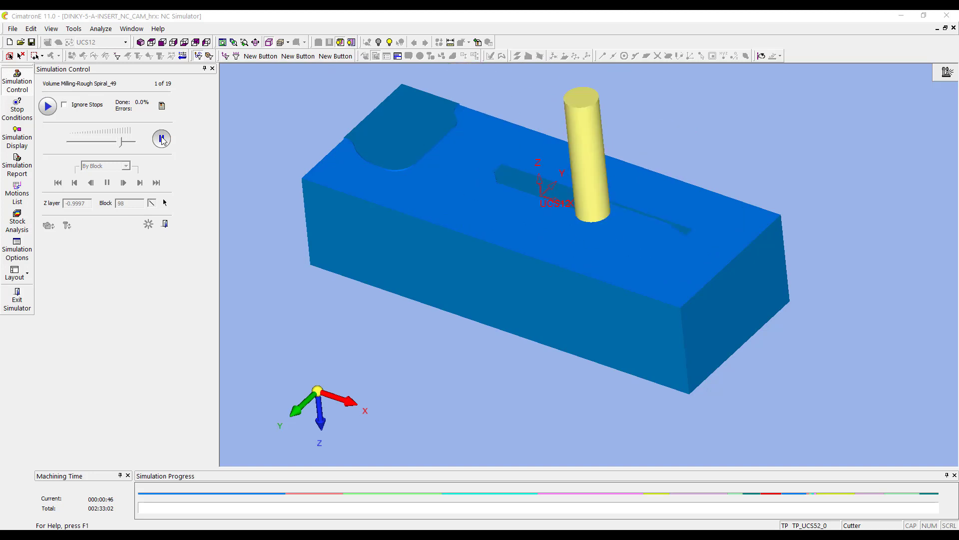
pyautogui.click(140, 43)
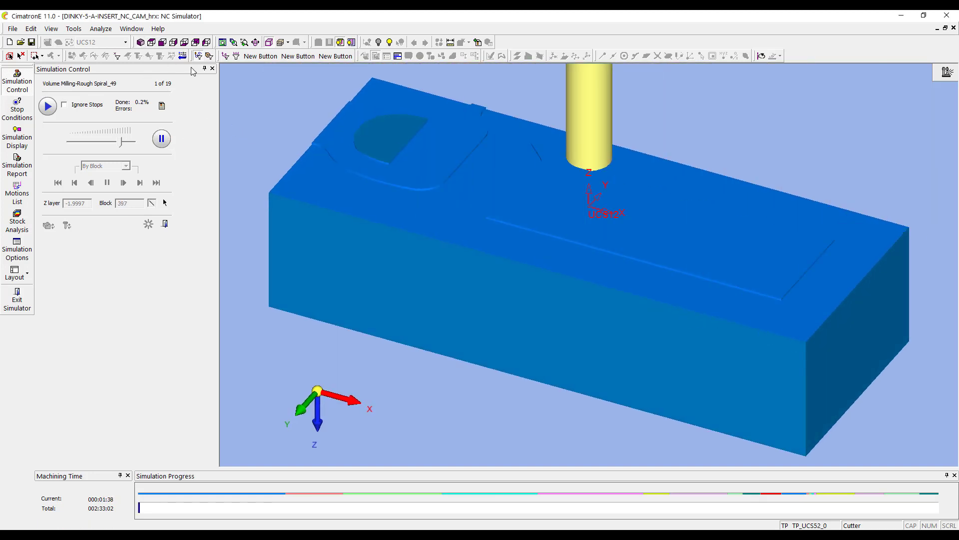
pyautogui.click(128, 143)
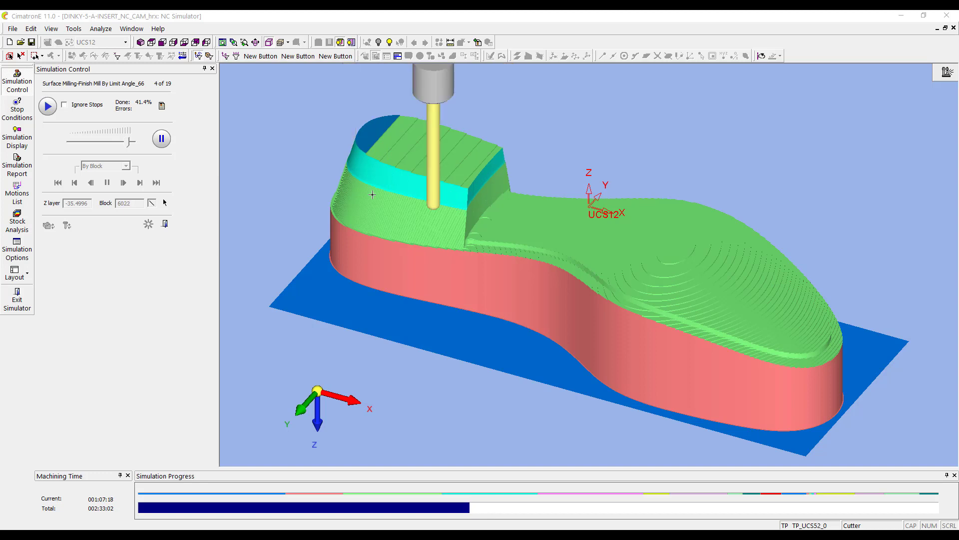
pyautogui.moveTo(129, 144); pyautogui.dragTo(134, 145)
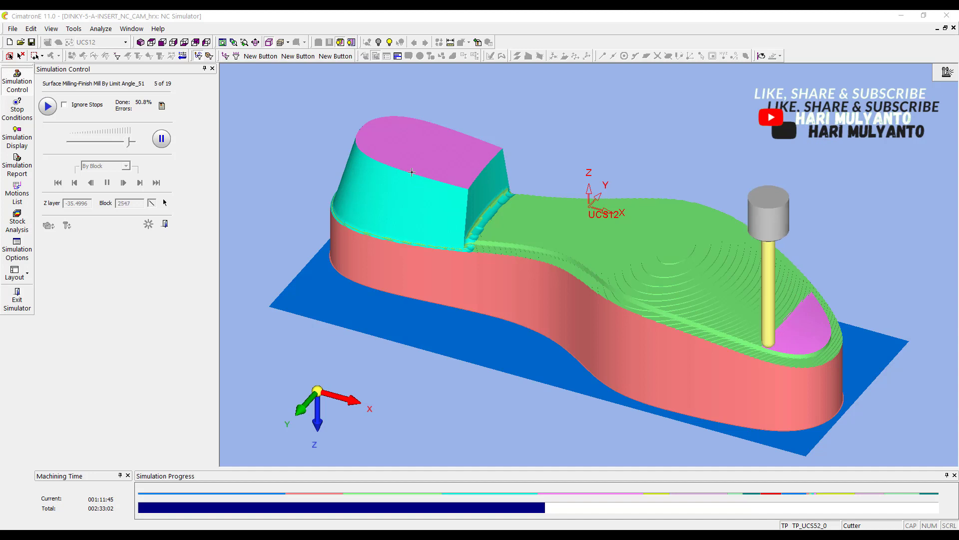
# - Examine the simulated cuts on the heel walls, heel-to-sole corner and rim while the finishing and groove procedures run to the end
pyautogui.scroll(6, 652, 241)
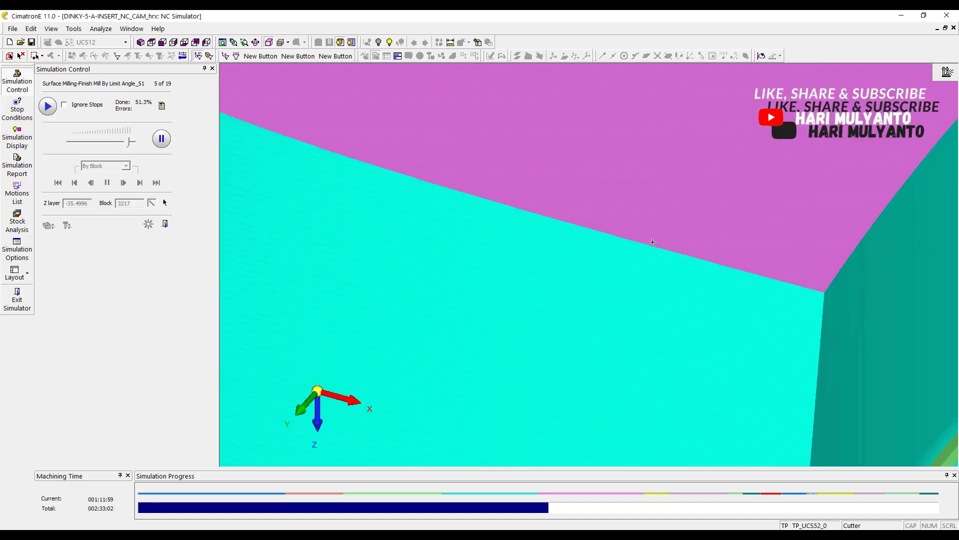
pyautogui.scroll(-2, 645, 248)
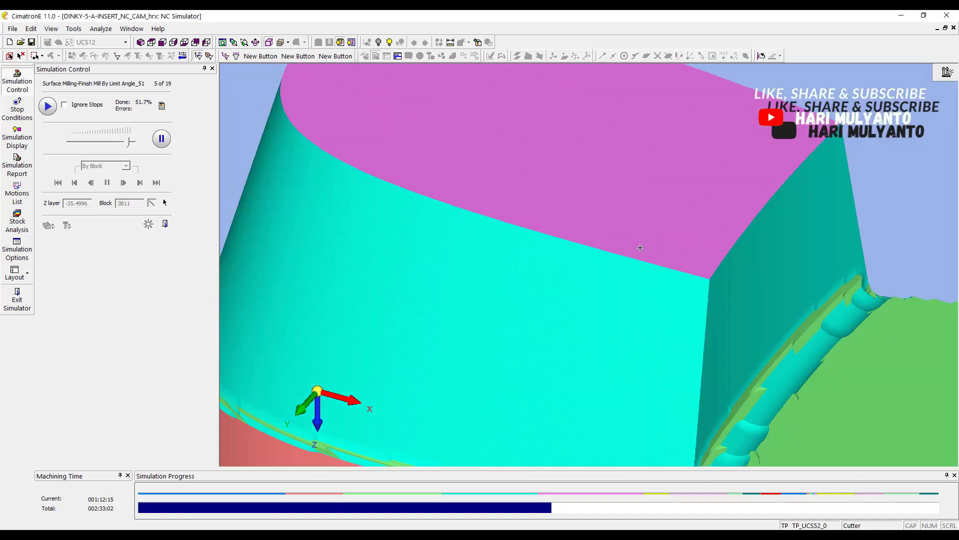
pyautogui.scroll(-5, 674, 205)
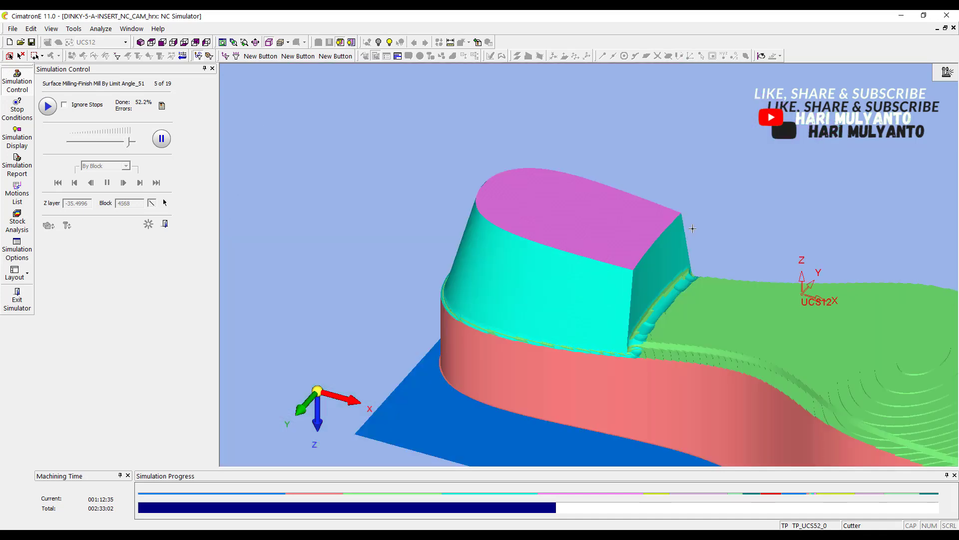
pyautogui.keyDown('ctrl'); pyautogui.moveTo(941, 459); pyautogui.dragTo(832, 378, button='middle'); pyautogui.keyUp('ctrl')
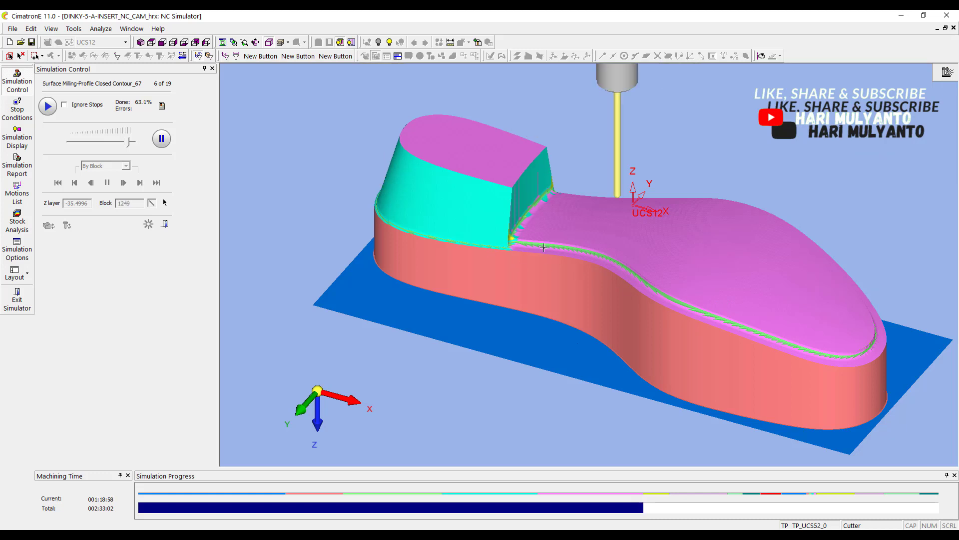
pyautogui.scroll(5, 475, 214)
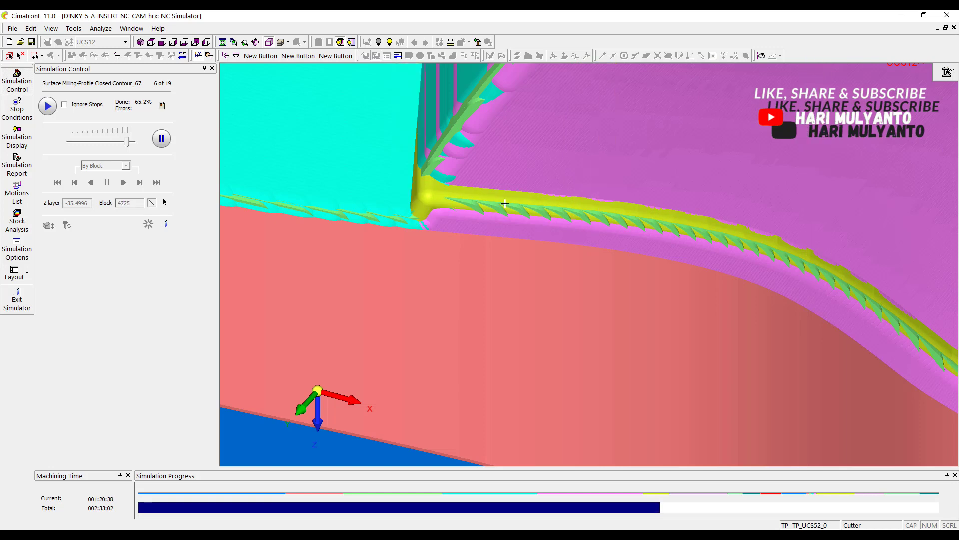
pyautogui.scroll(-5, 505, 203)
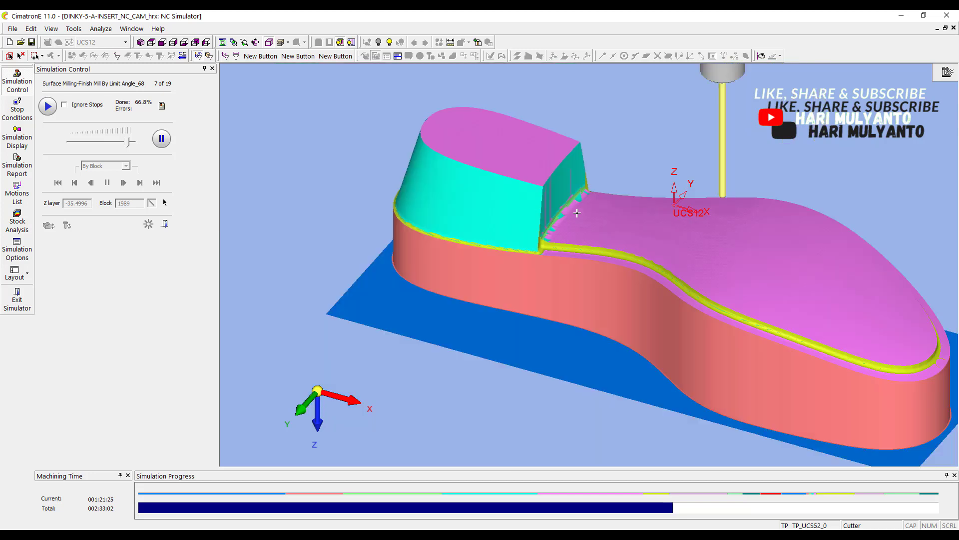
pyautogui.scroll(-3, 589, 224)
pyautogui.moveTo(591, 224); pyautogui.dragTo(512, 188, button='middle')
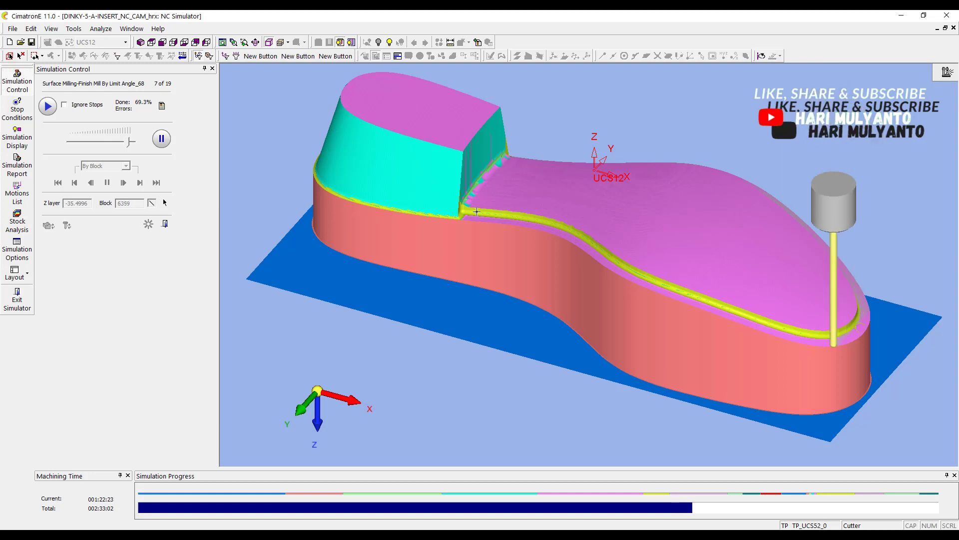
pyautogui.scroll(3, 506, 231)
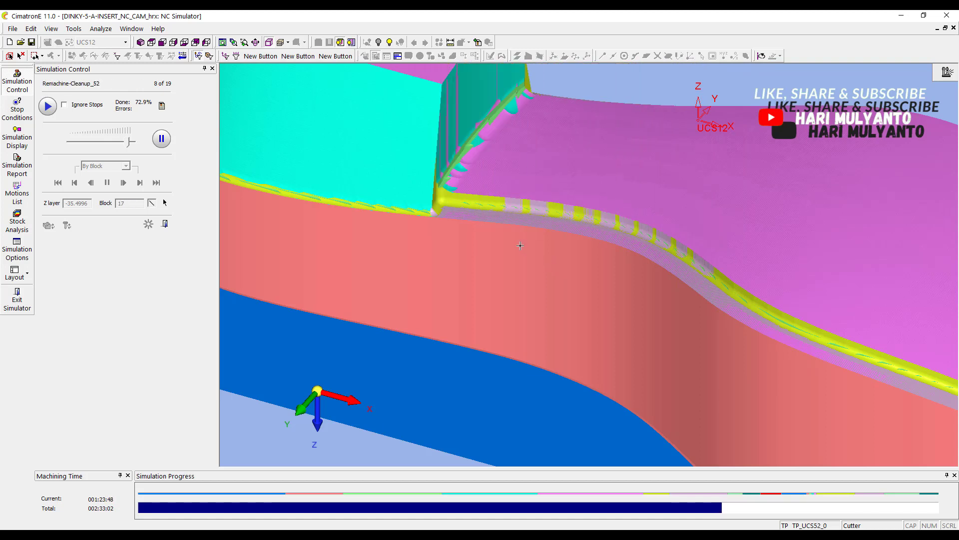
pyautogui.scroll(-2, 553, 265)
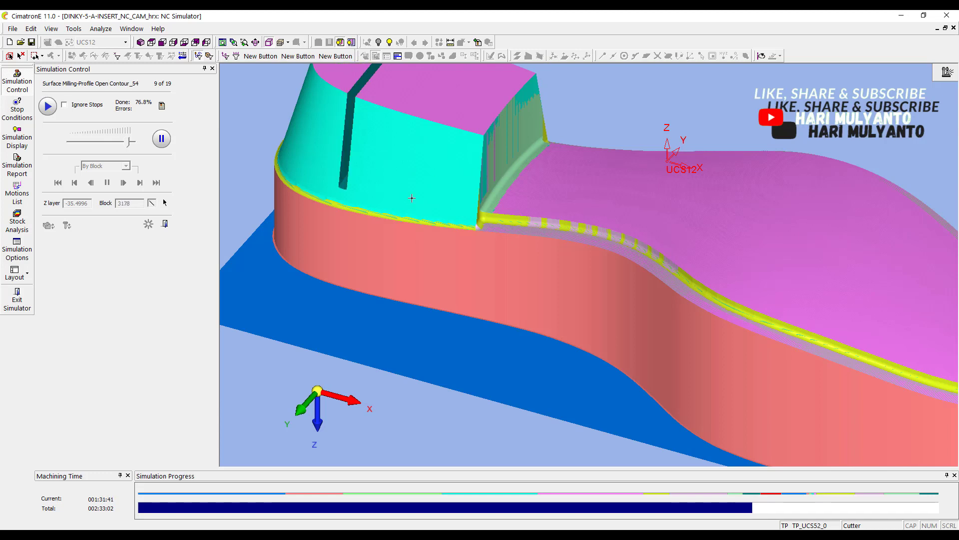
pyautogui.scroll(-4, 411, 197)
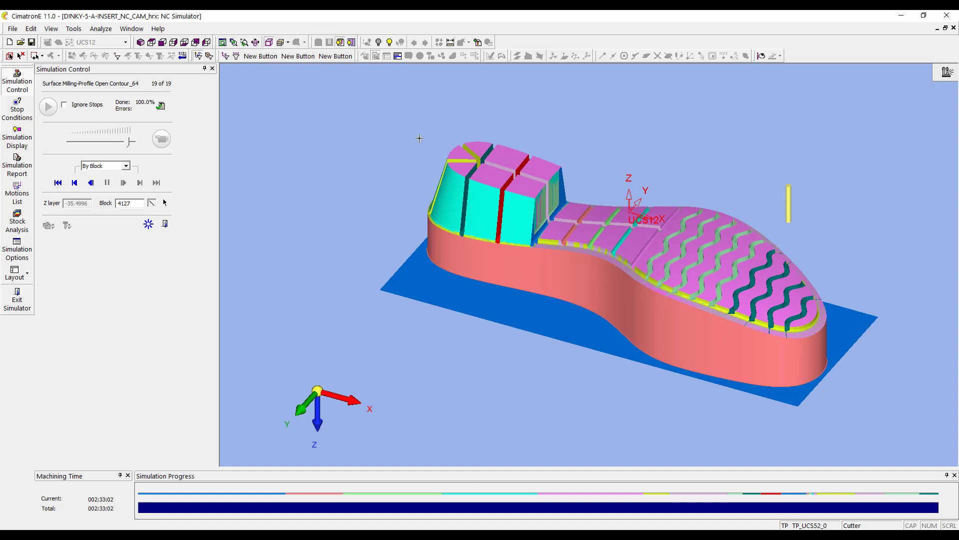
# - Exit the simulator, discarding the stock removal calculations, and show the part in an isometric view
pyautogui.click(165, 224)
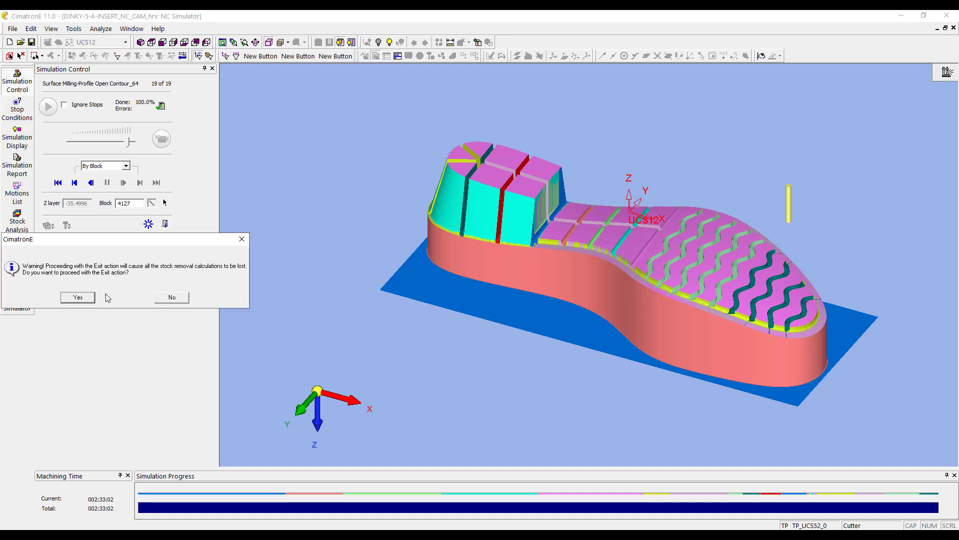
pyautogui.click(89, 297)
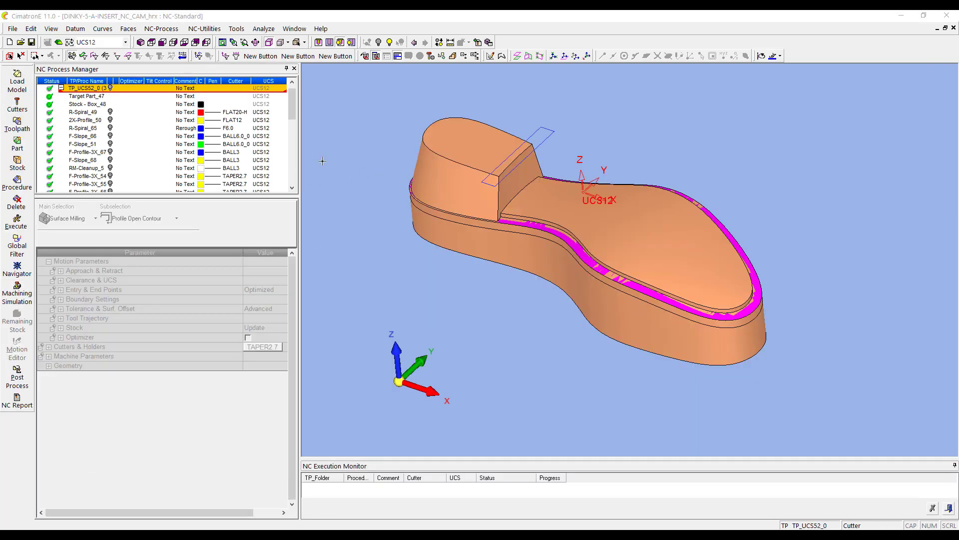
pyautogui.click(140, 43)
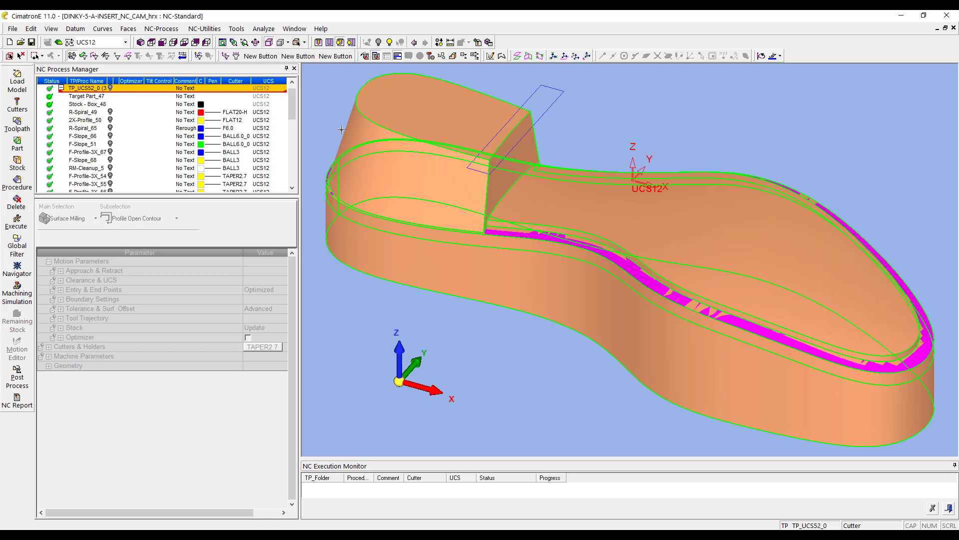